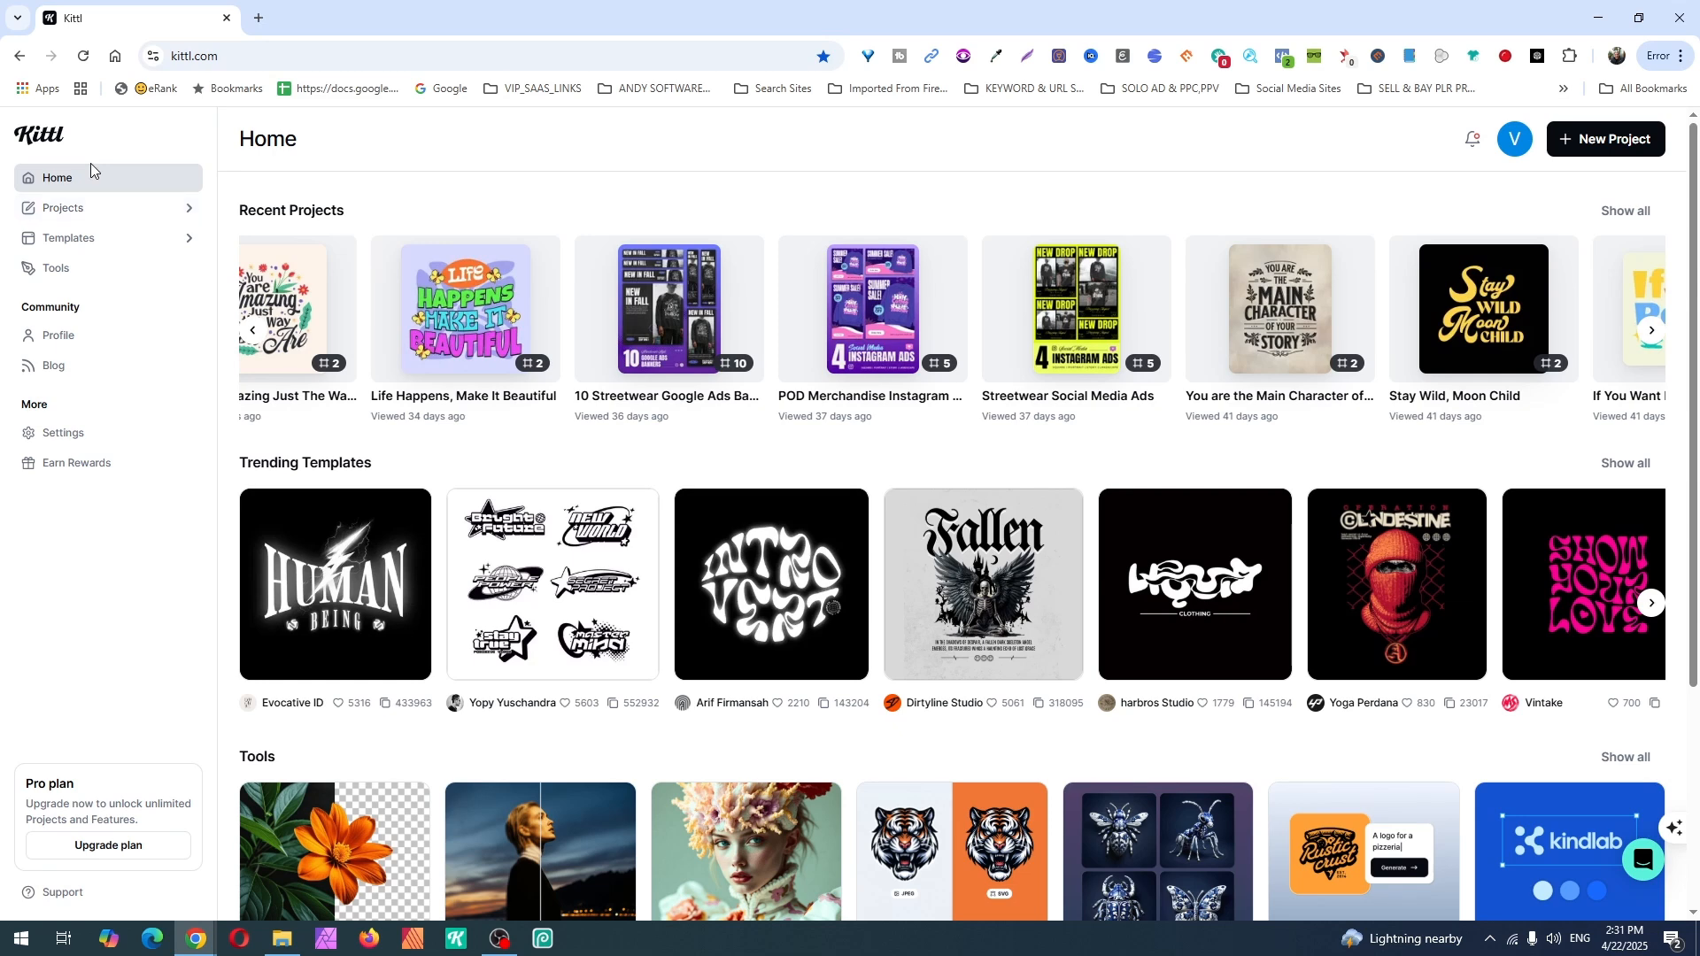
Look over the Templates and Tools pages and start a new project.
click(78, 252)
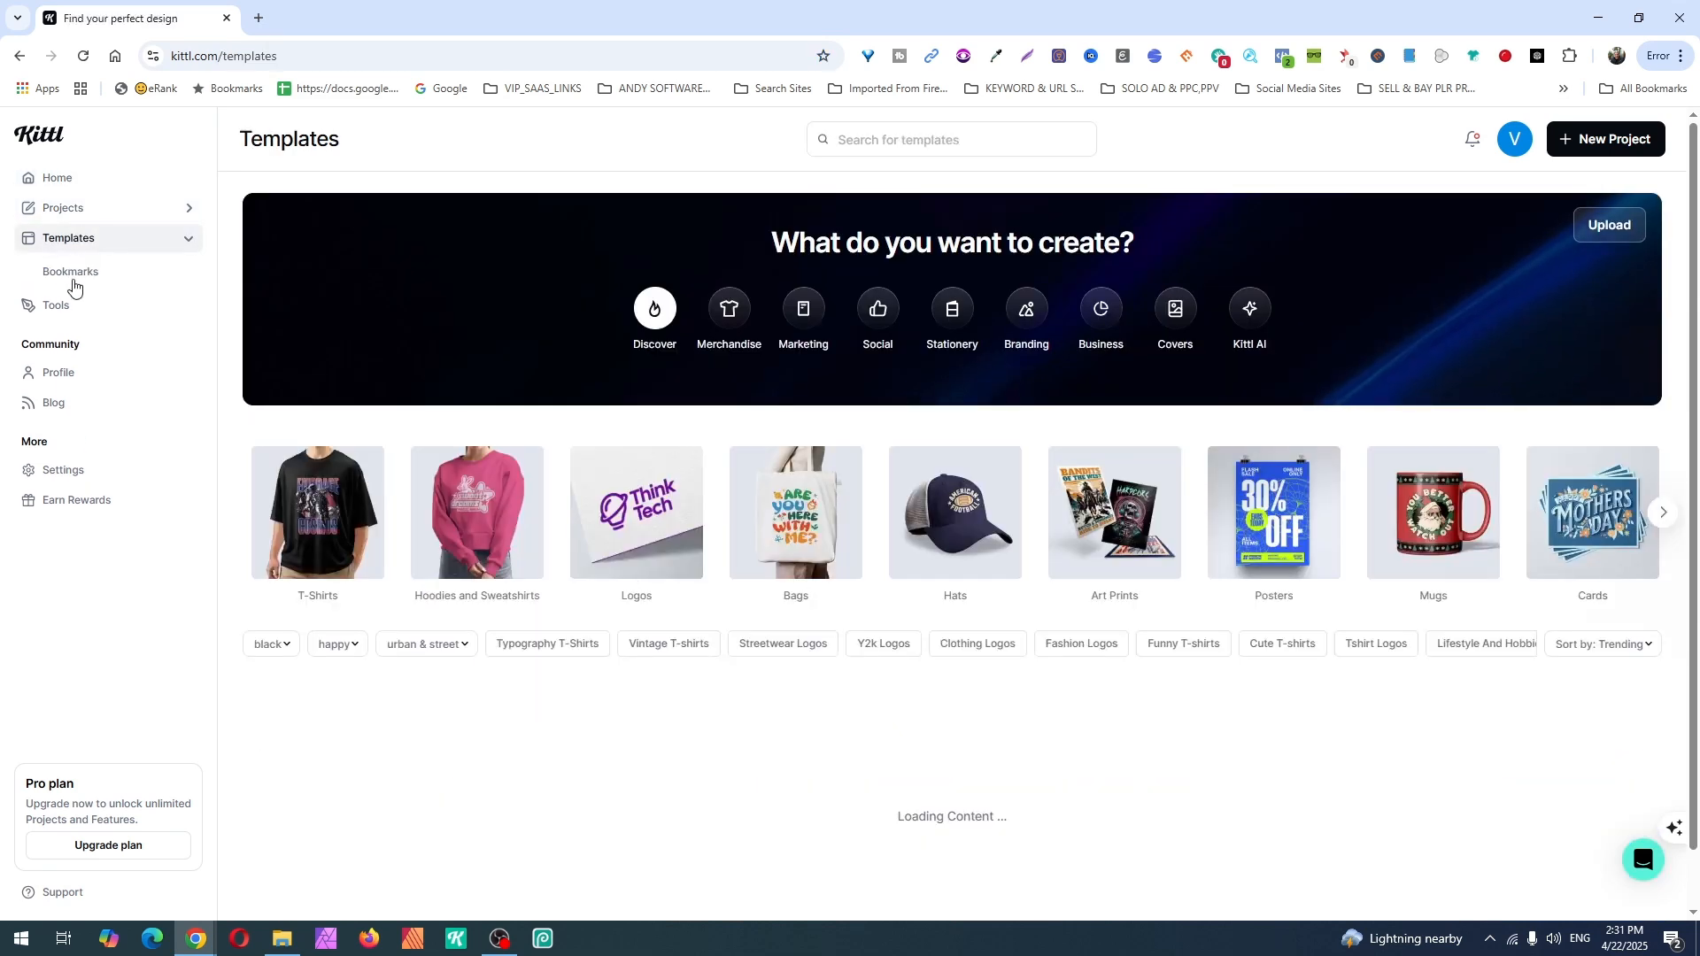
click(64, 308)
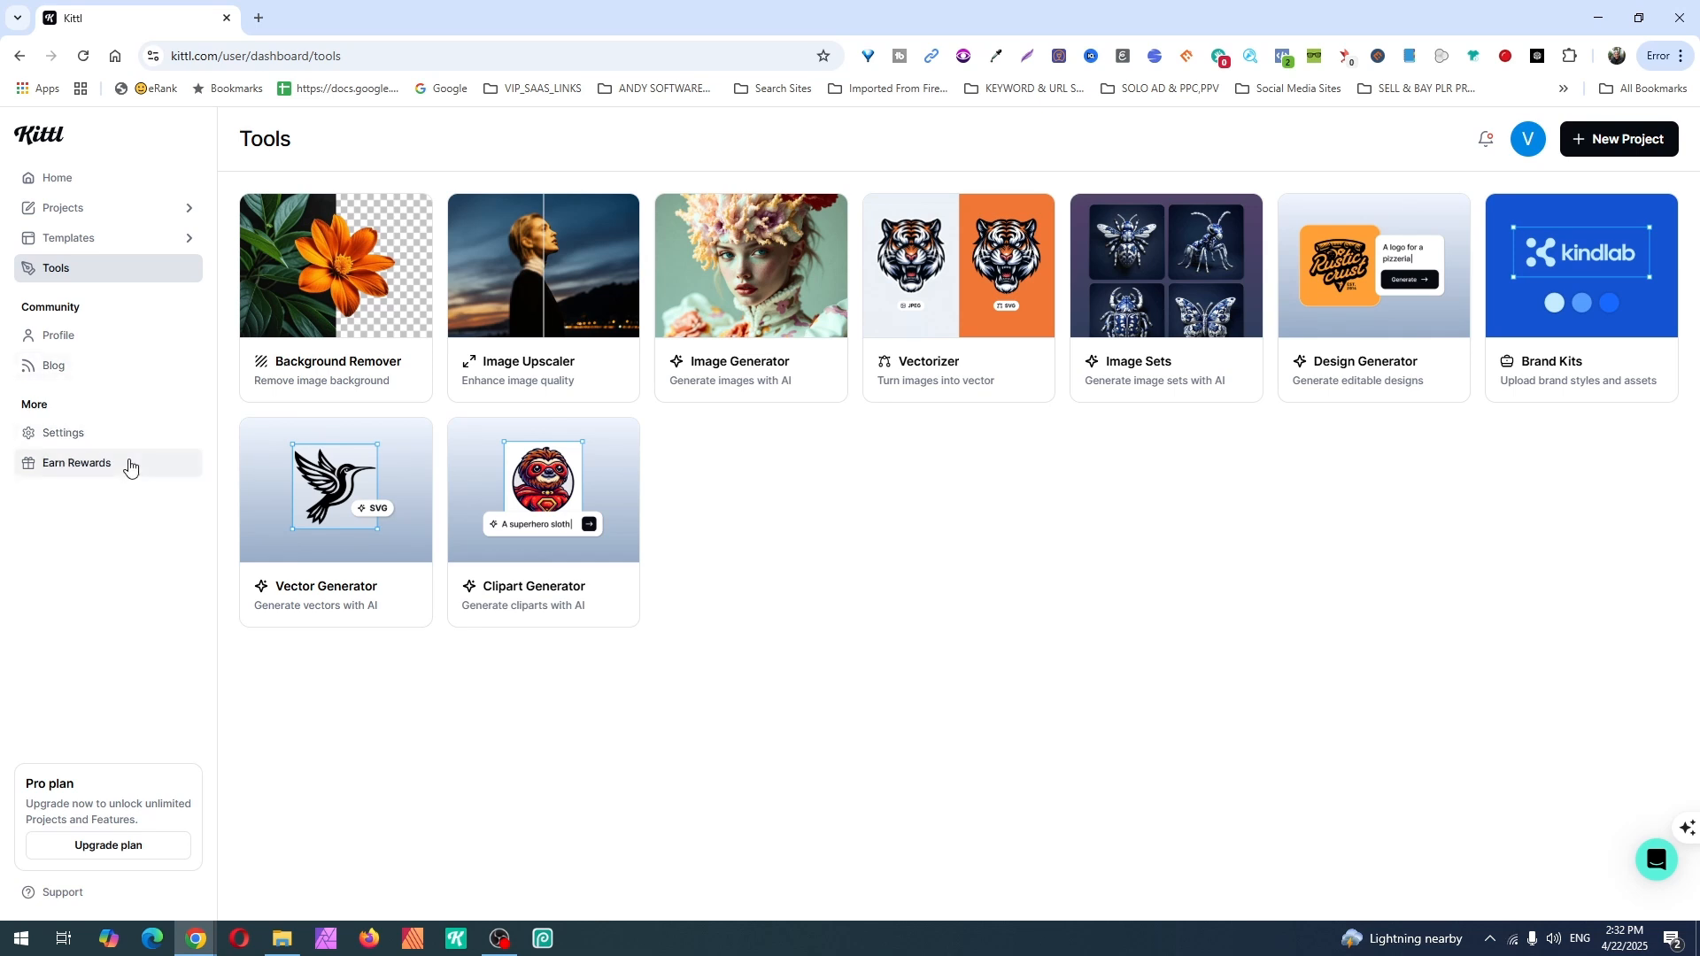
click(1630, 140)
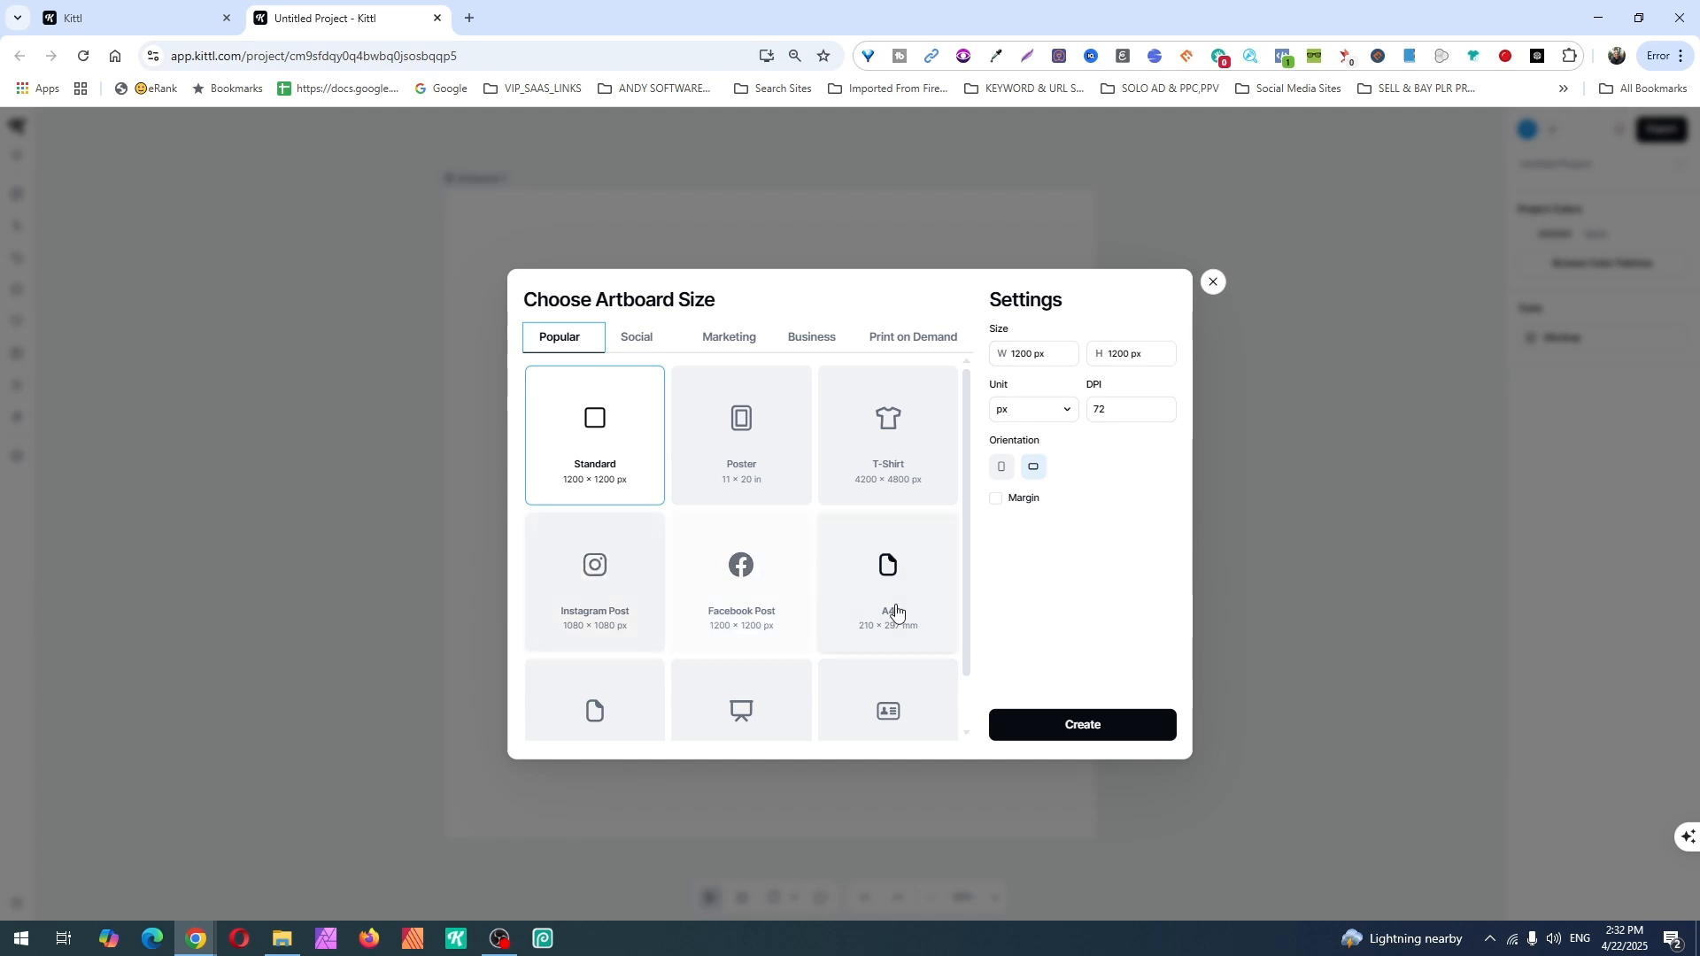
Review the artboard size categories and create a 4500 × 5400 px Merch by Amazon T-Shirt artboard from the Print on Demand sizes.
scroll(905, 609, down, 1)
scroll(759, 417, up, 1)
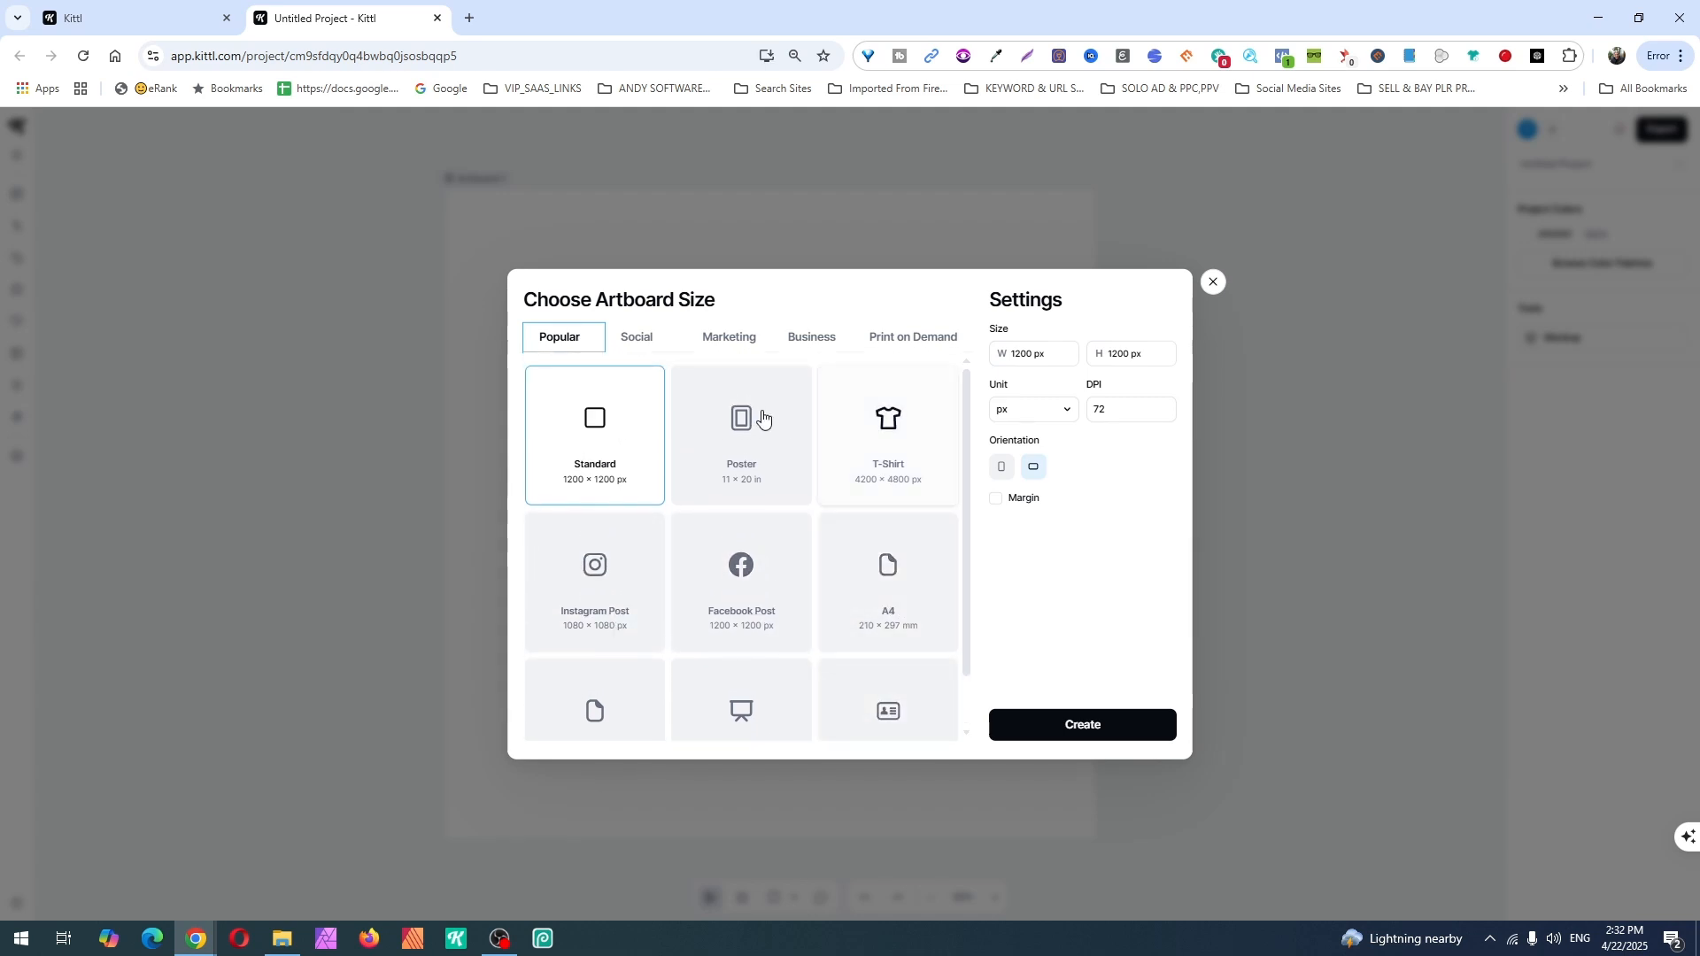
click(645, 340)
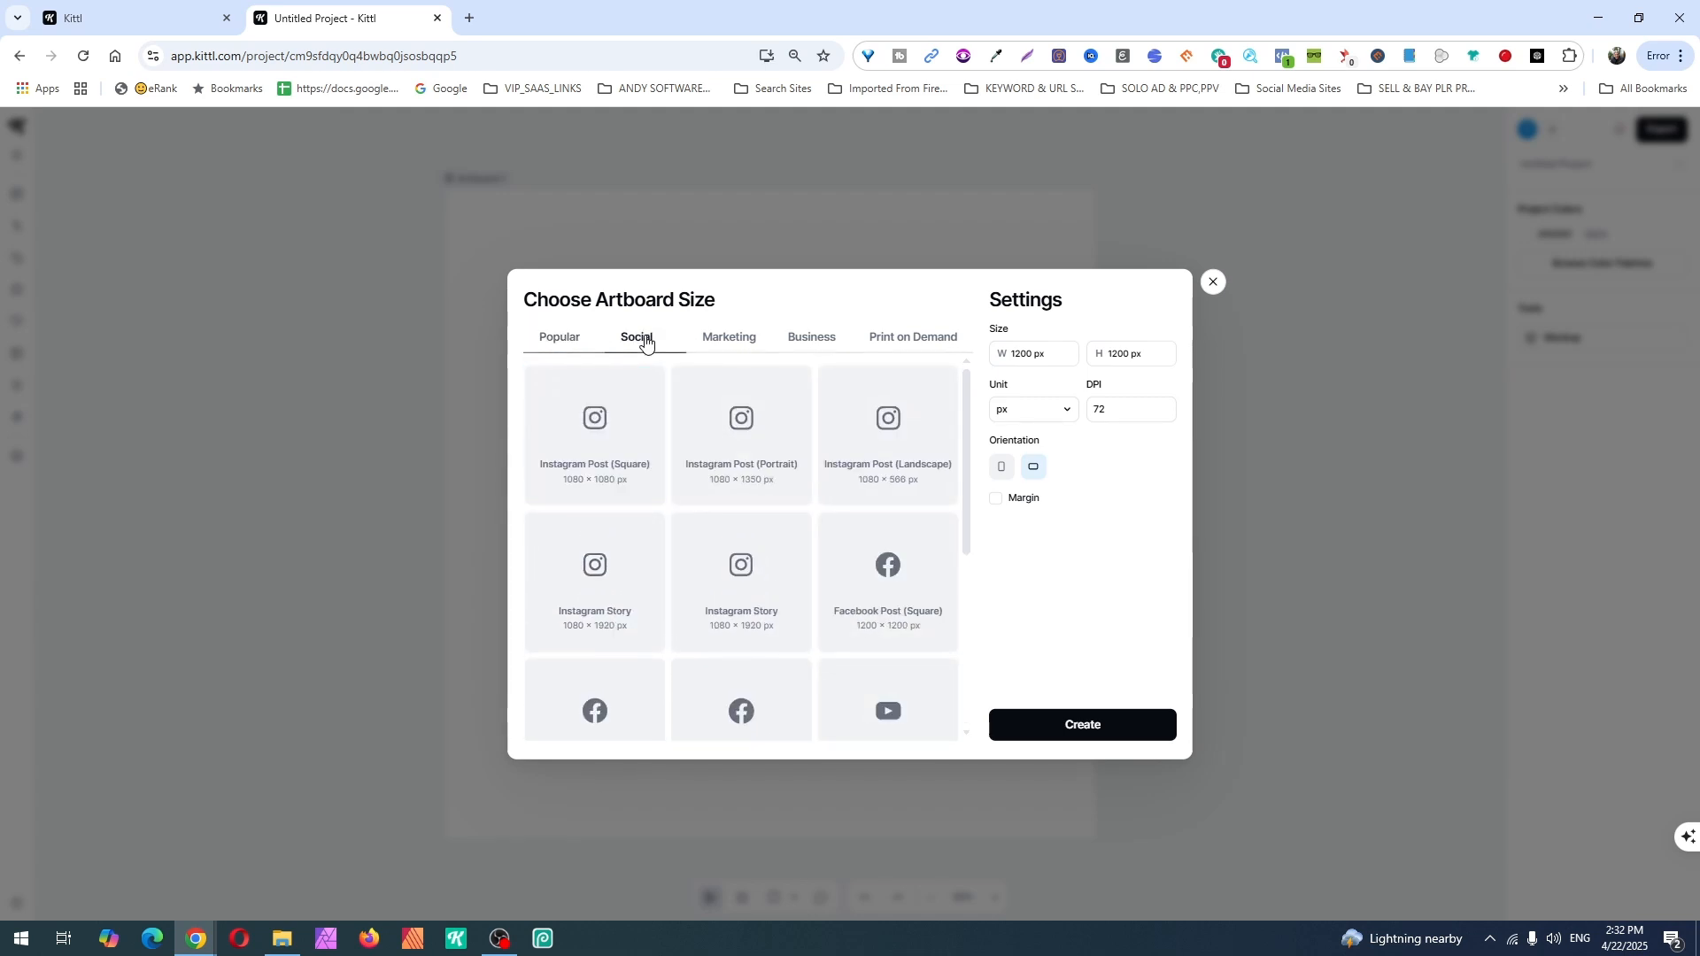
click(730, 346)
click(812, 345)
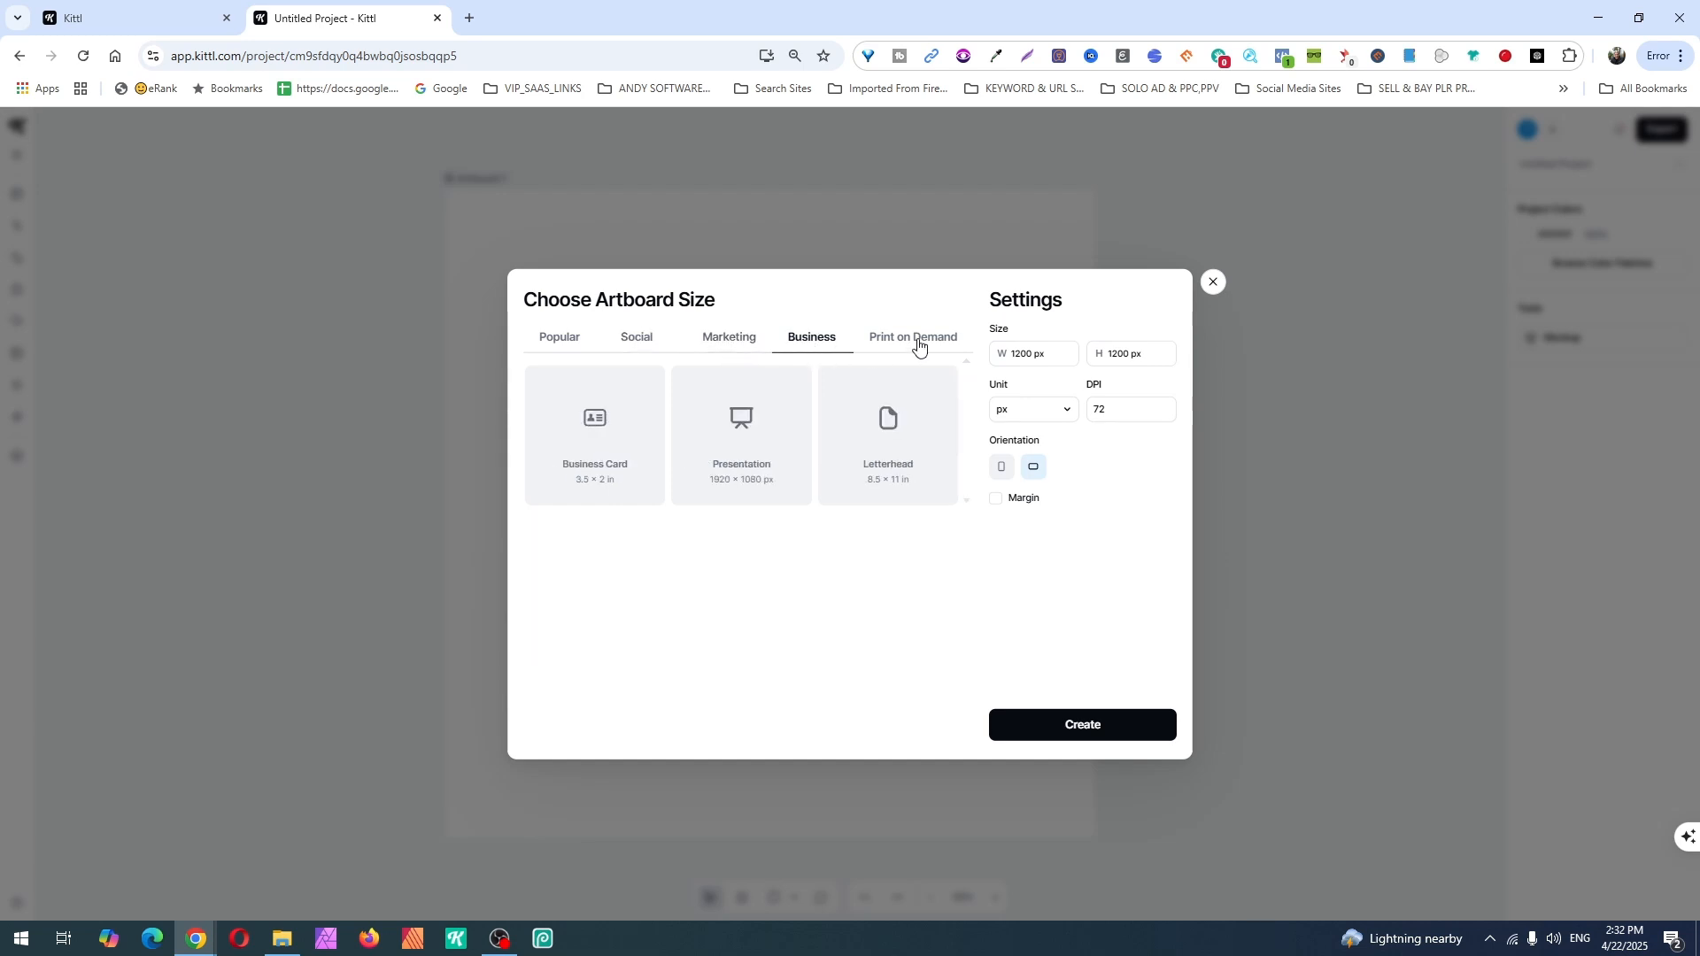
click(919, 345)
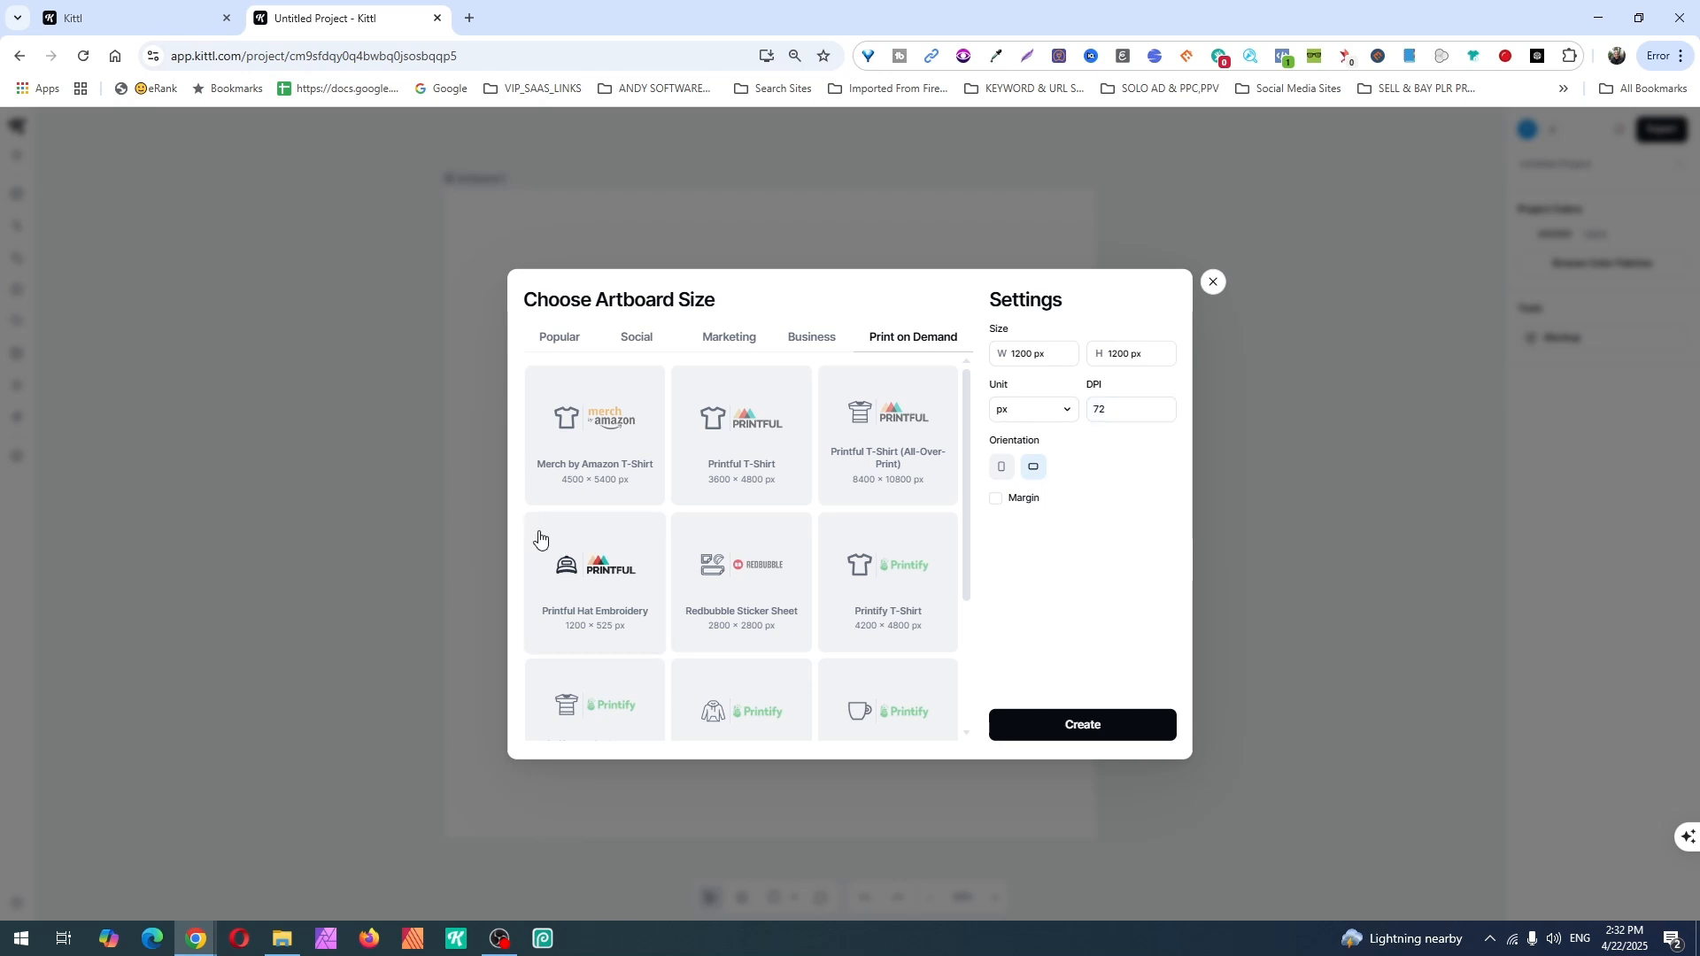
click(600, 433)
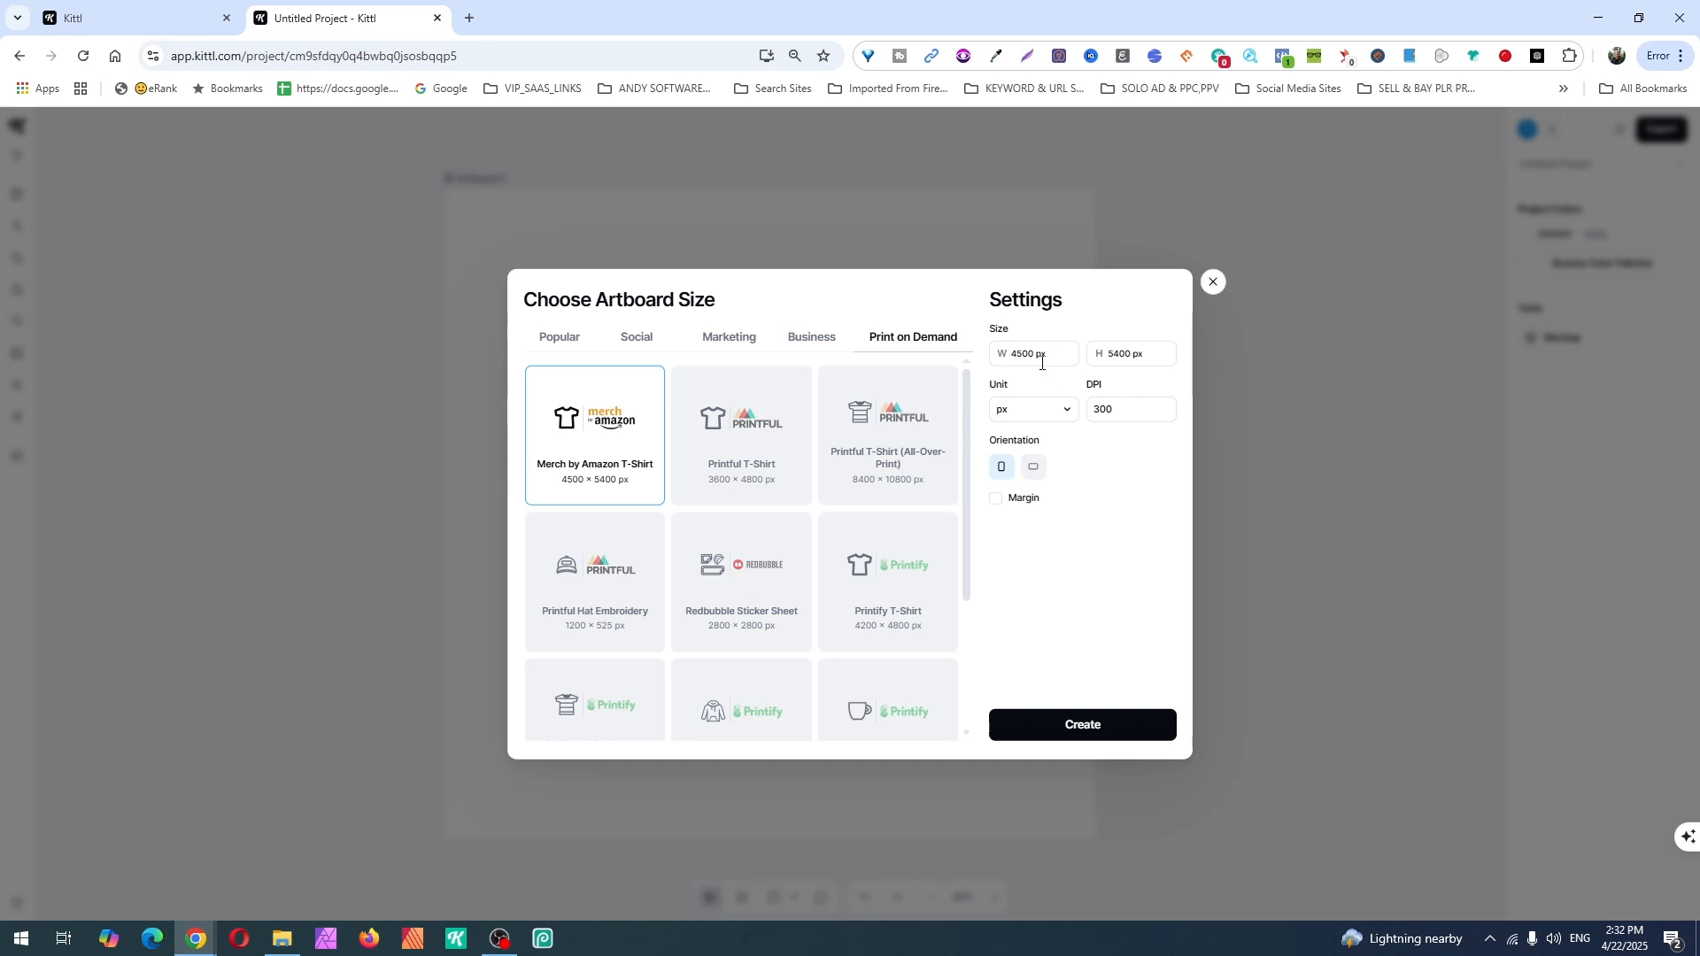
click(1119, 728)
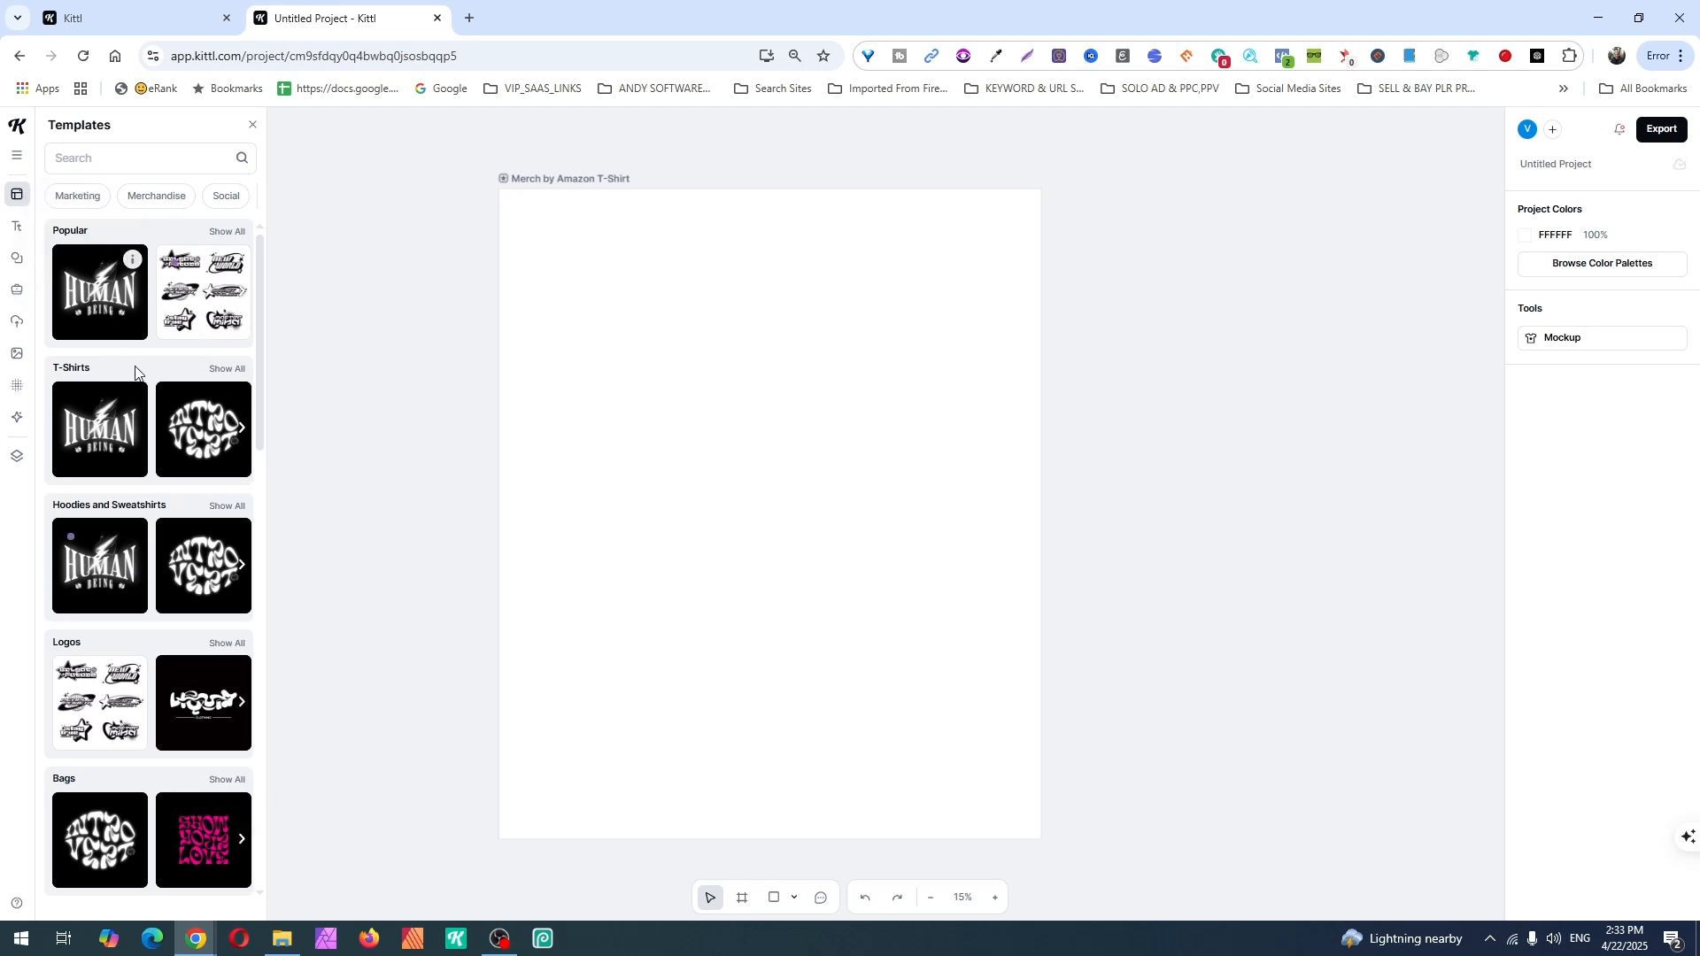
Add the Hustle Wear template from the Hoodies and Sweatshirts collection to the project.
click(226, 507)
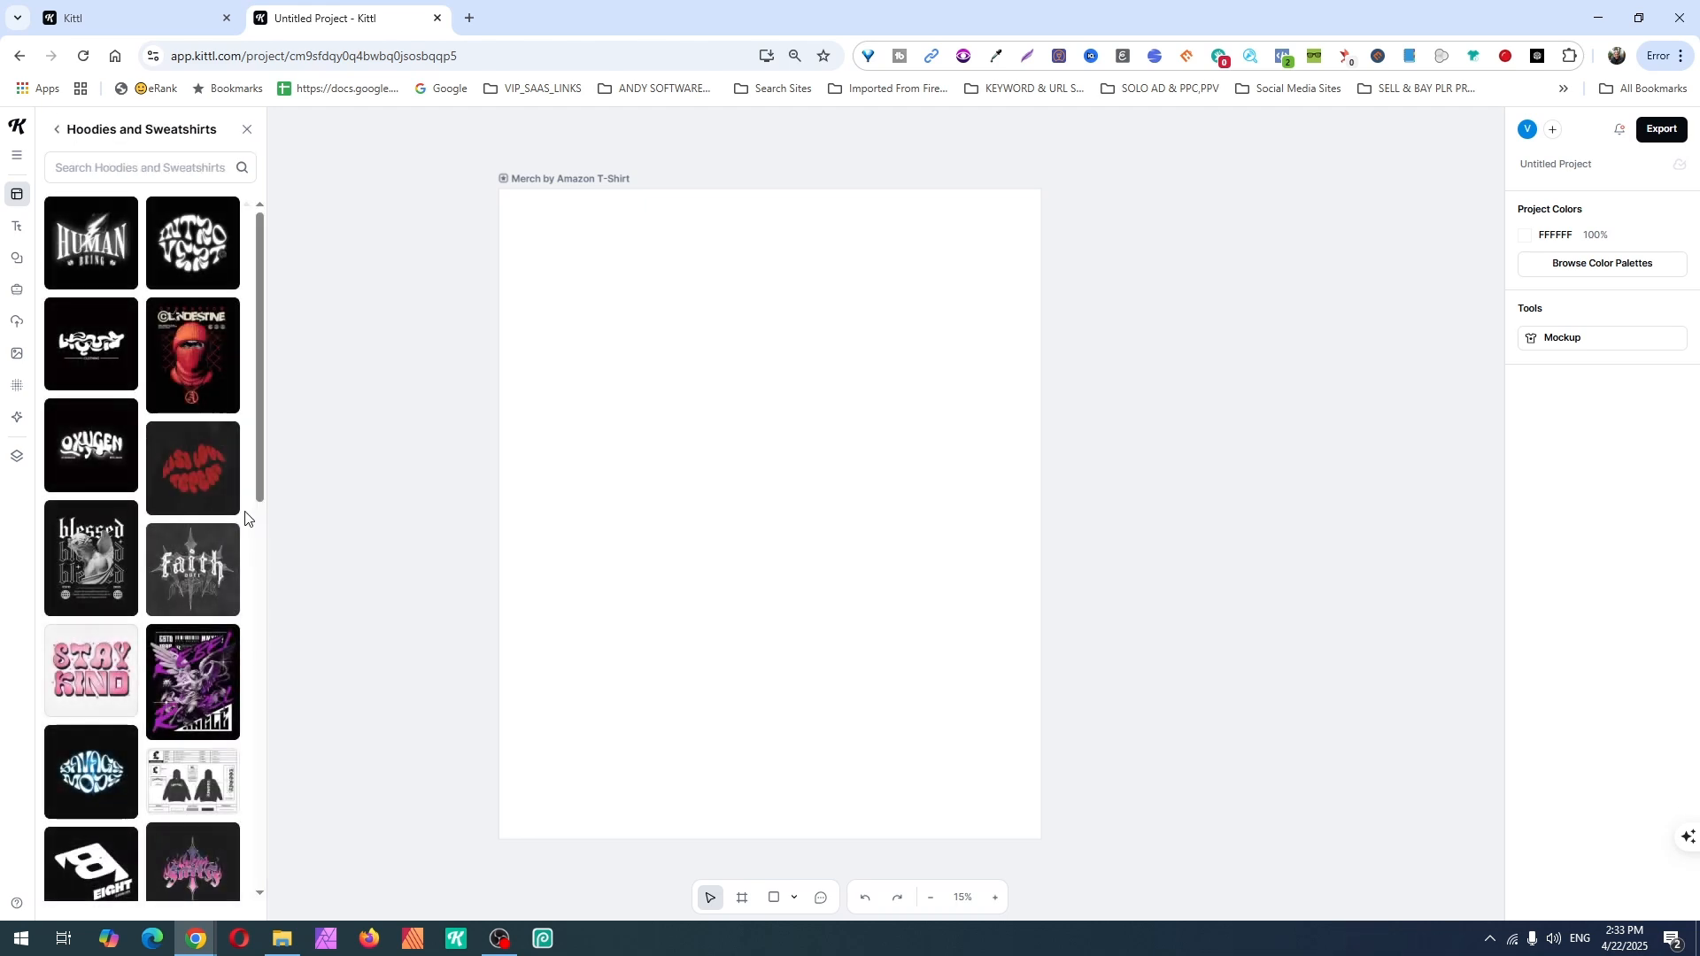
scroll(177, 735, down, 10)
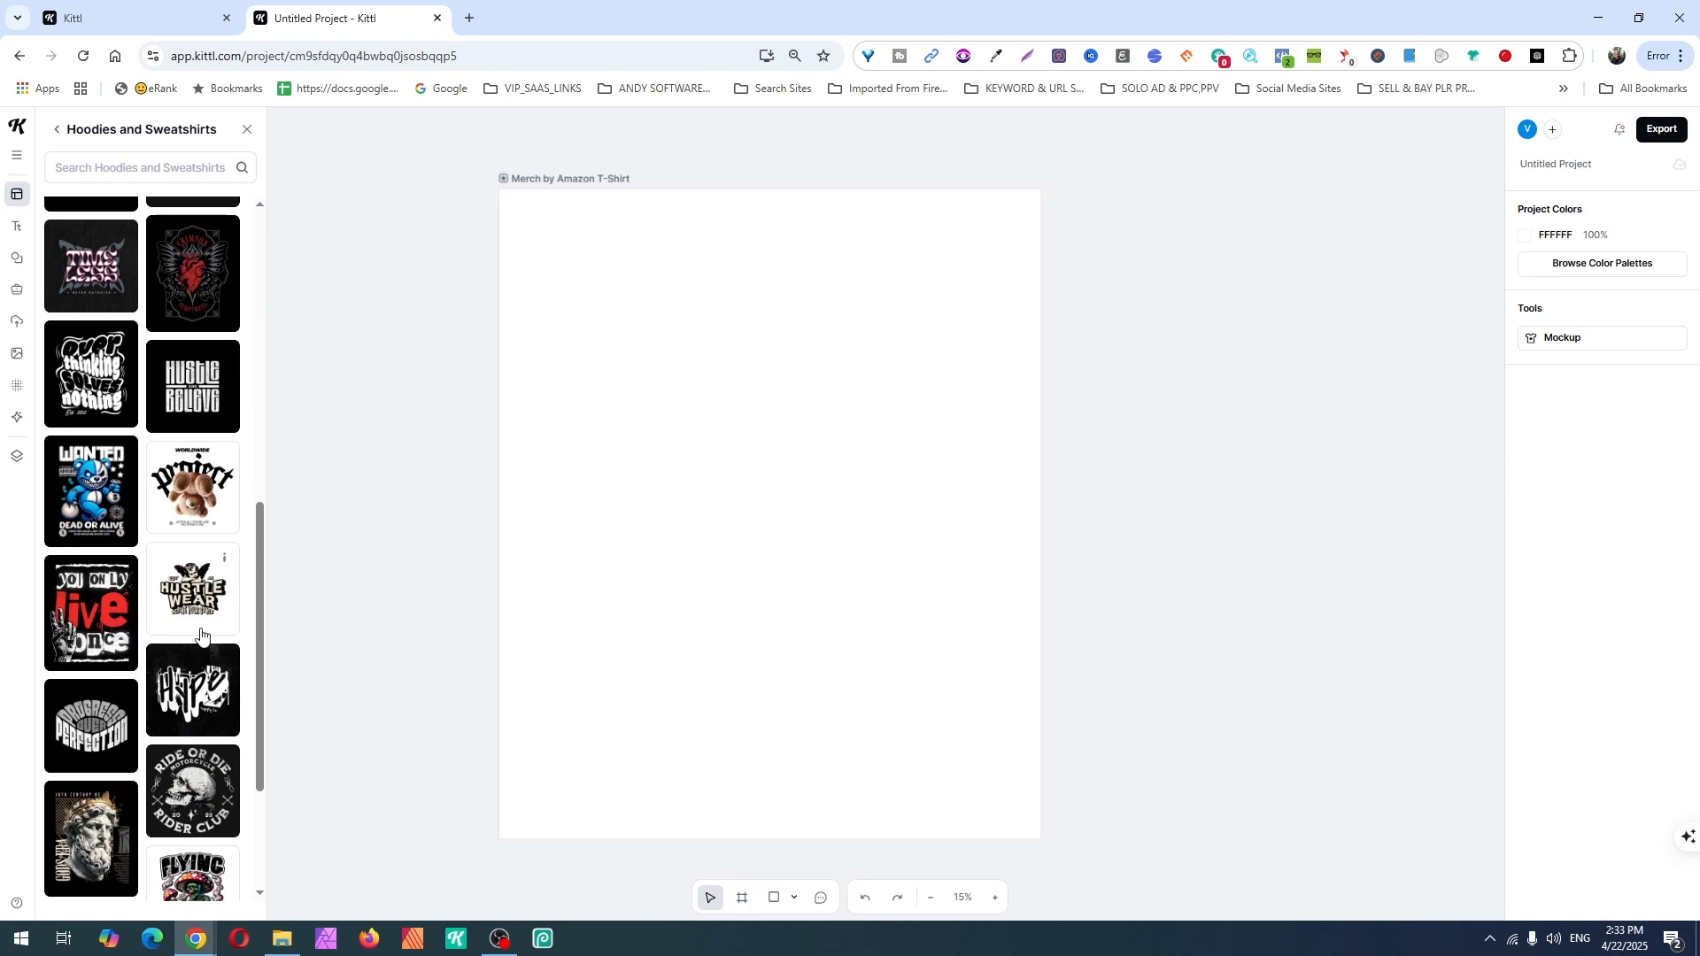
click(217, 589)
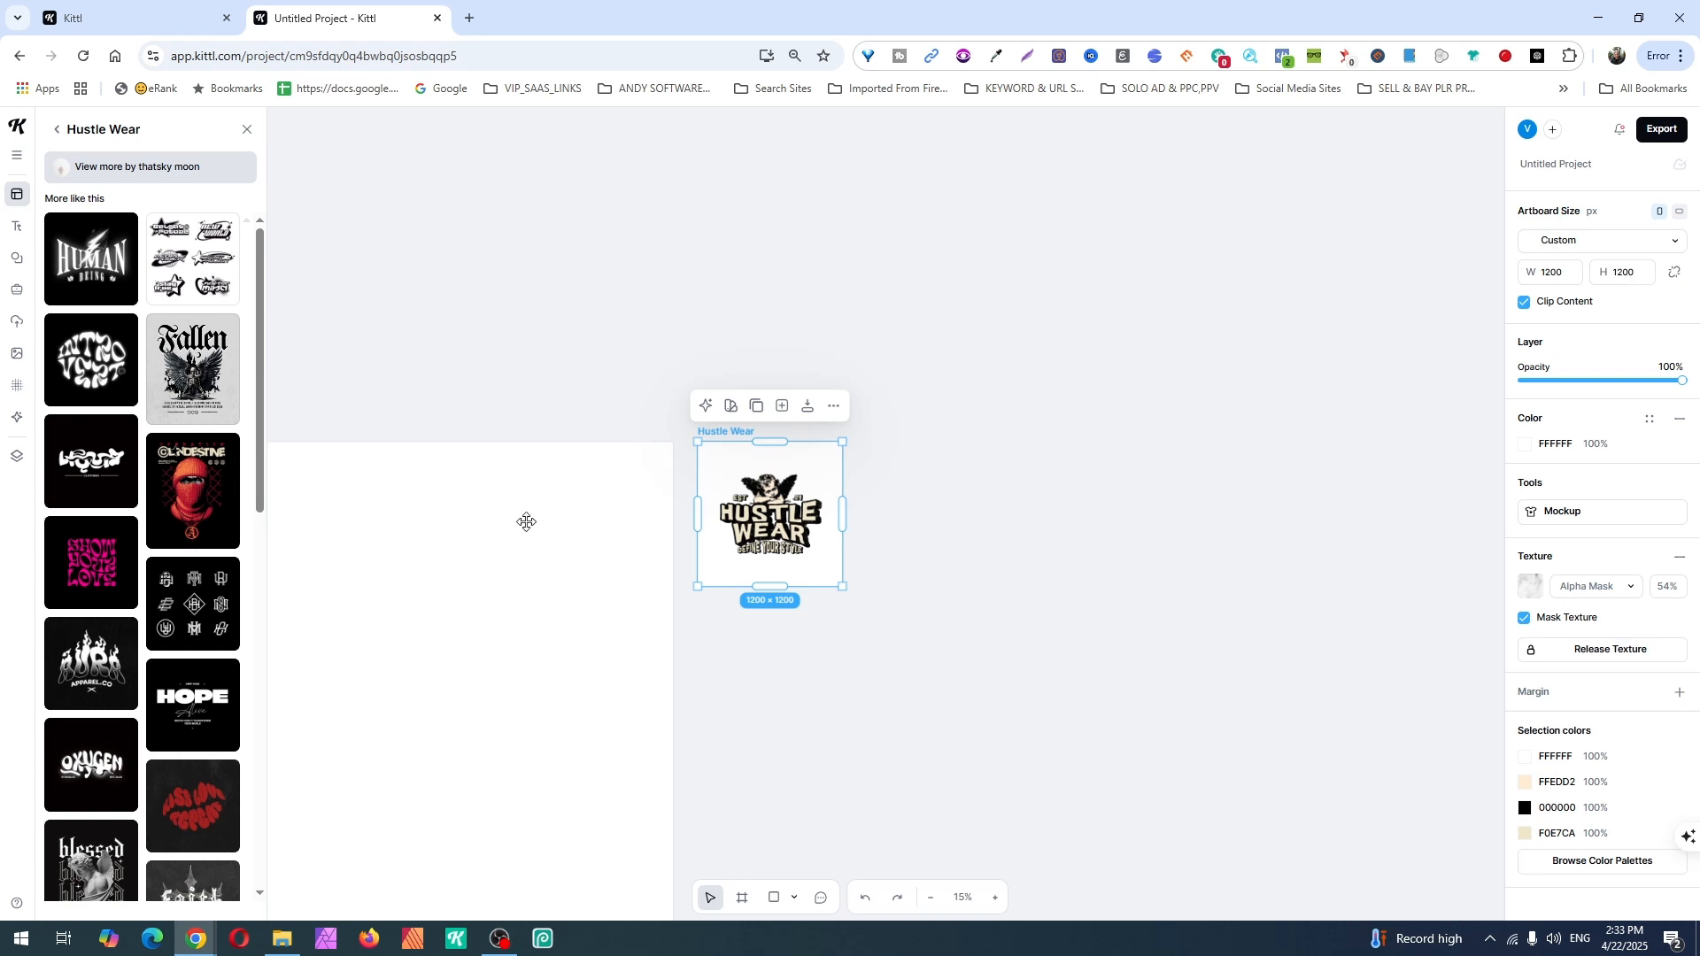
Try to resize the Hustle Wear artboard to 4500 × 5400 px with its proportions locked.
drag(467, 316, 812, 153)
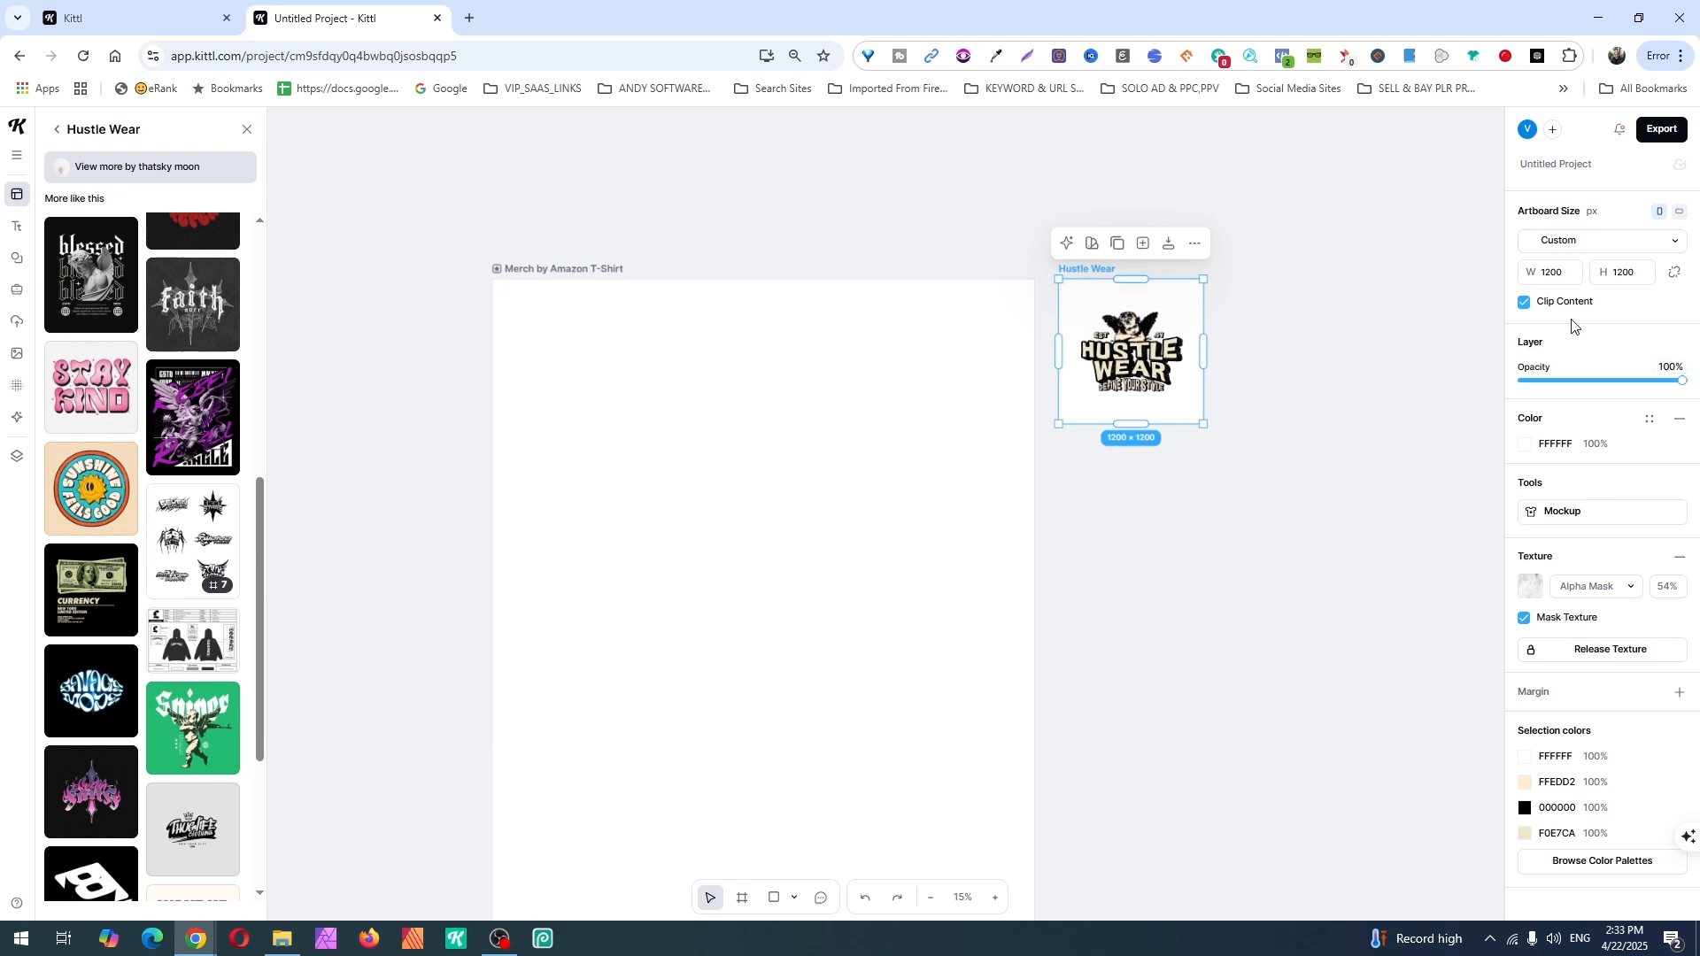
click(1558, 275)
click(1676, 276)
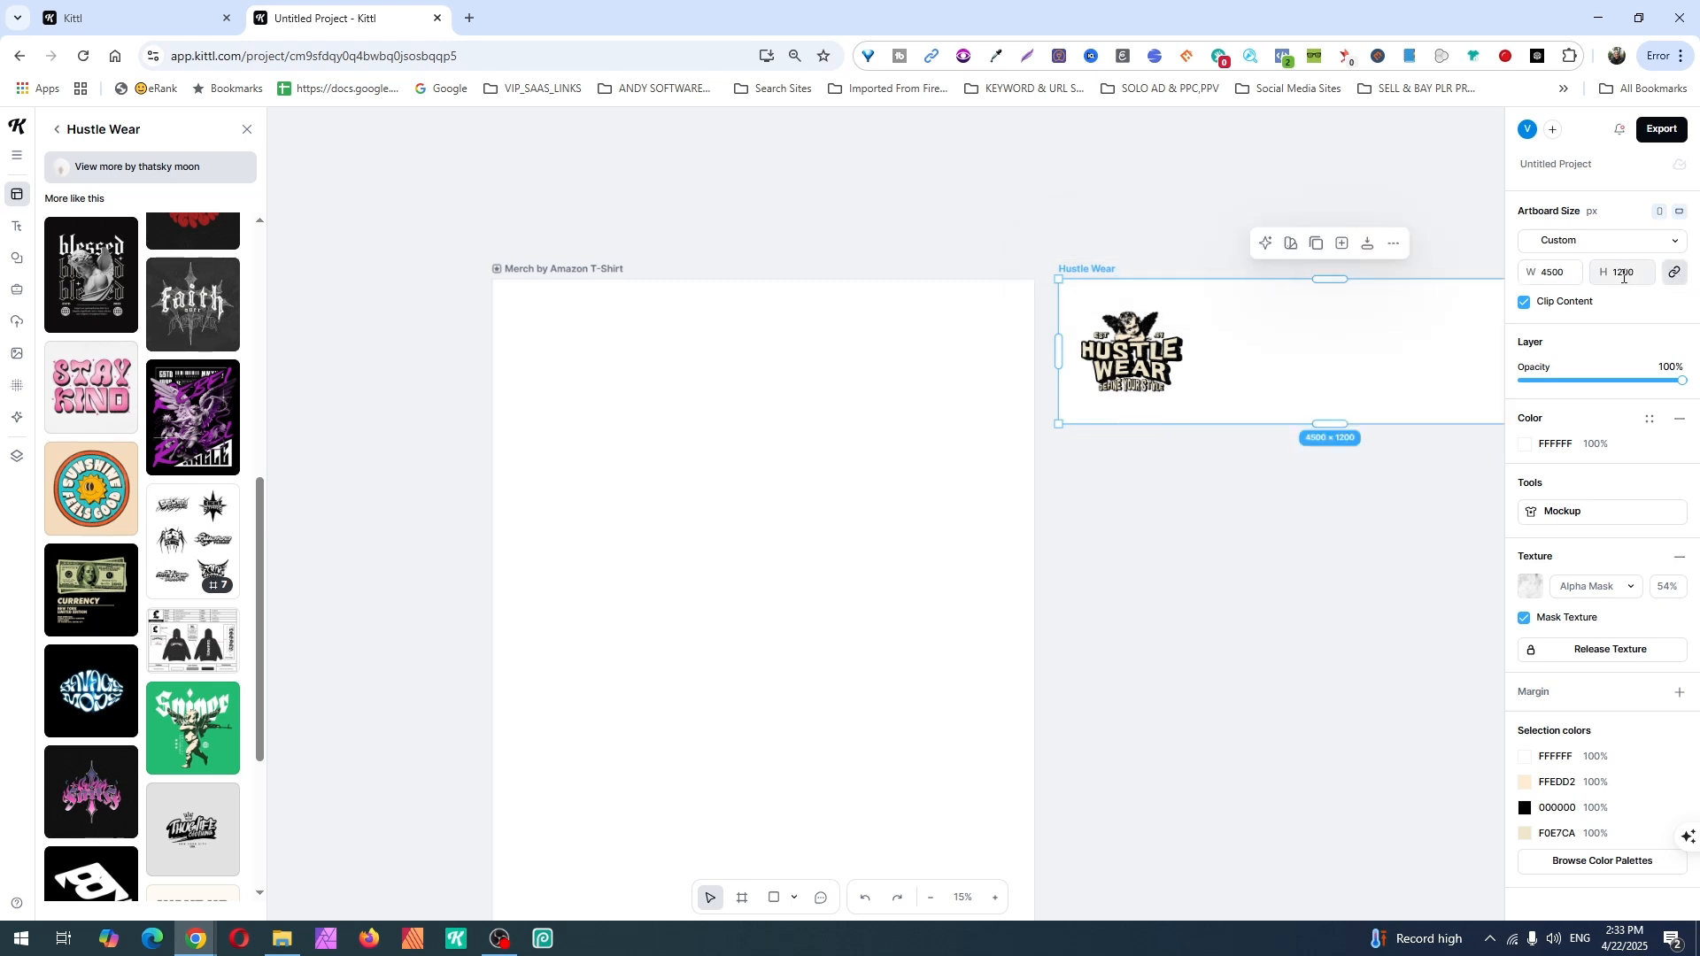
click(1624, 277)
text(5400)
key(Return)
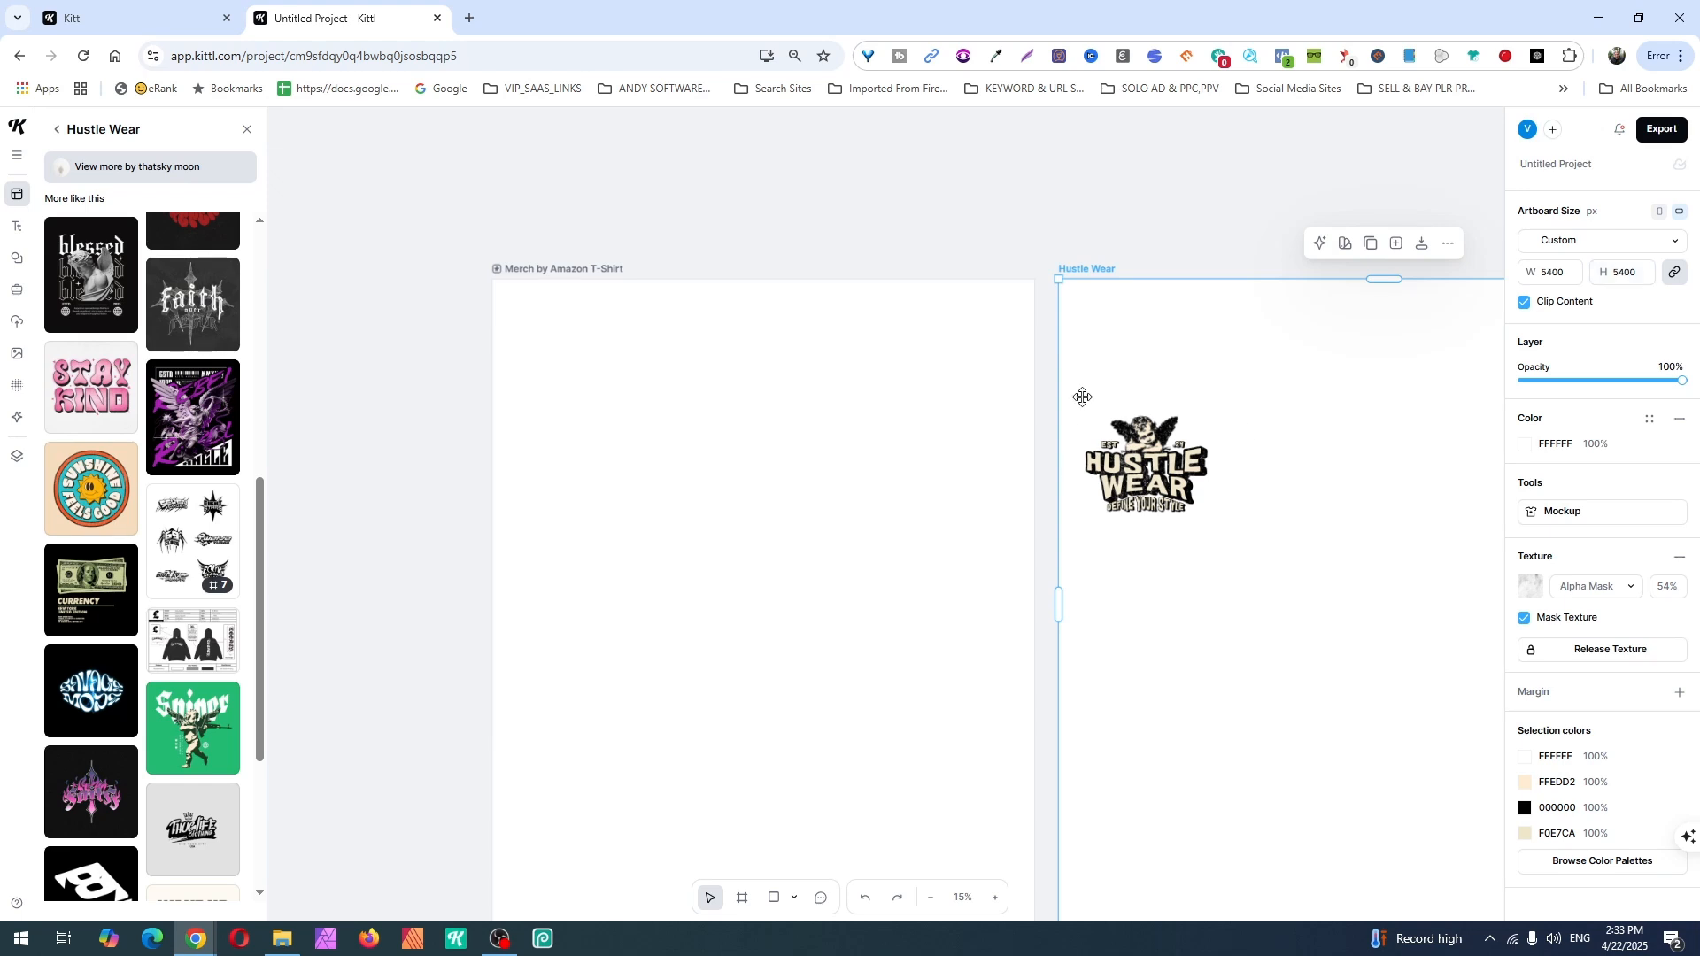
Set the Hustle Wear artboard's width to 4500 px, unlock its proportions and set its height to 5400 px.
scroll(1404, 566, down, 3)
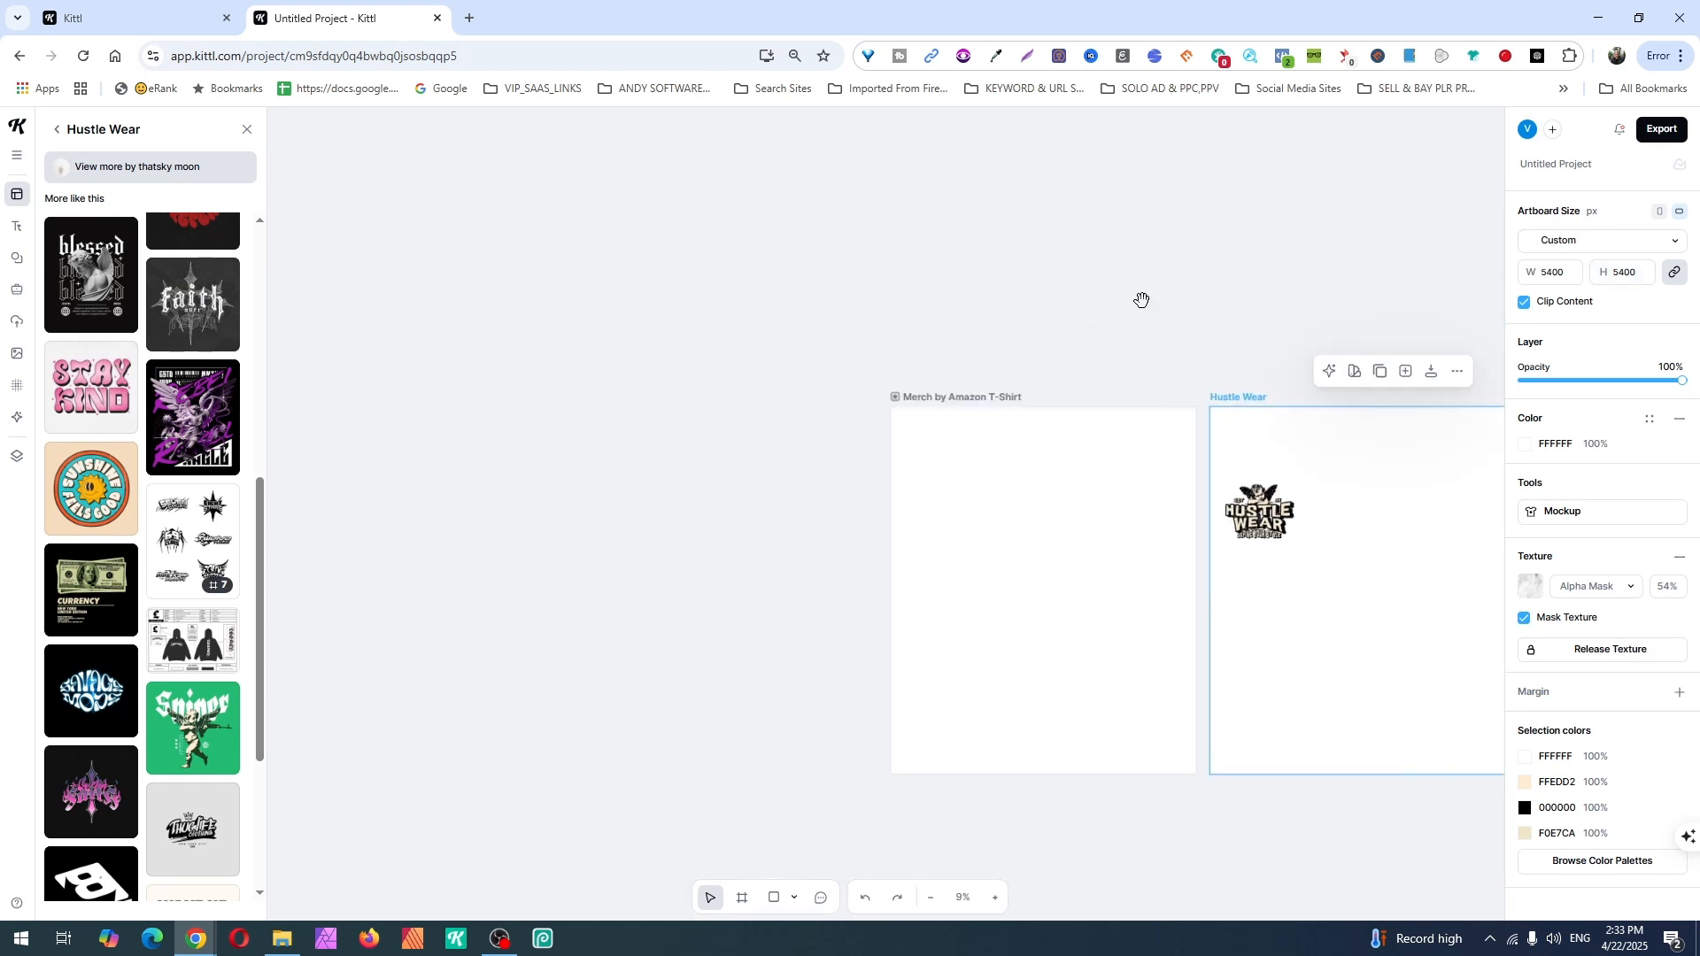
drag(1143, 300, 748, 238)
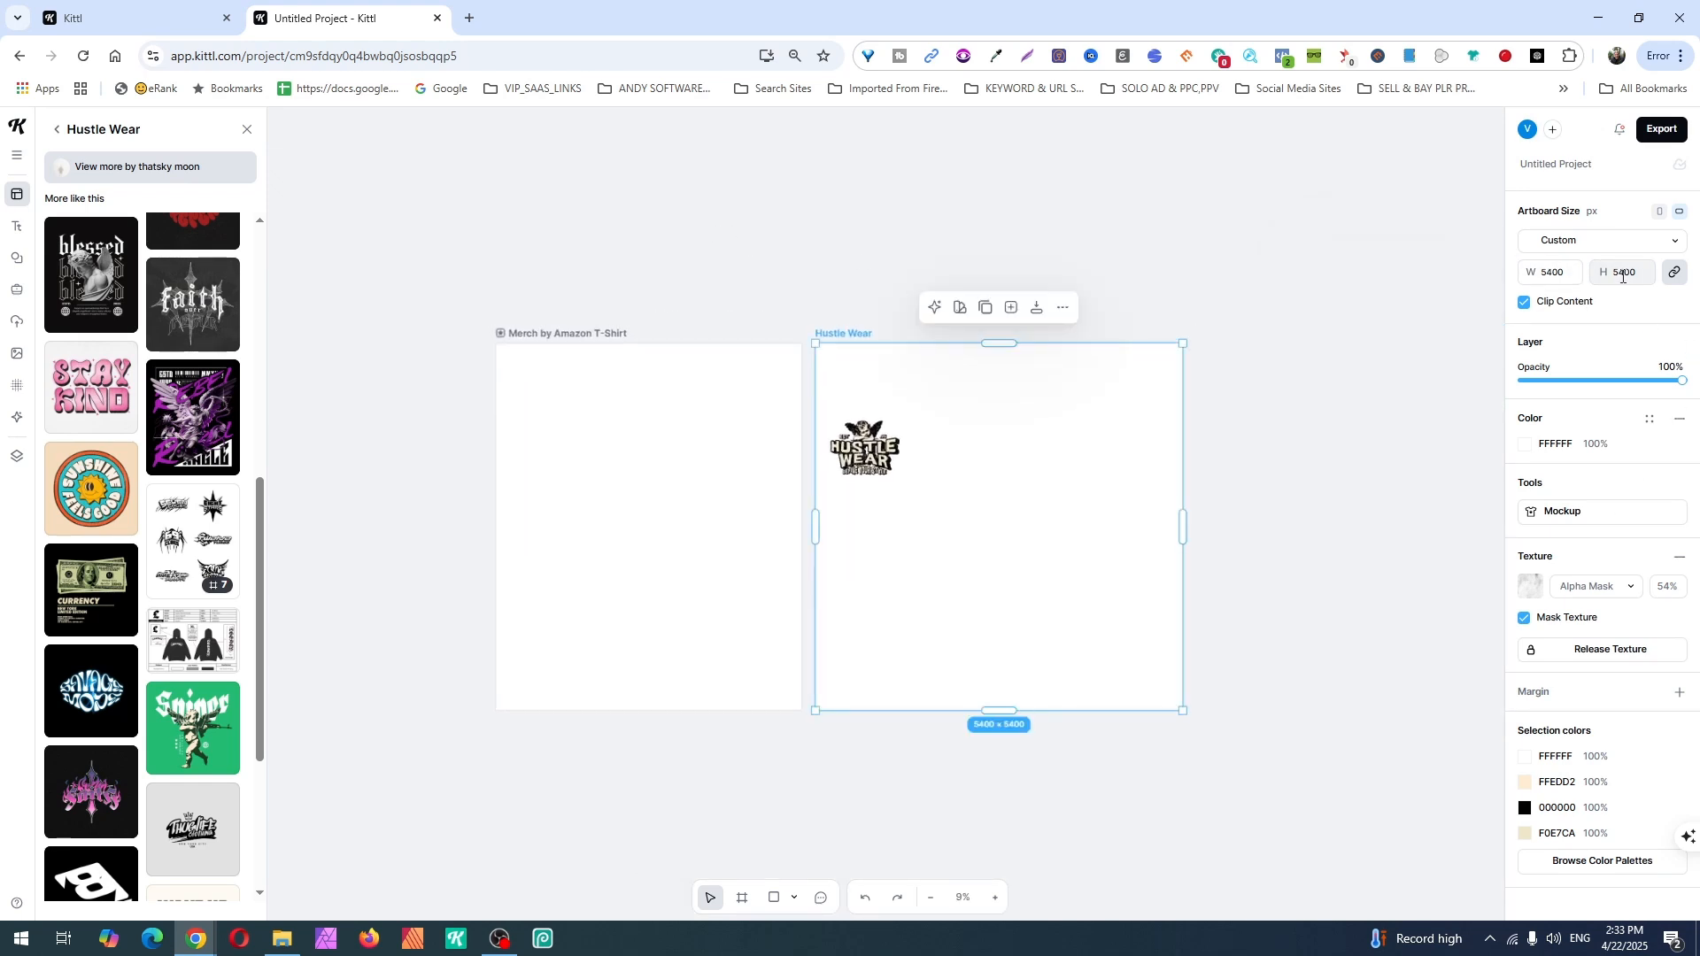
click(1578, 277)
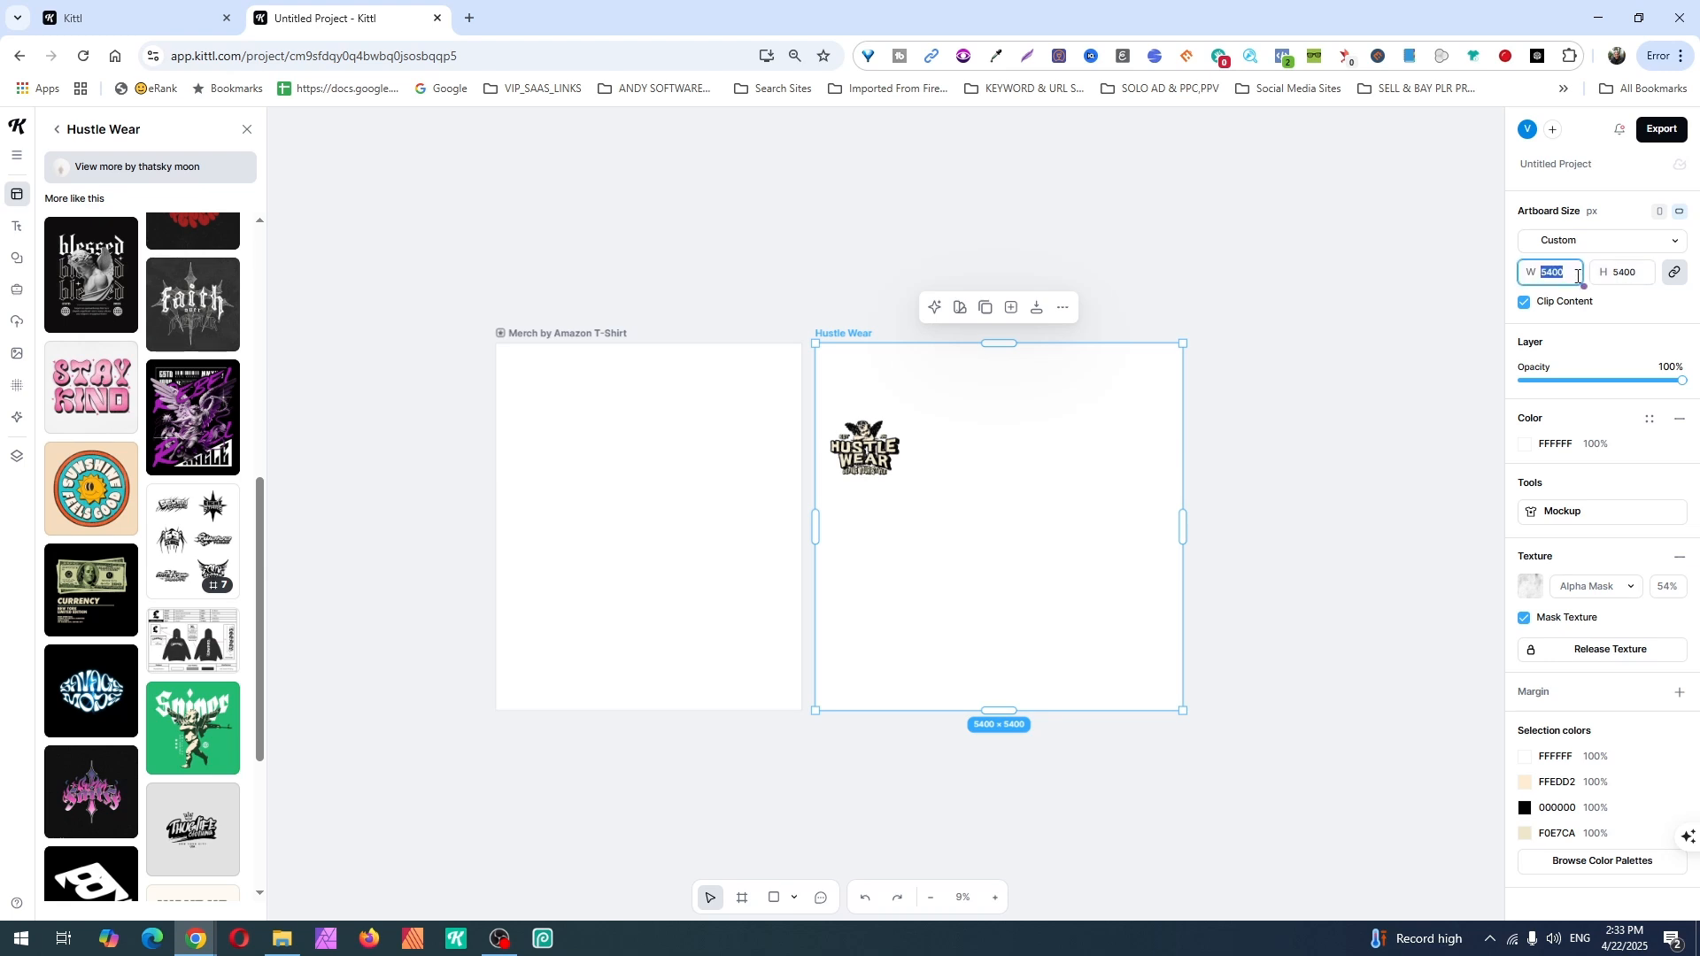
text(4500)
key(Return)
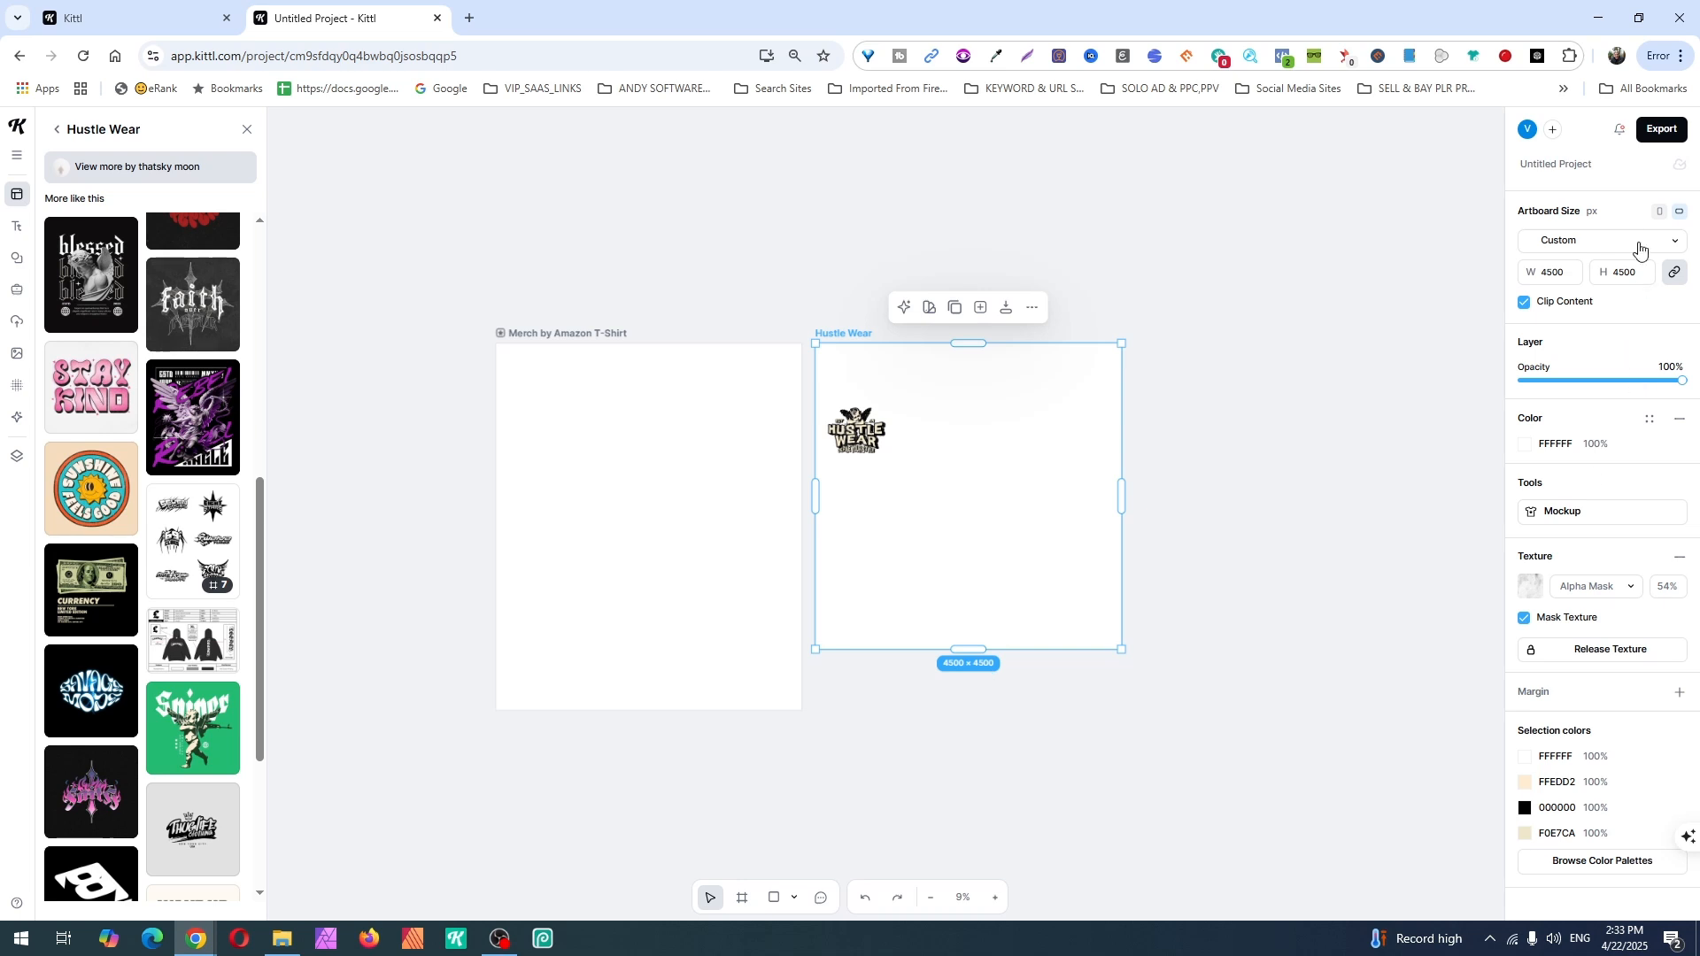
click(1675, 273)
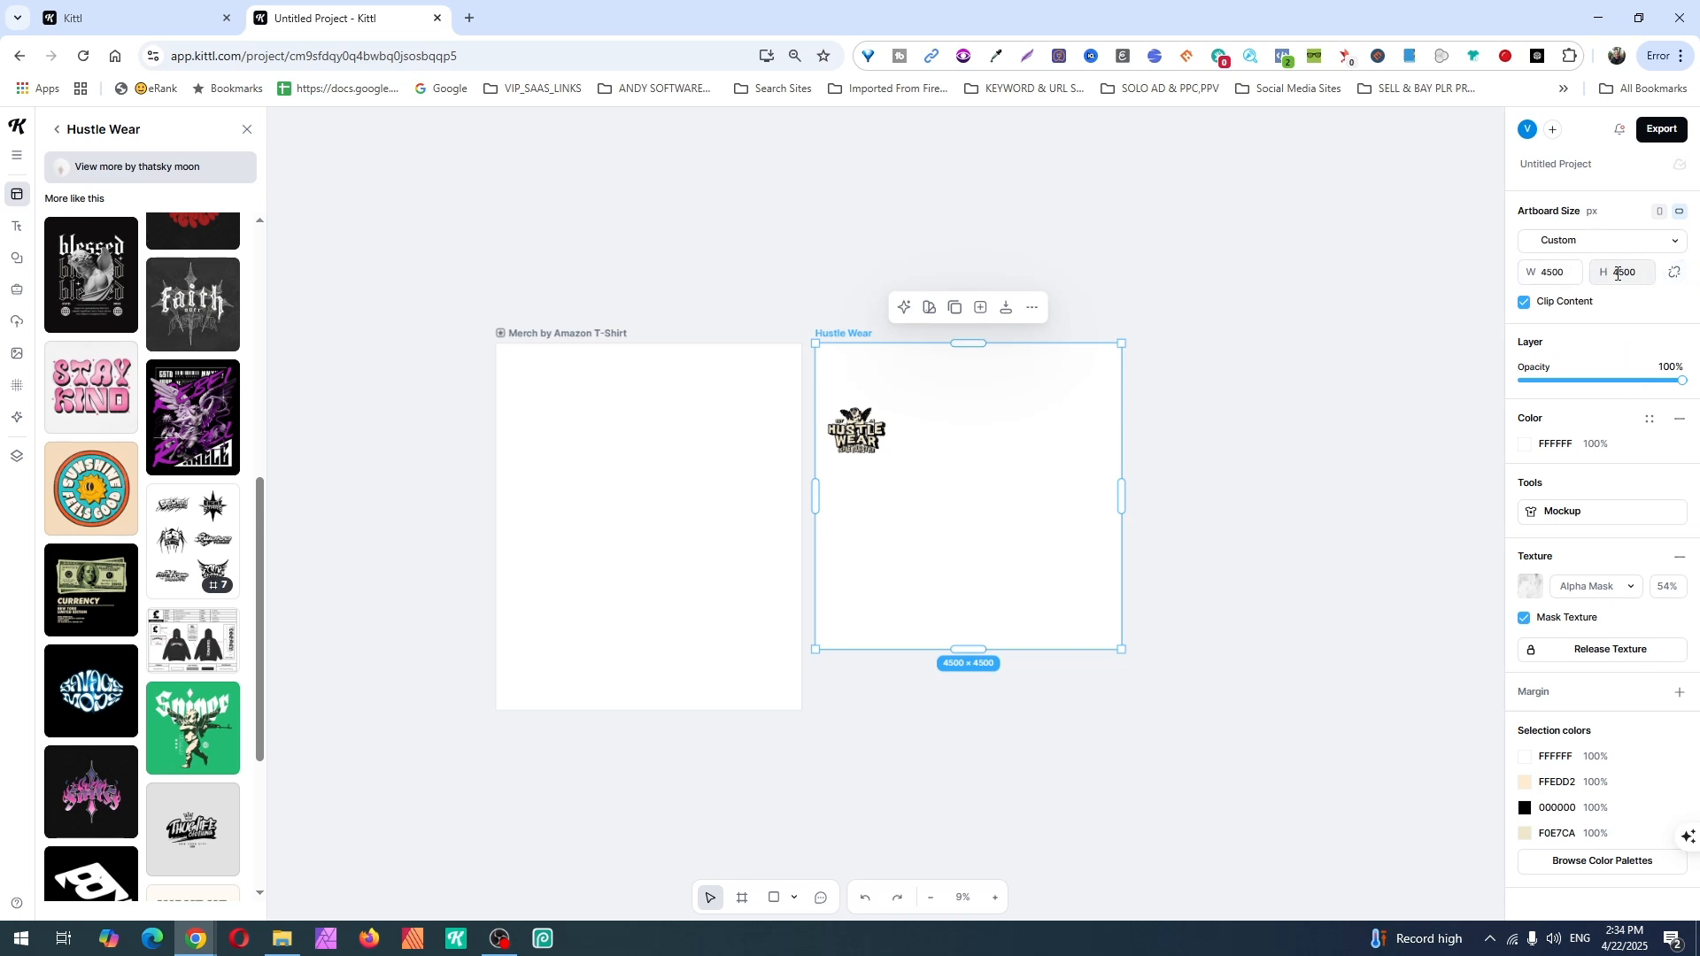
click(1619, 273)
key(Return)
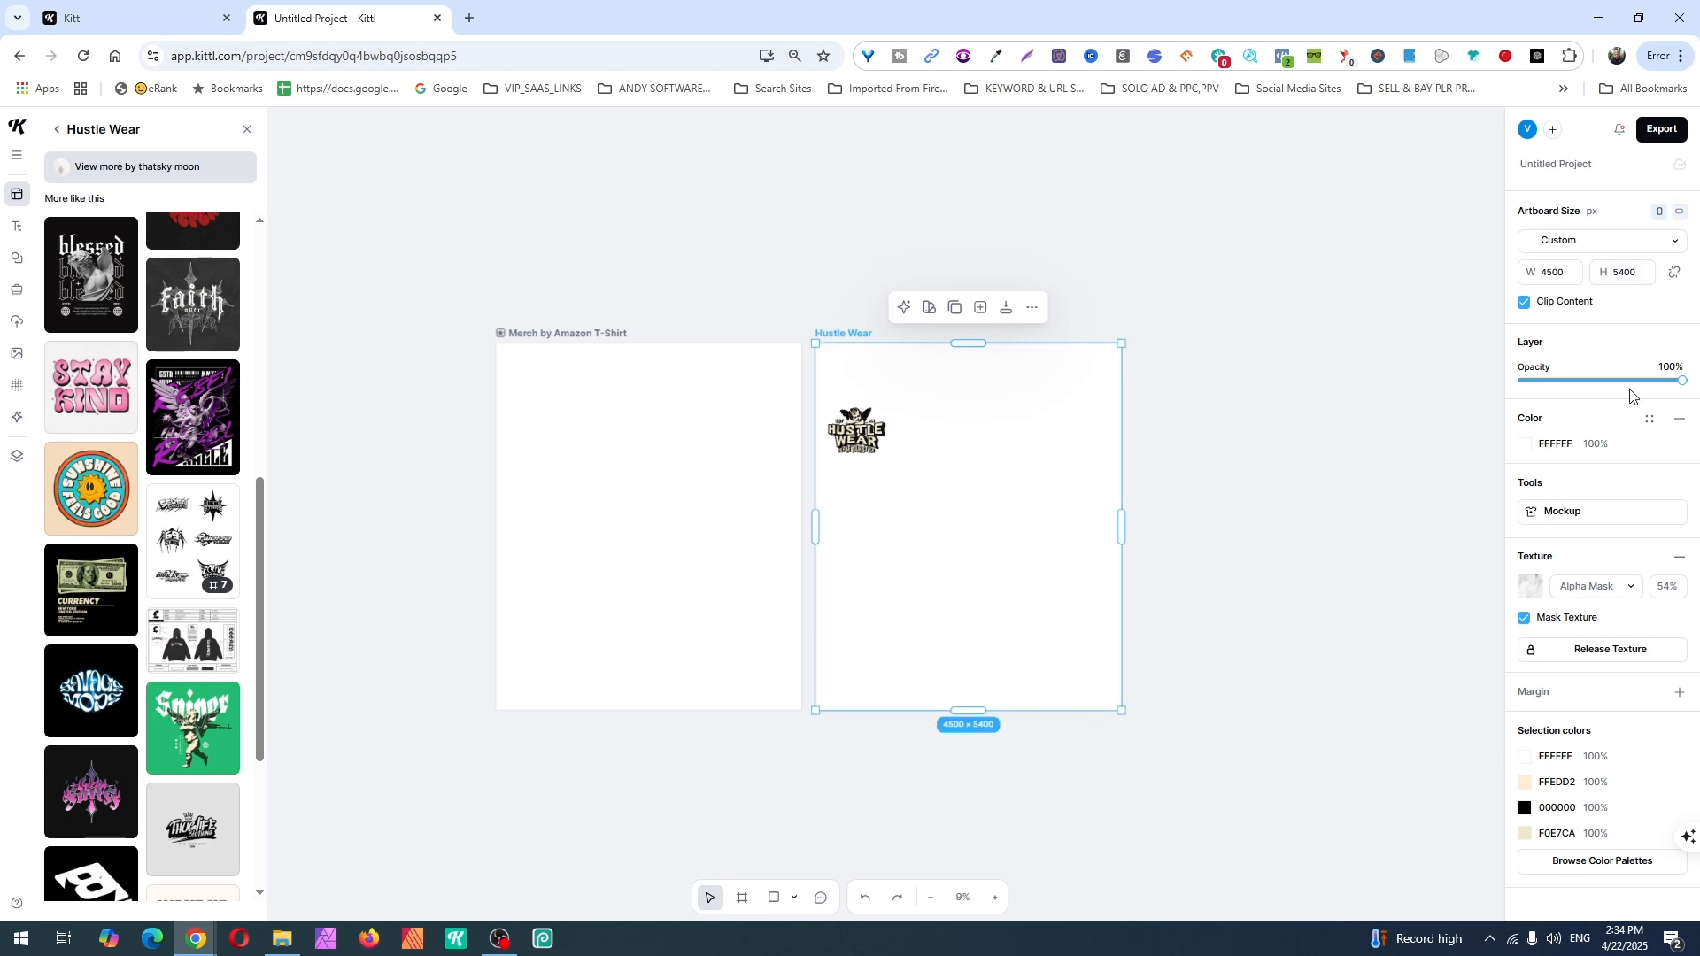
click(1416, 521)
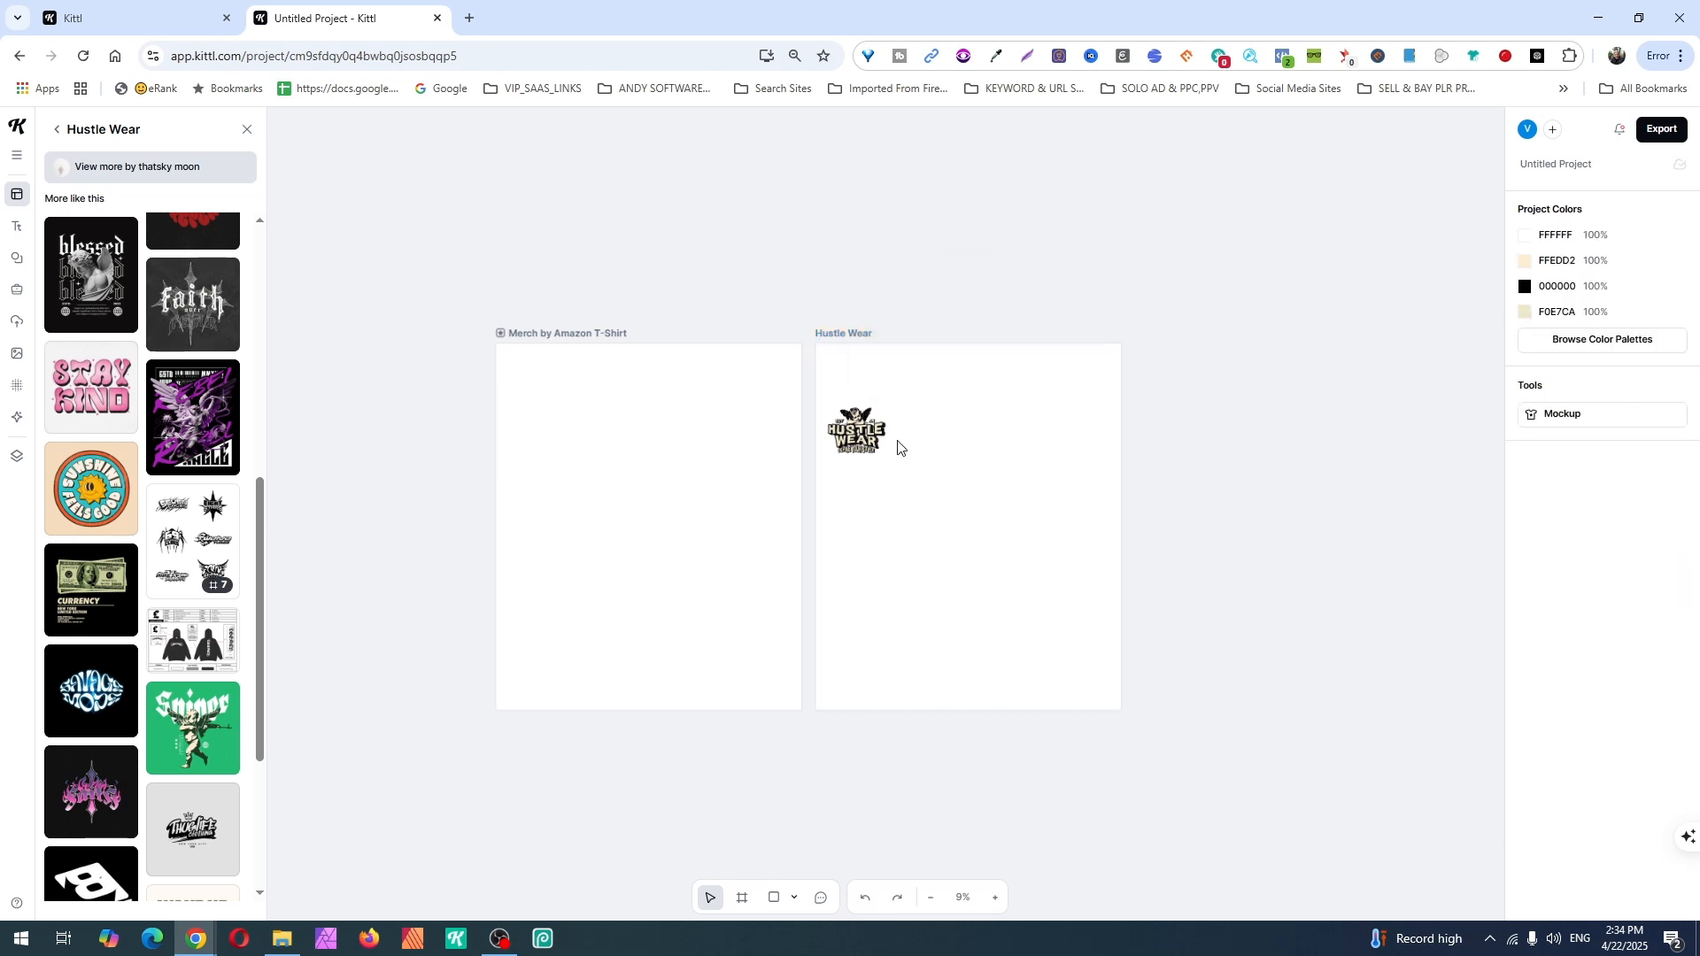
Enlarge the whole Hustle Wear artwork to span its artboard's width, and delete the blank Merch by Amazon T-Shirt artboard.
drag(946, 479, 757, 370)
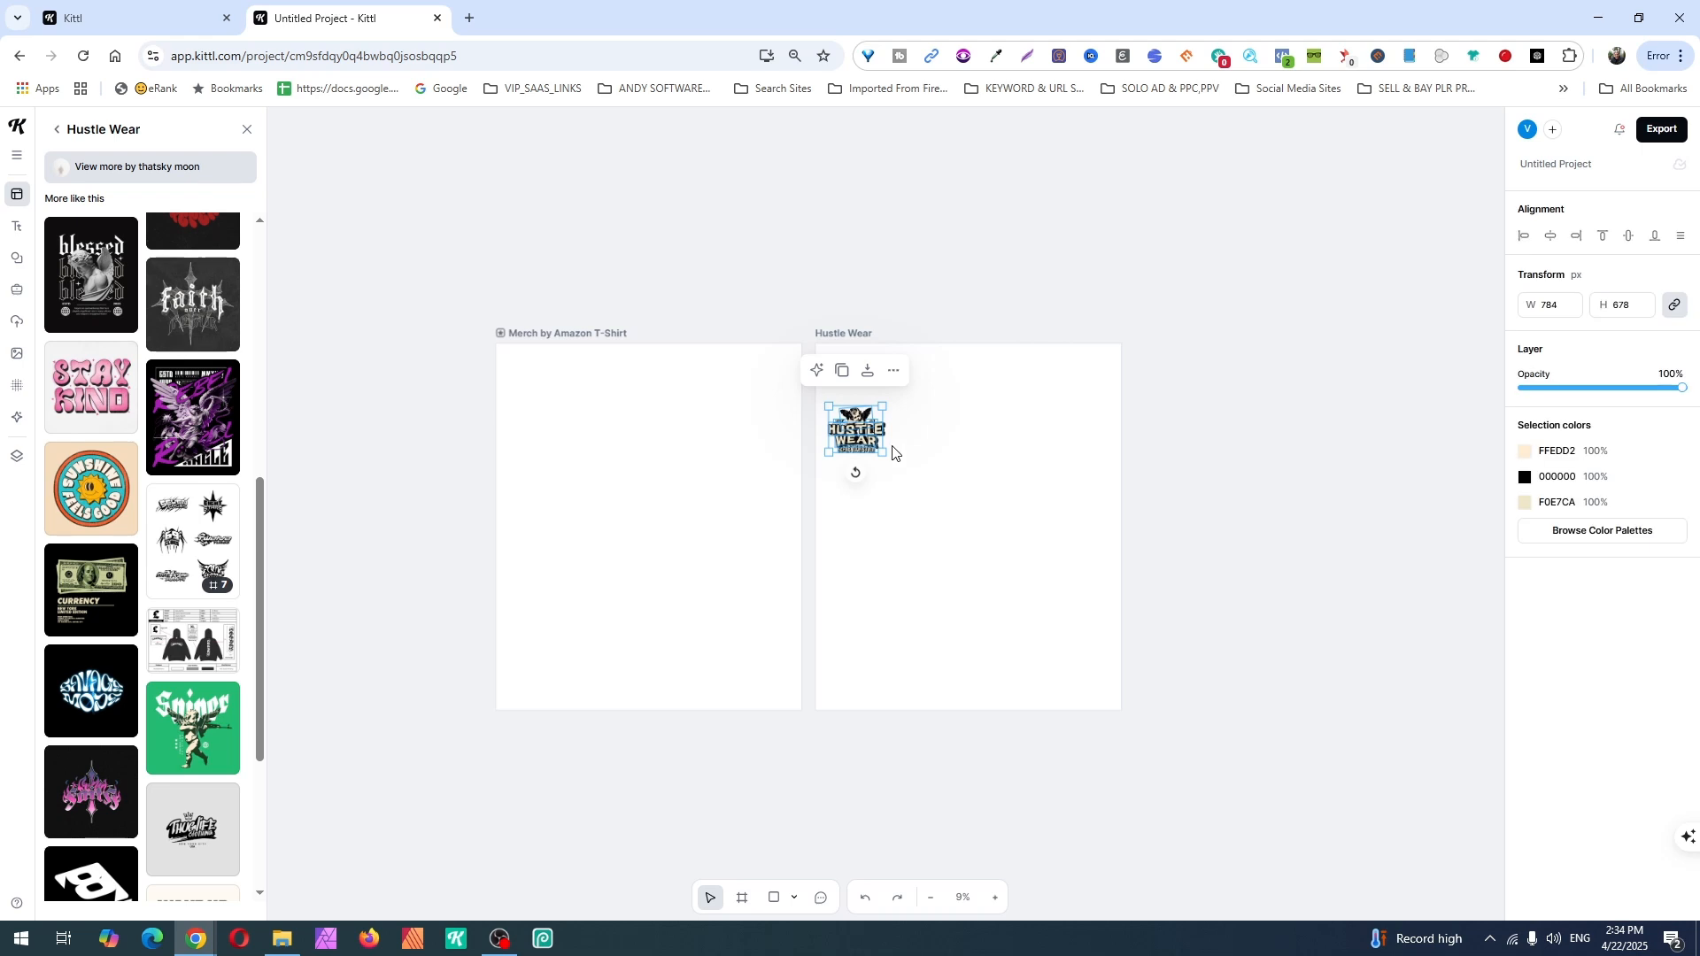
drag(882, 452, 1073, 676)
click(1347, 618)
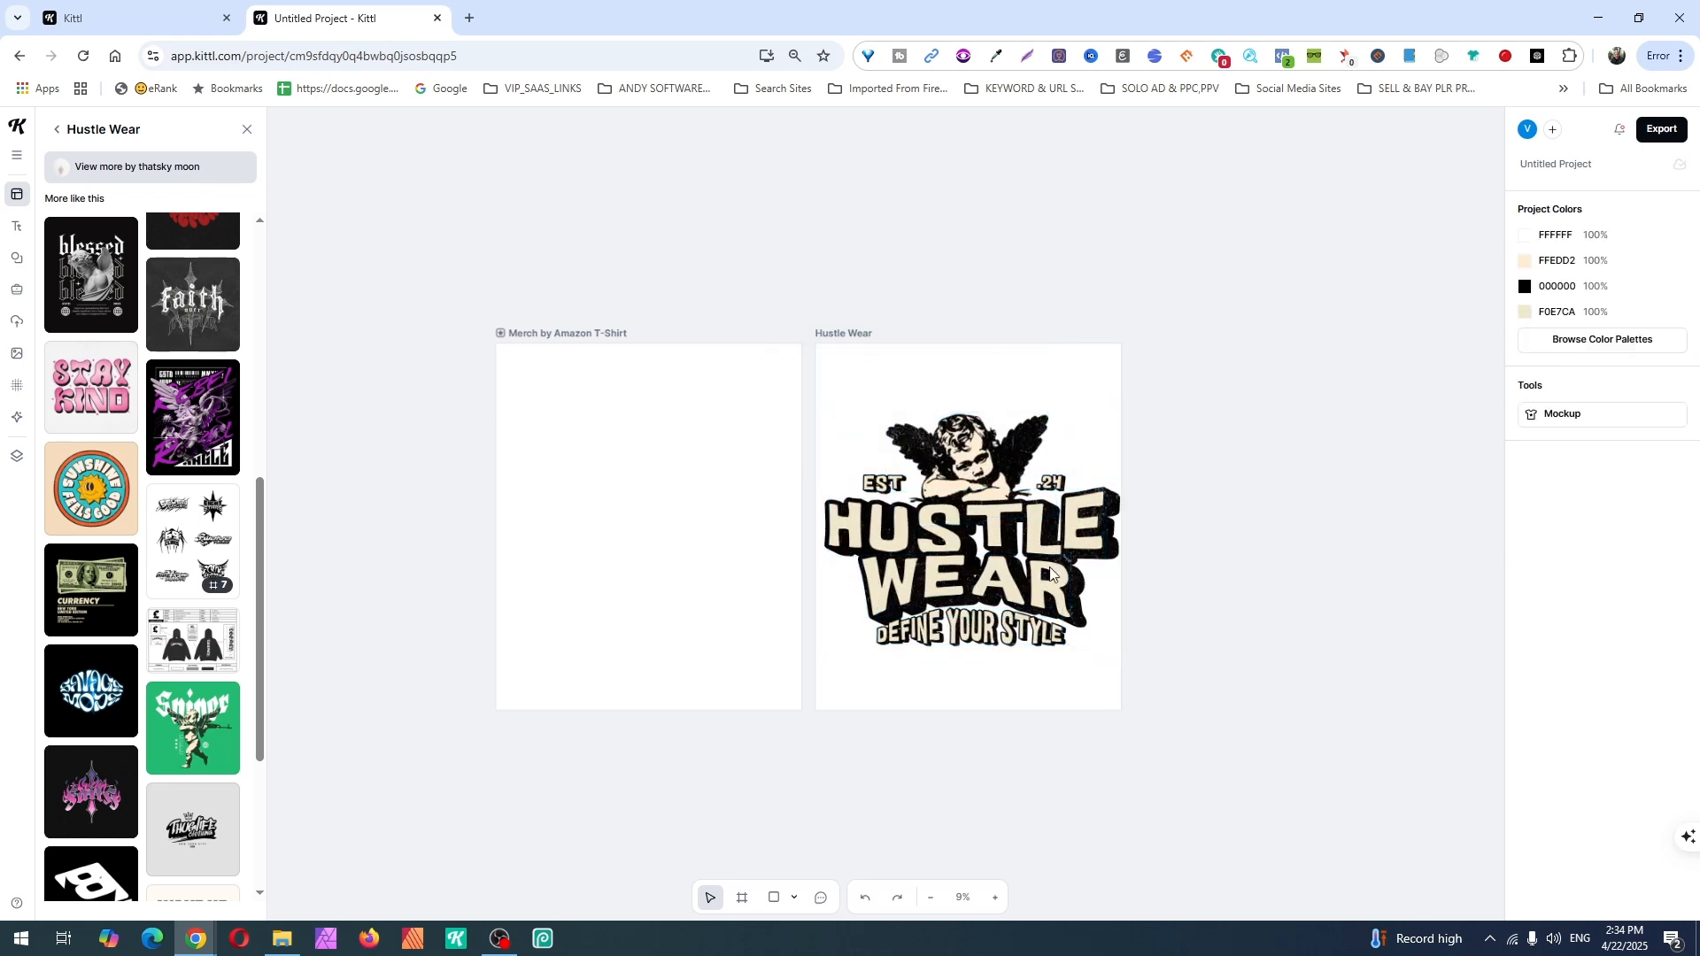
click(568, 339)
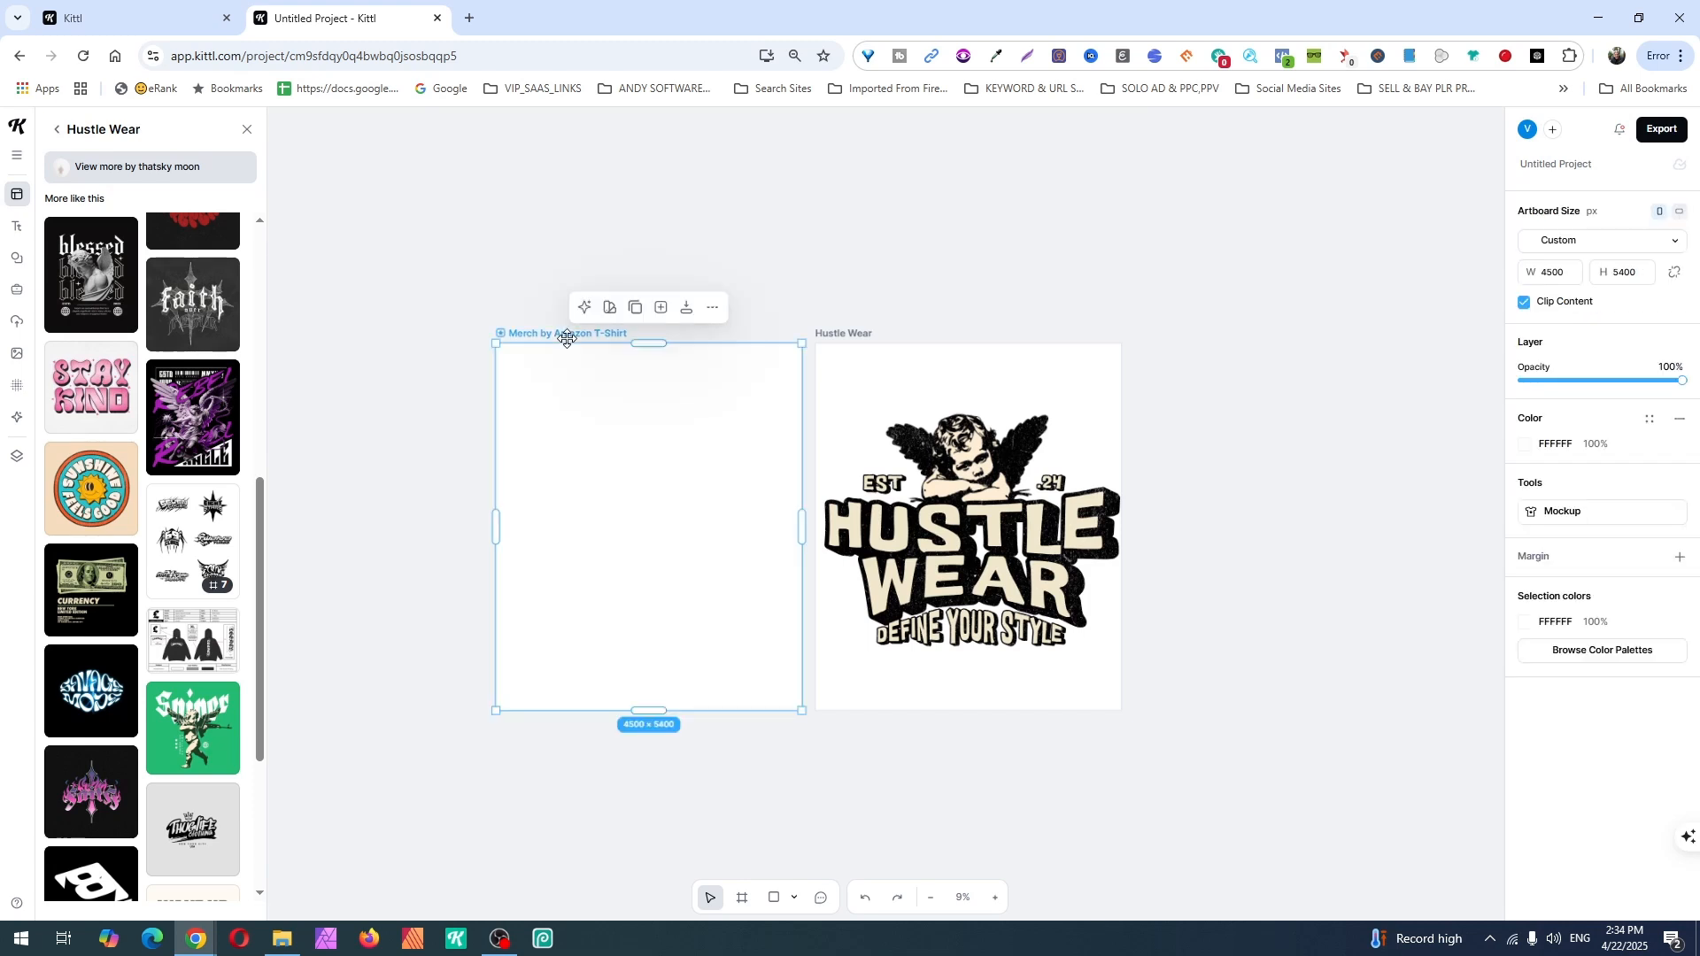
key(Delete)
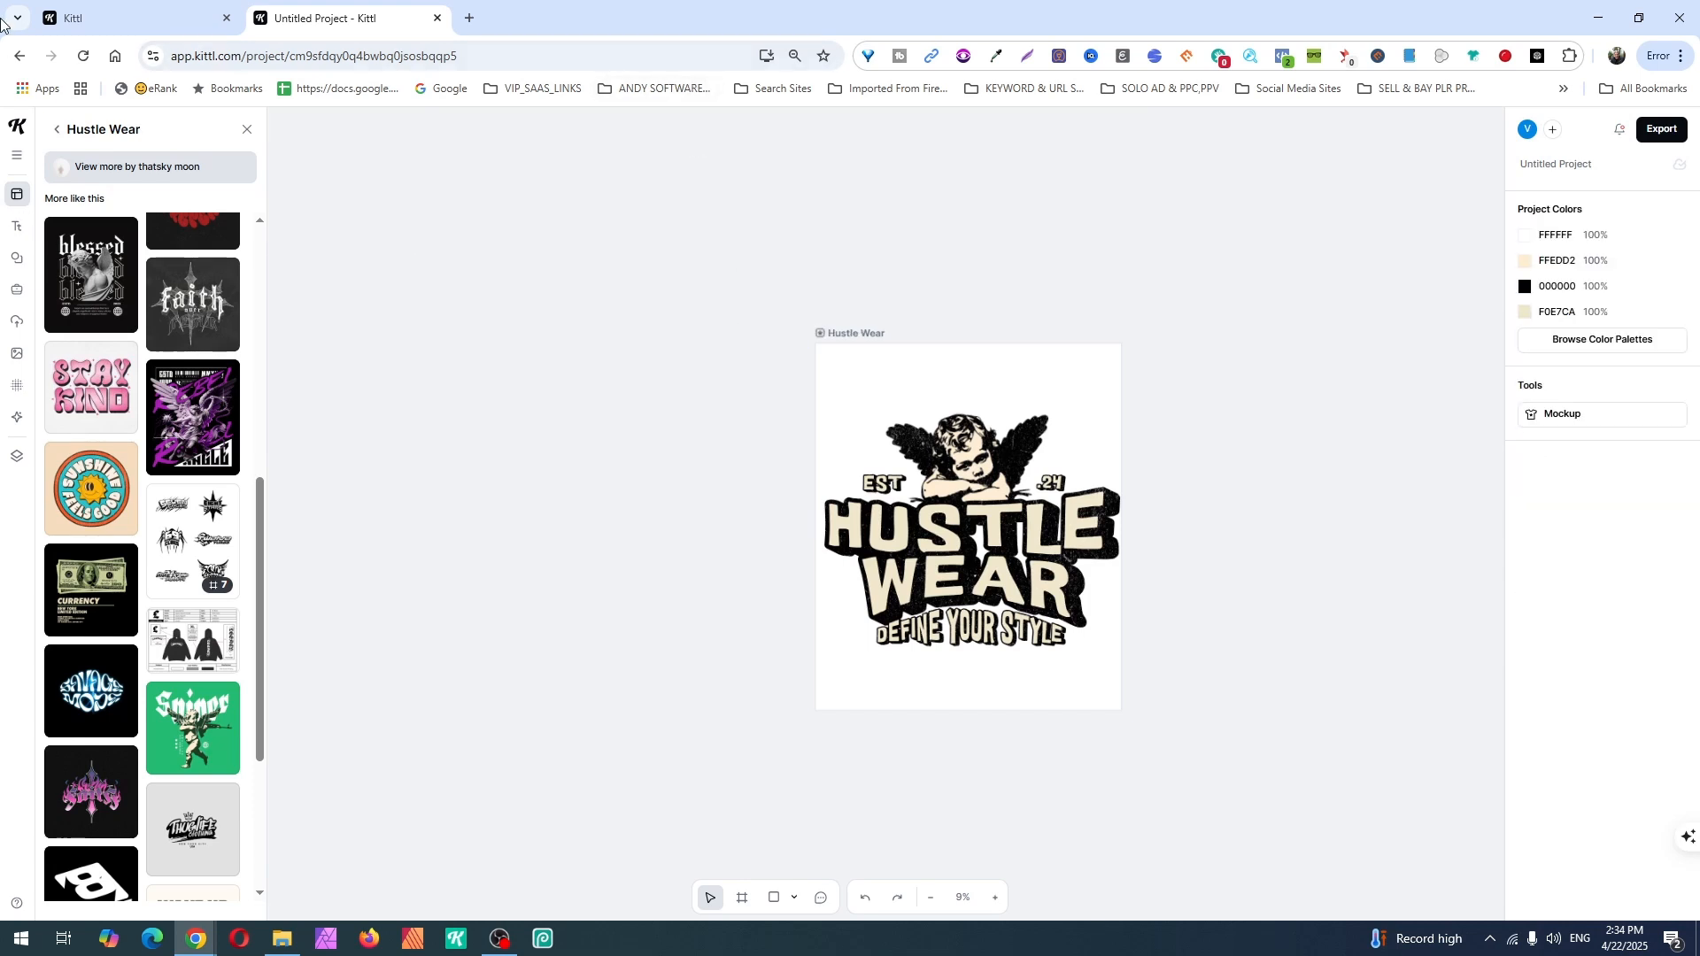
Search the design elements for "heart" and add the black heart with a skull face to the canvas.
click(16, 229)
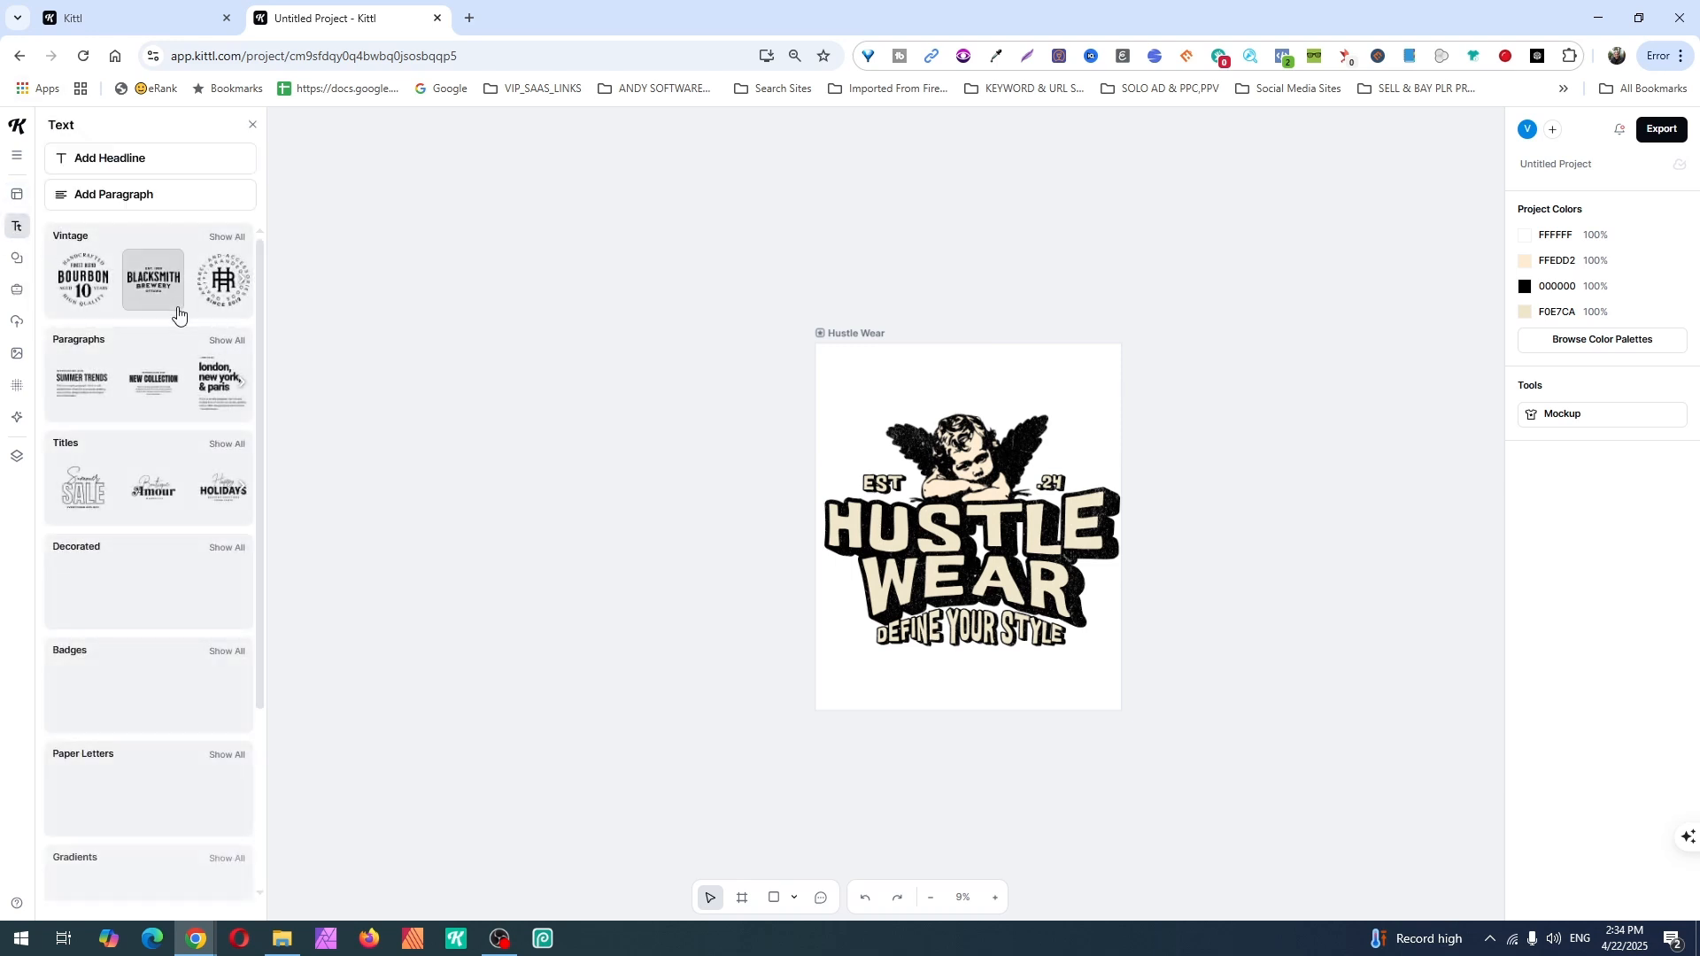
click(17, 259)
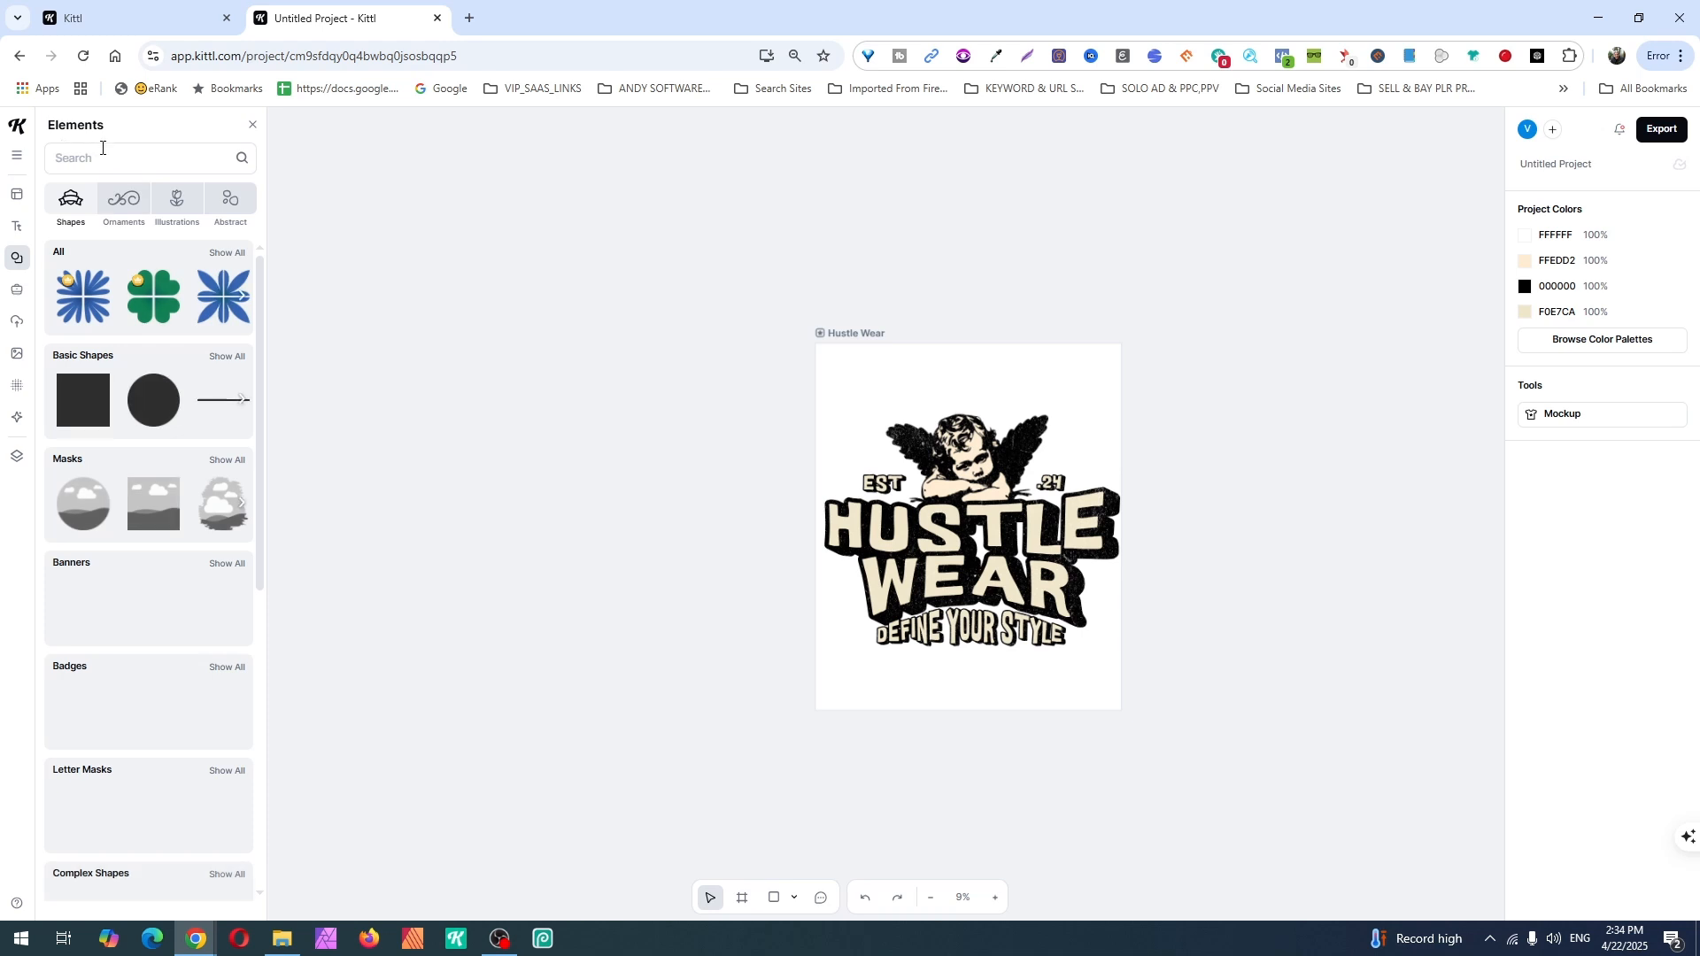
click(151, 157)
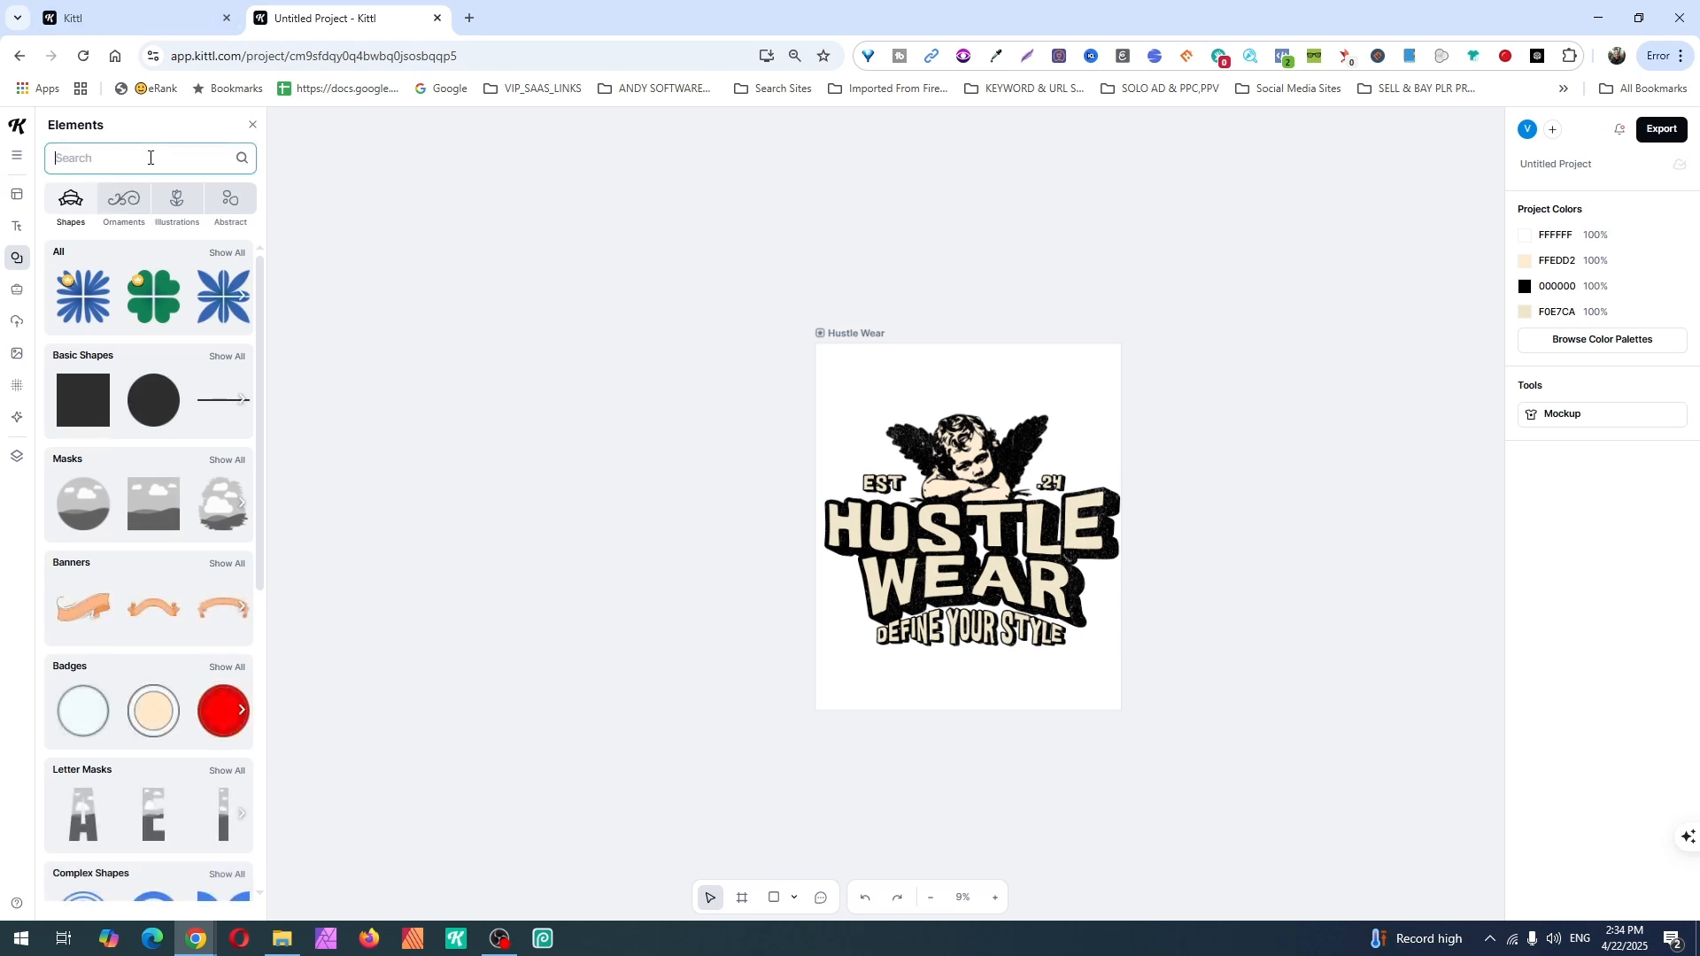
text(he)
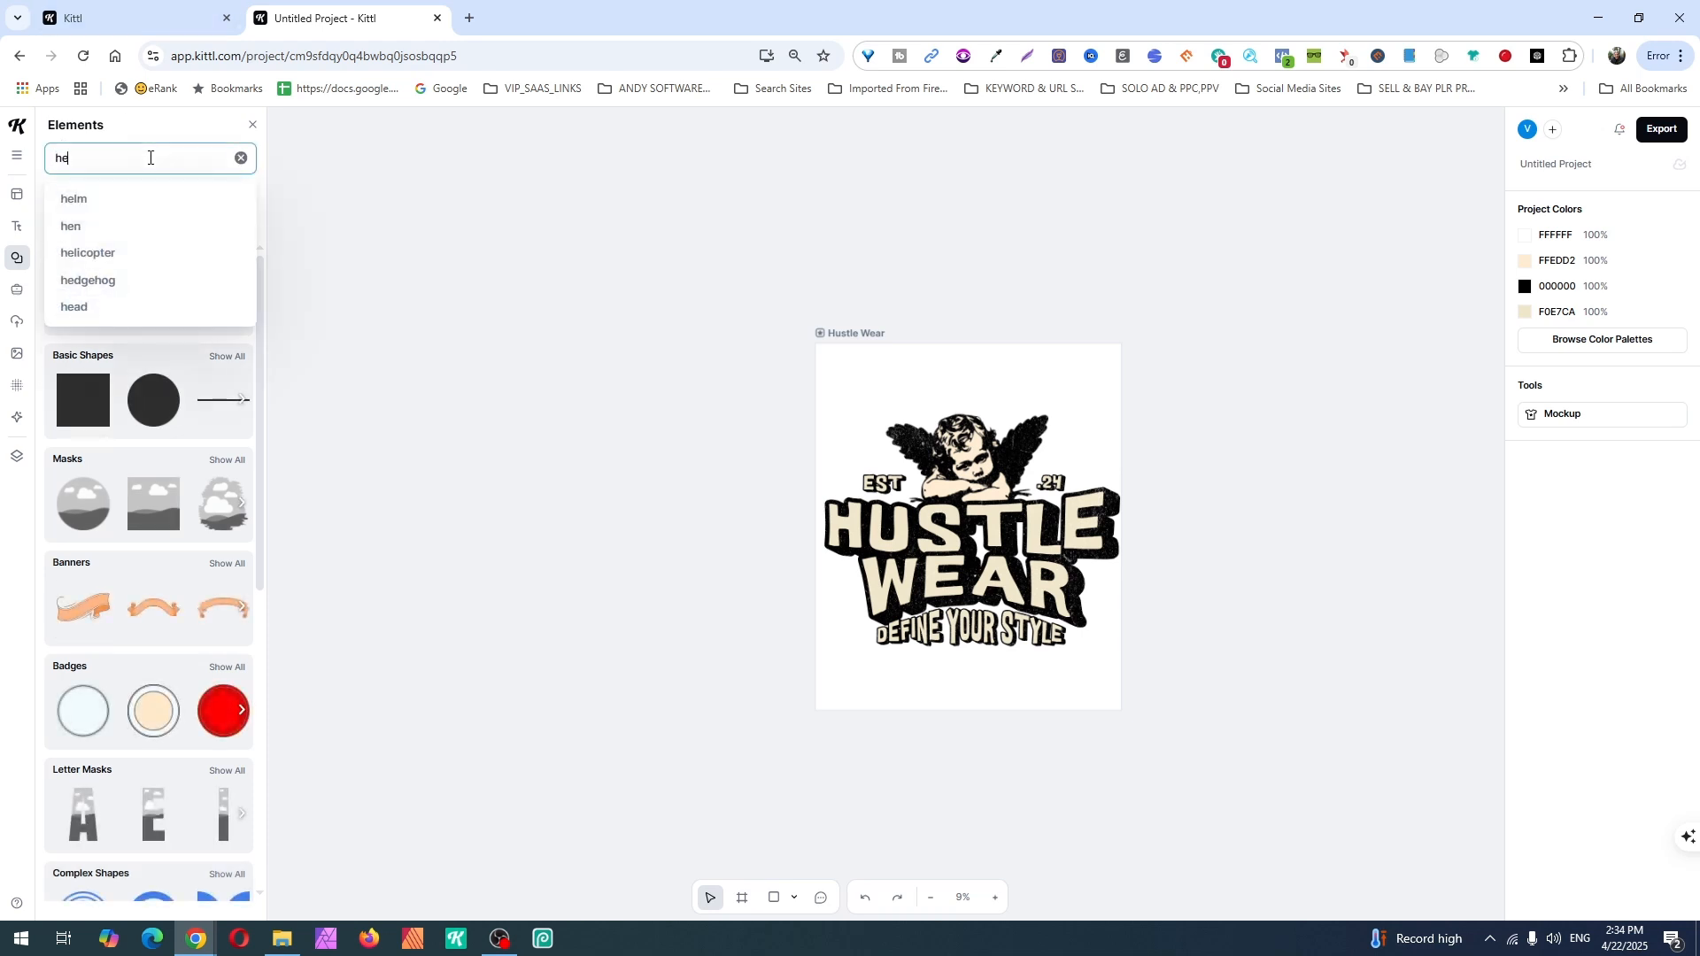
text(art)
key(Return)
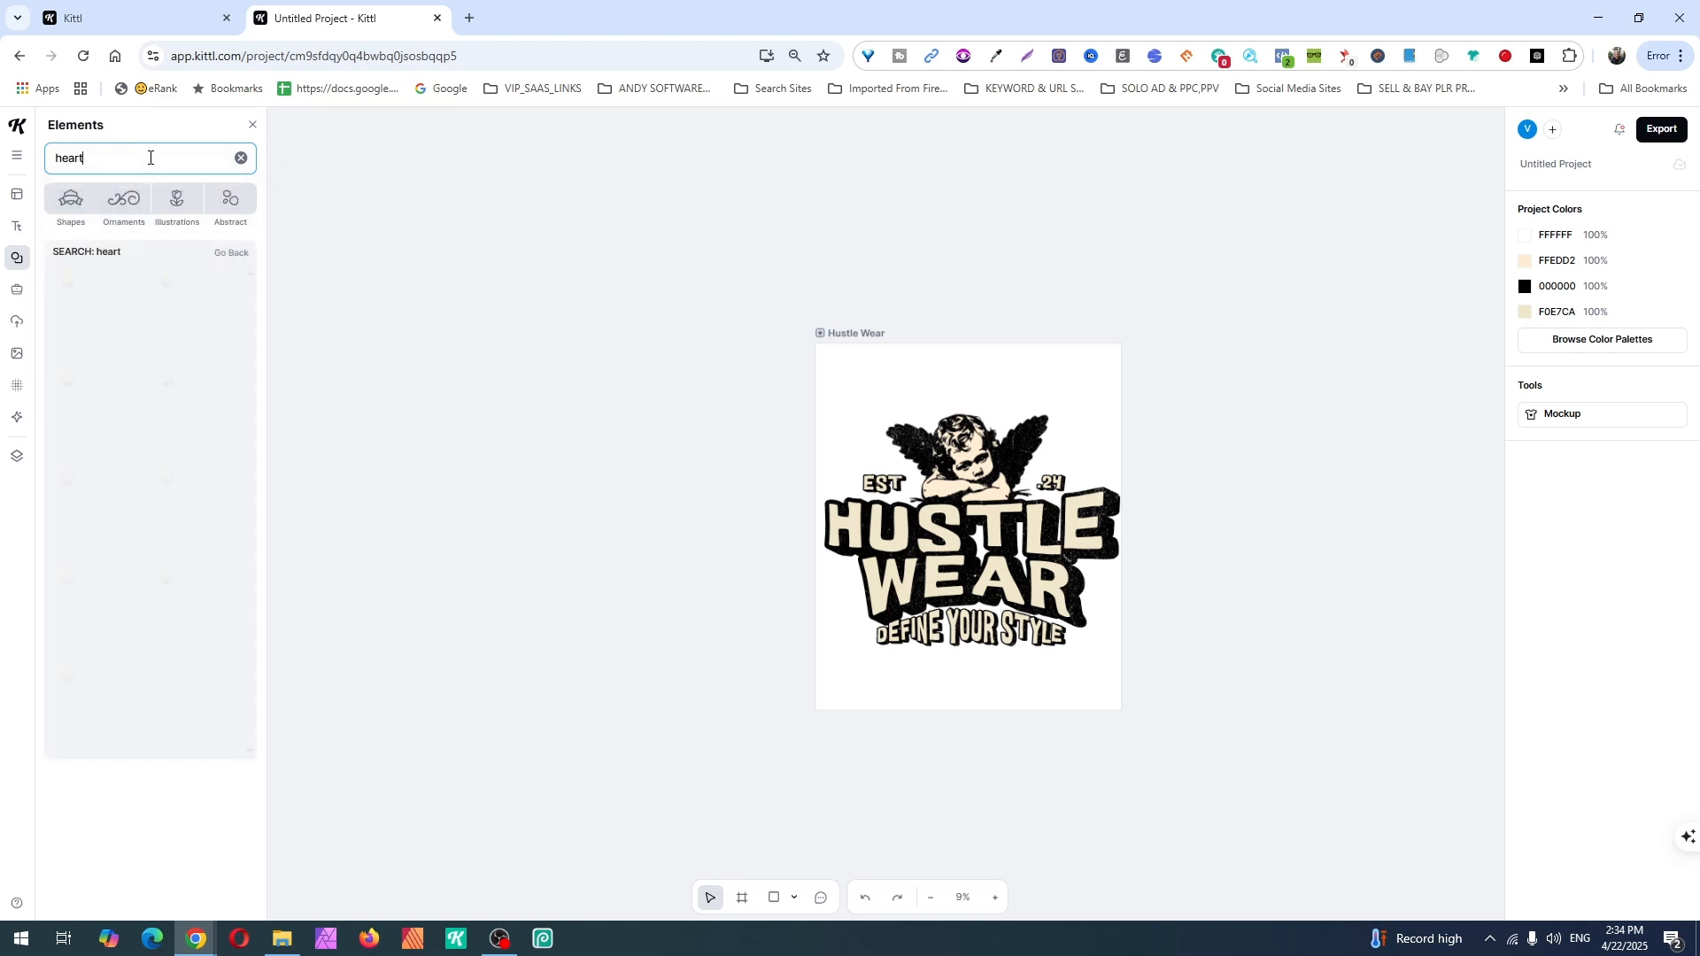
scroll(196, 450, down, 15)
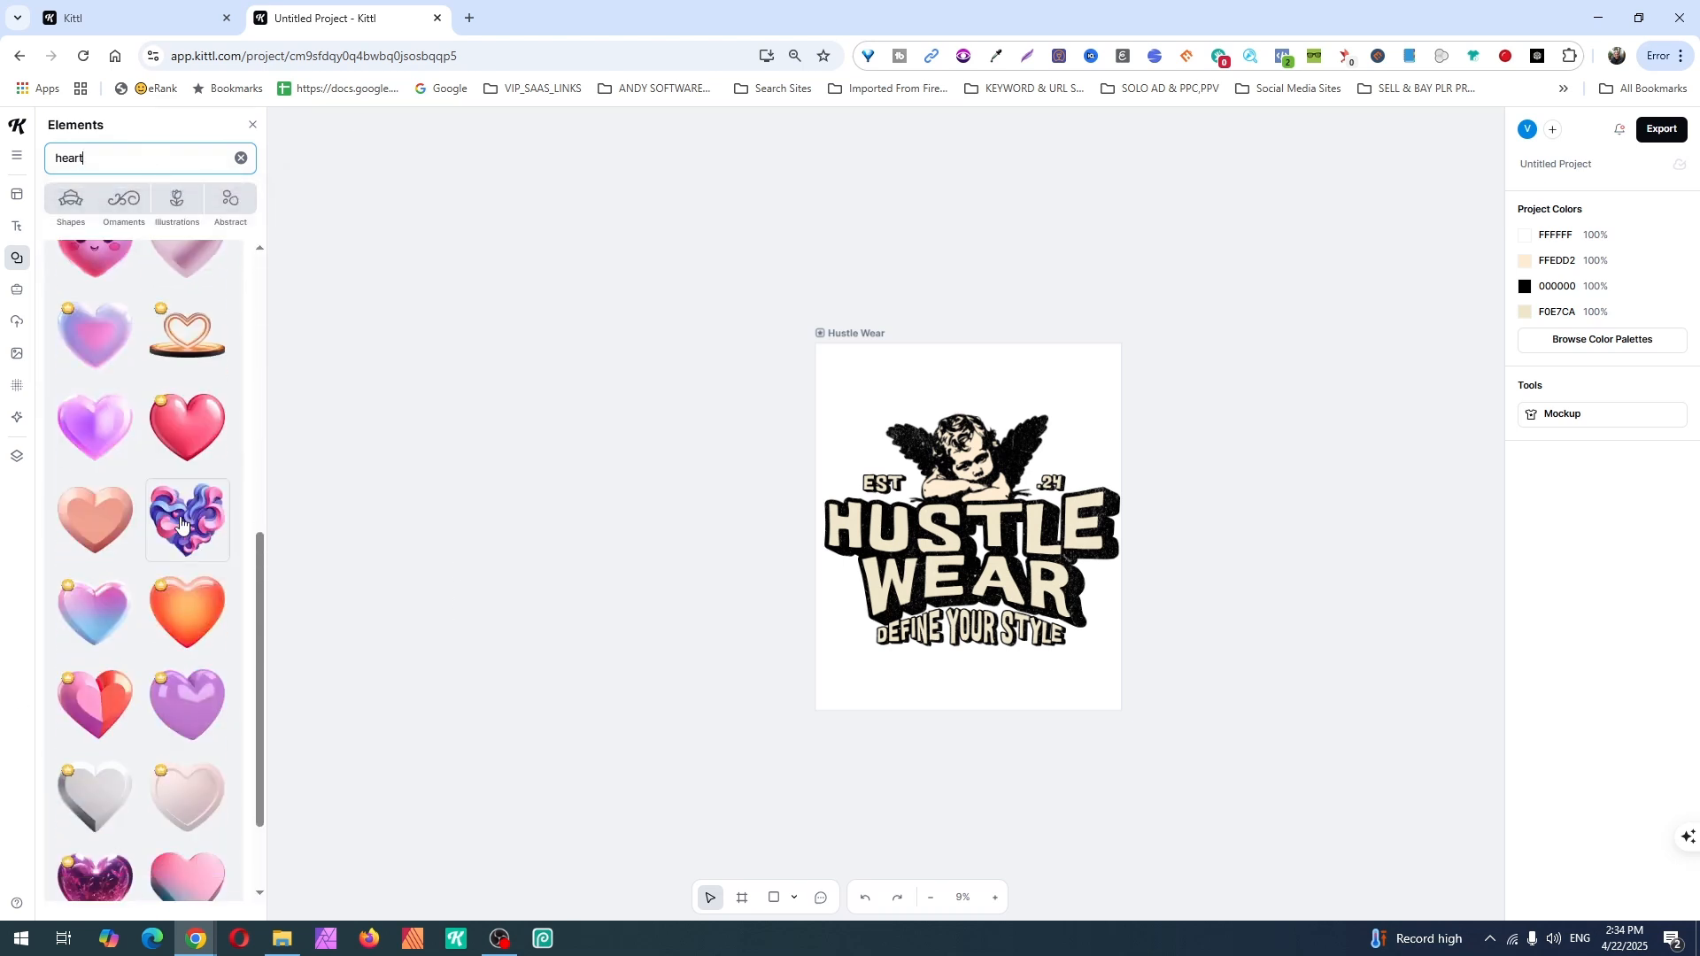
click(187, 664)
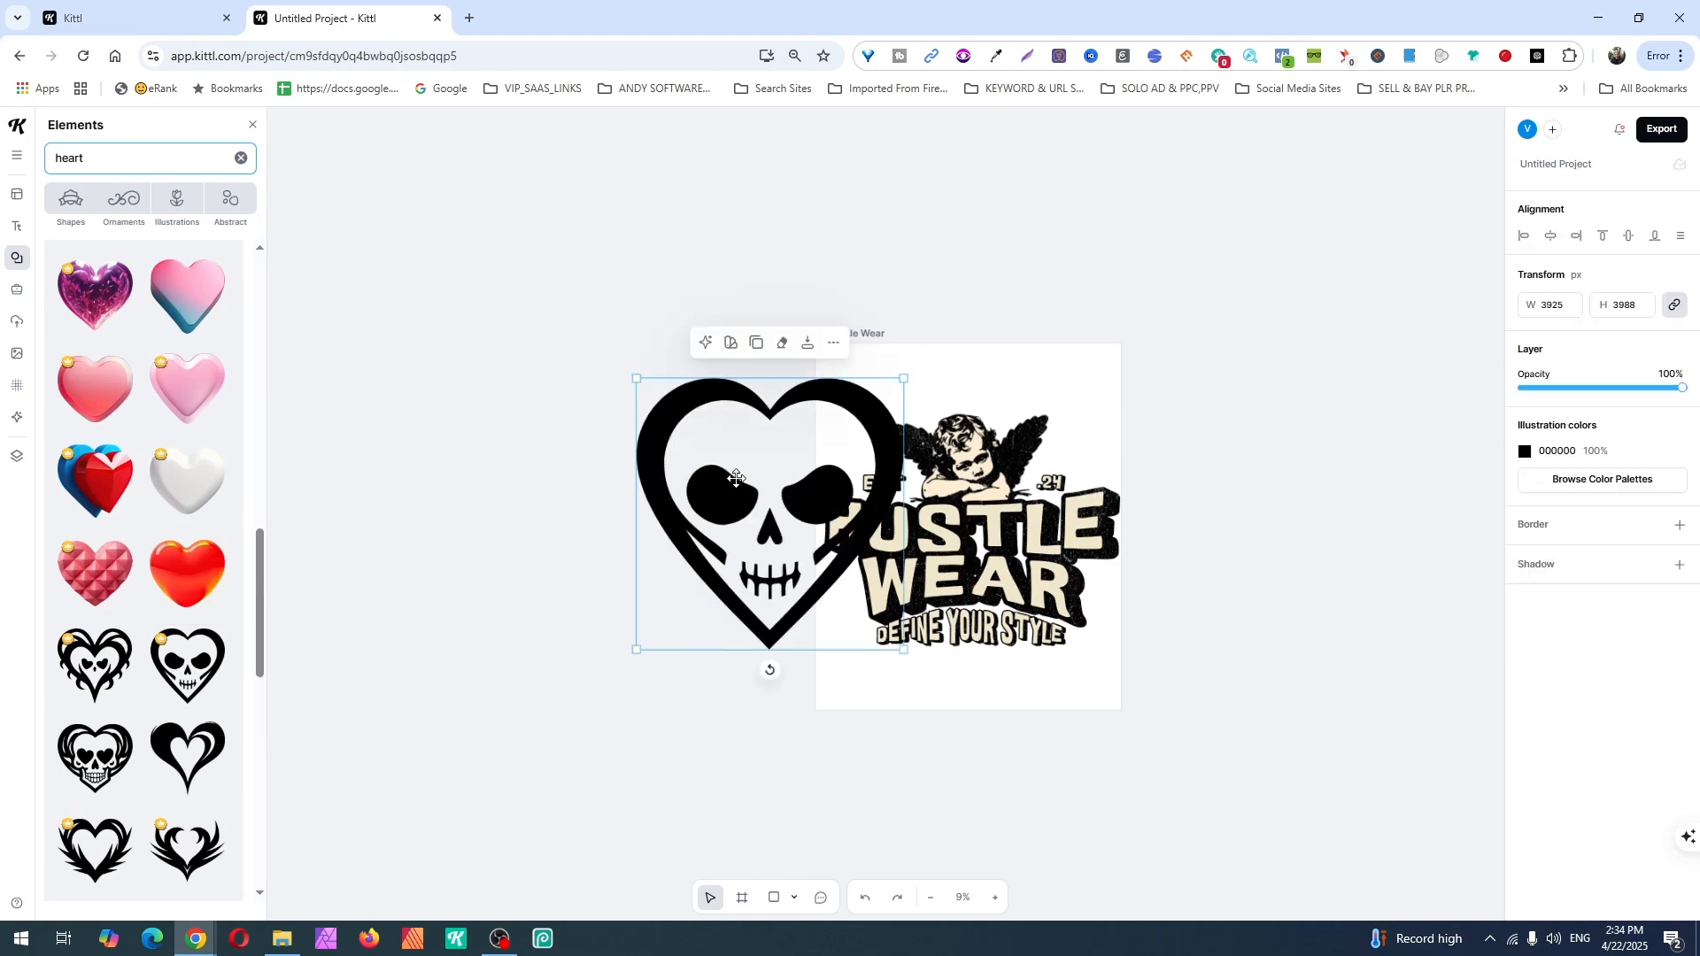
Delete the skull-faced heart from the canvas.
click(342, 427)
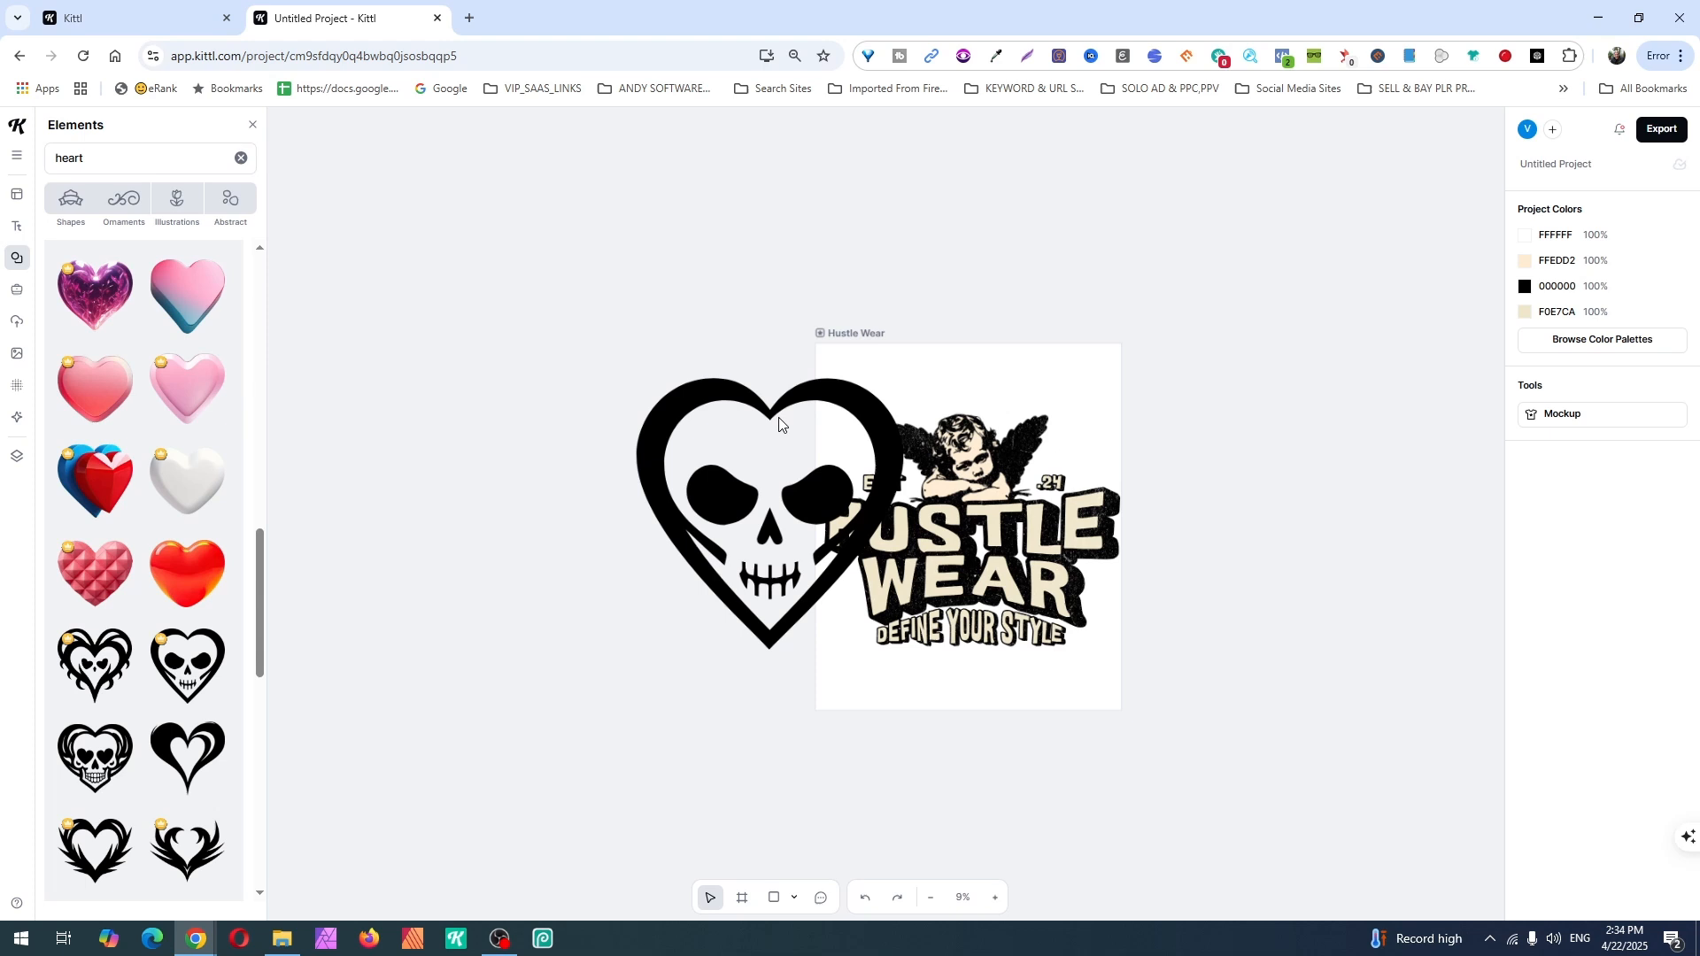
click(674, 390)
key(Delete)
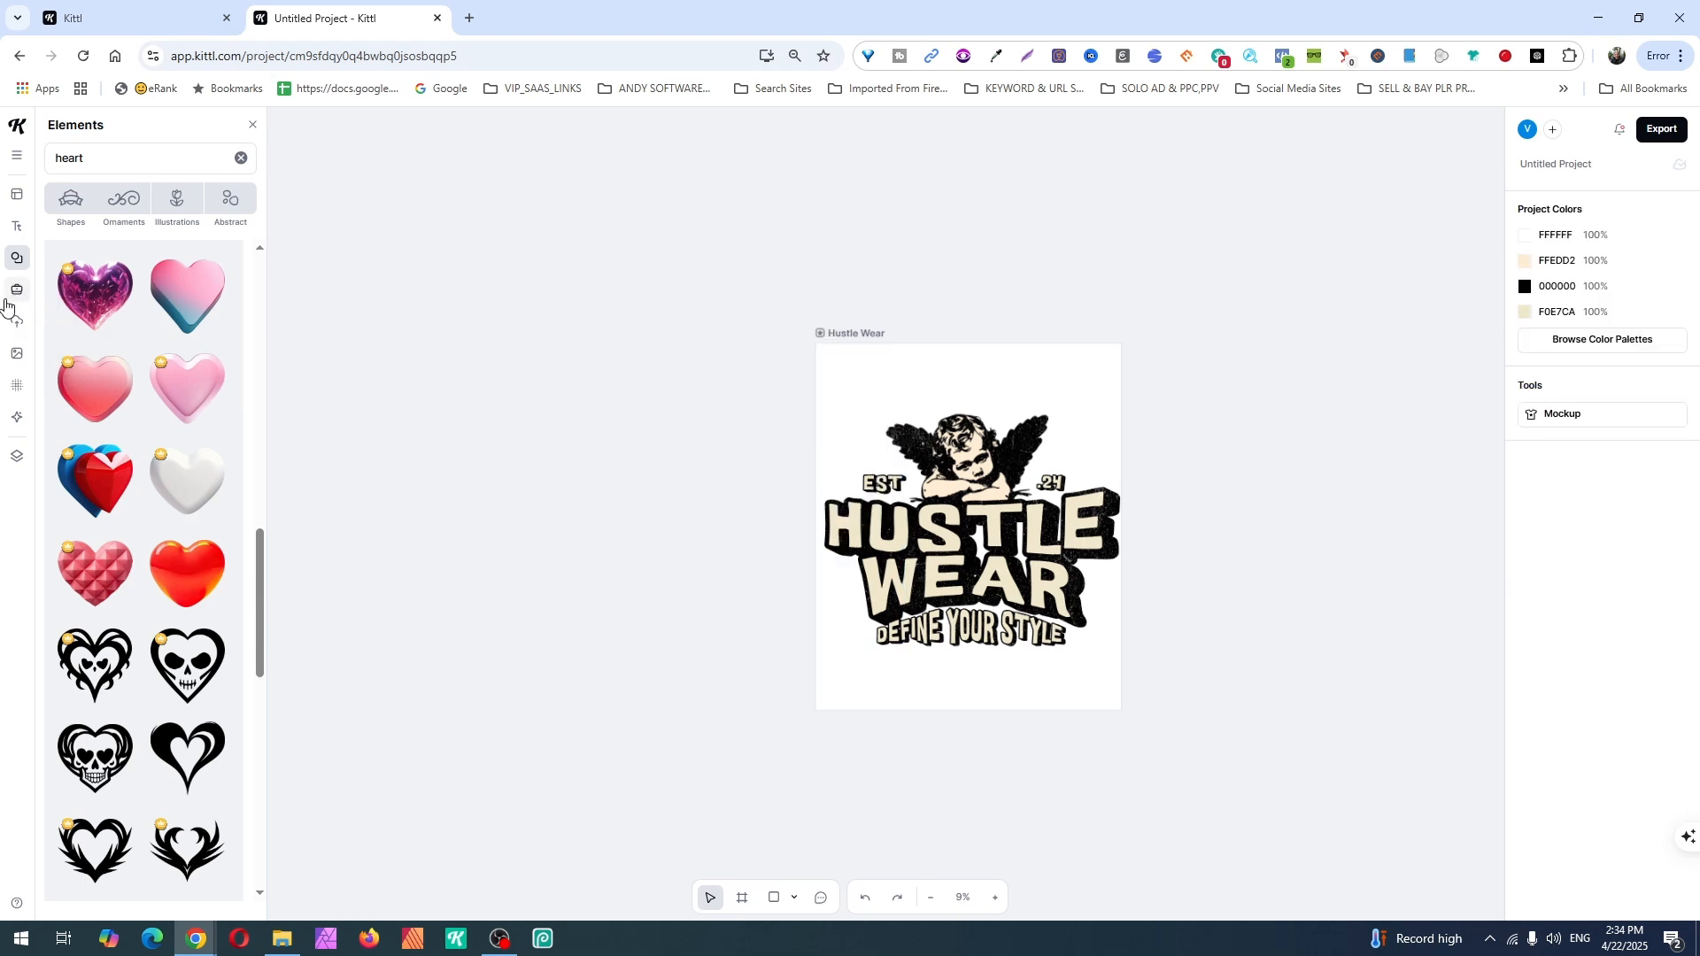
Apply the first grunge texture to the Hustle Wear artboard and set its blend mode to Screen.
click(18, 356)
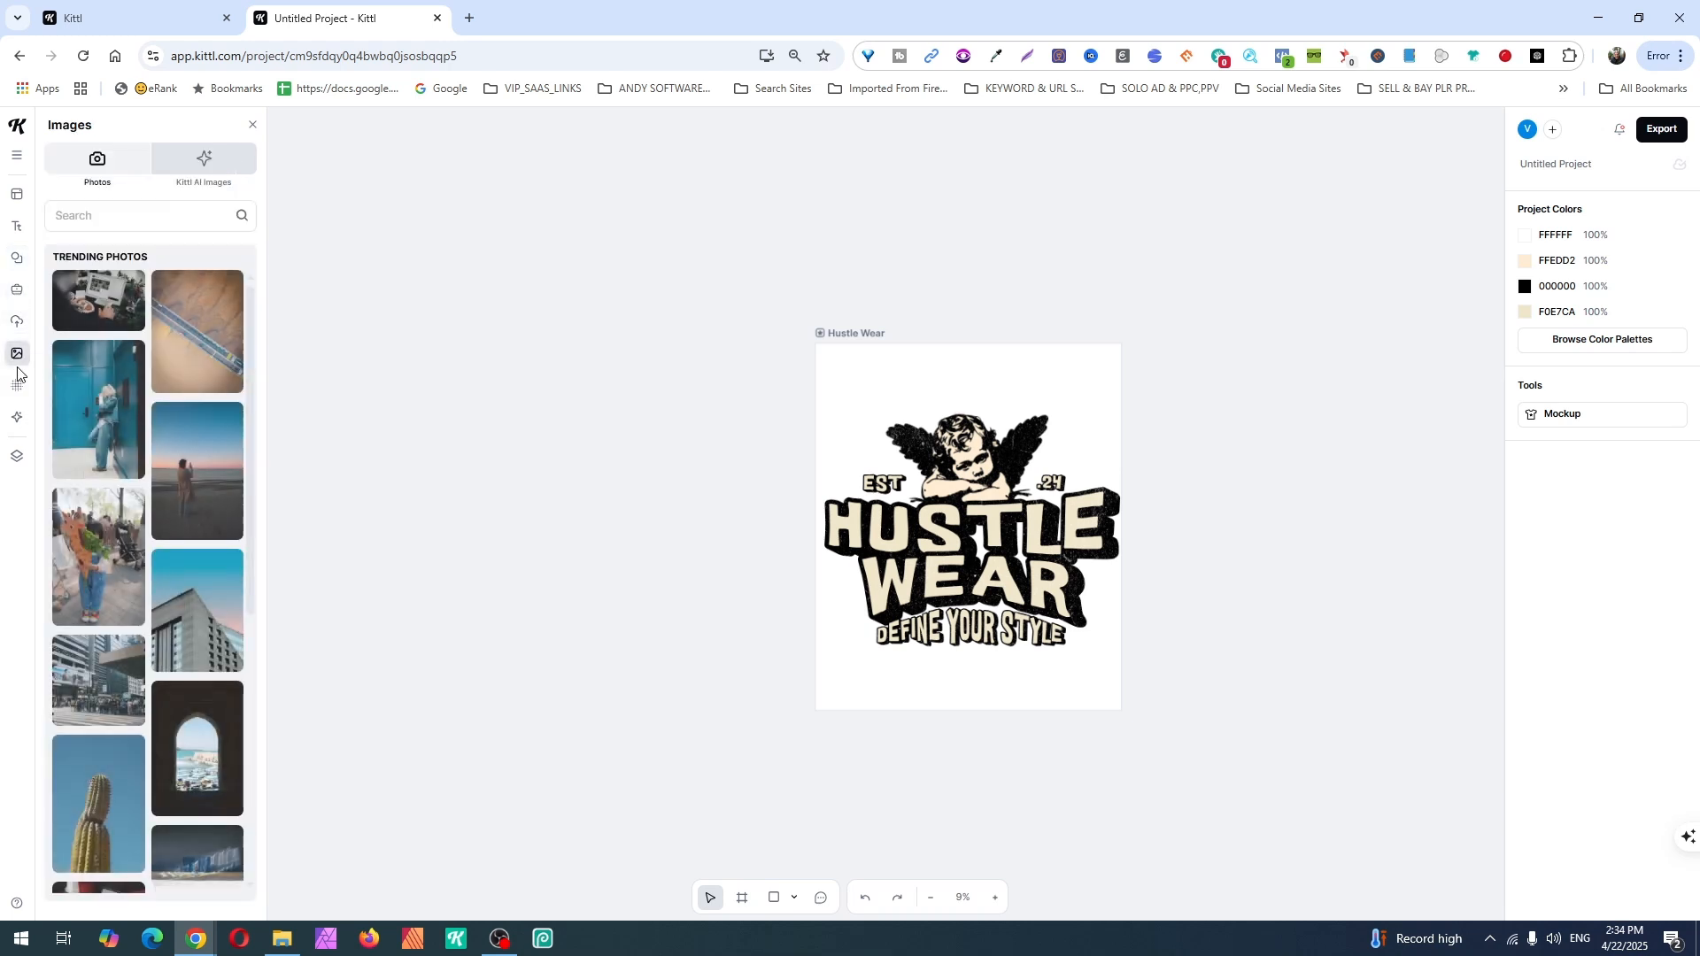
click(15, 389)
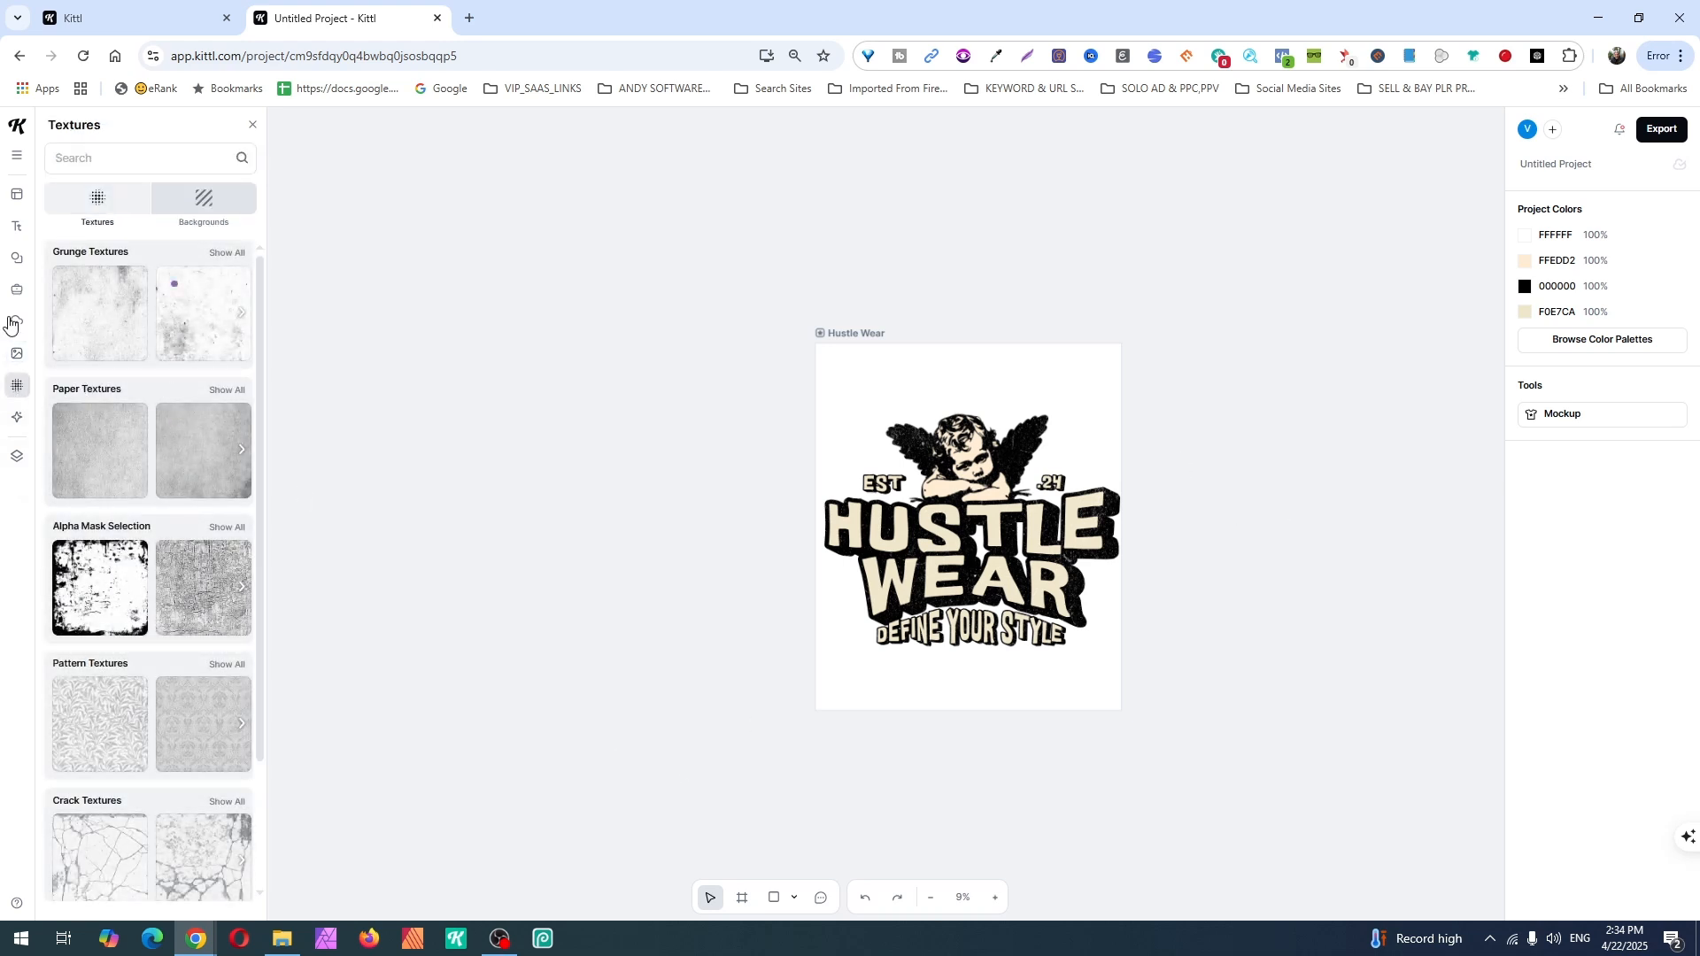
click(107, 330)
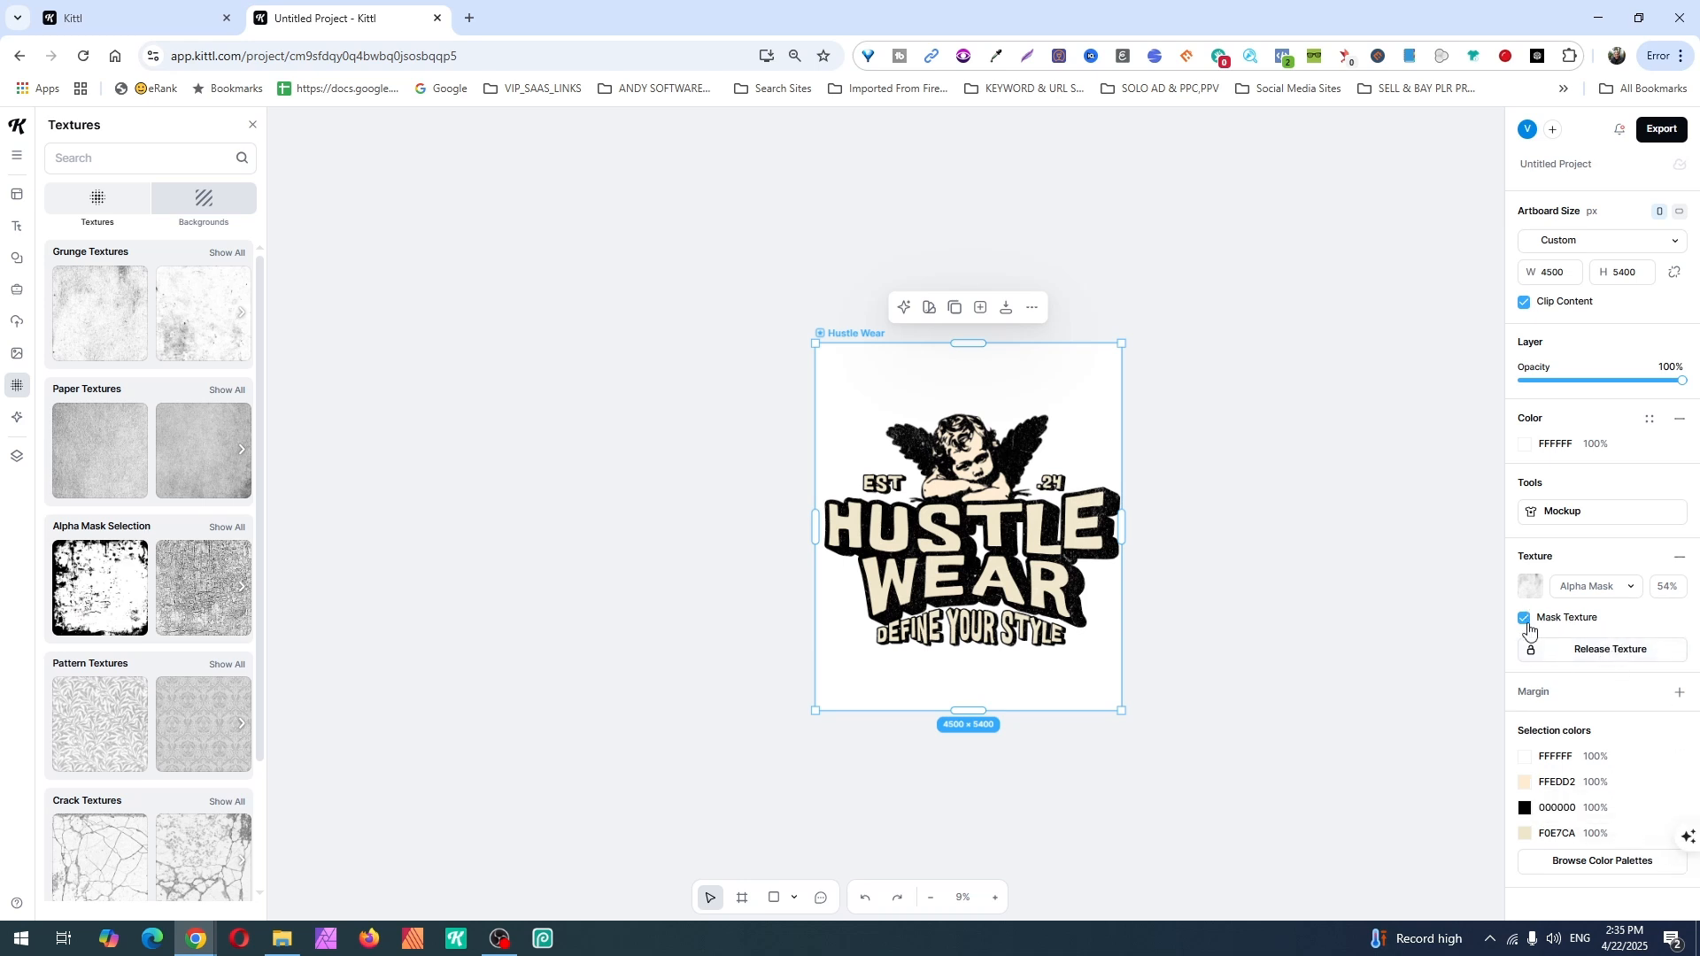
click(1626, 588)
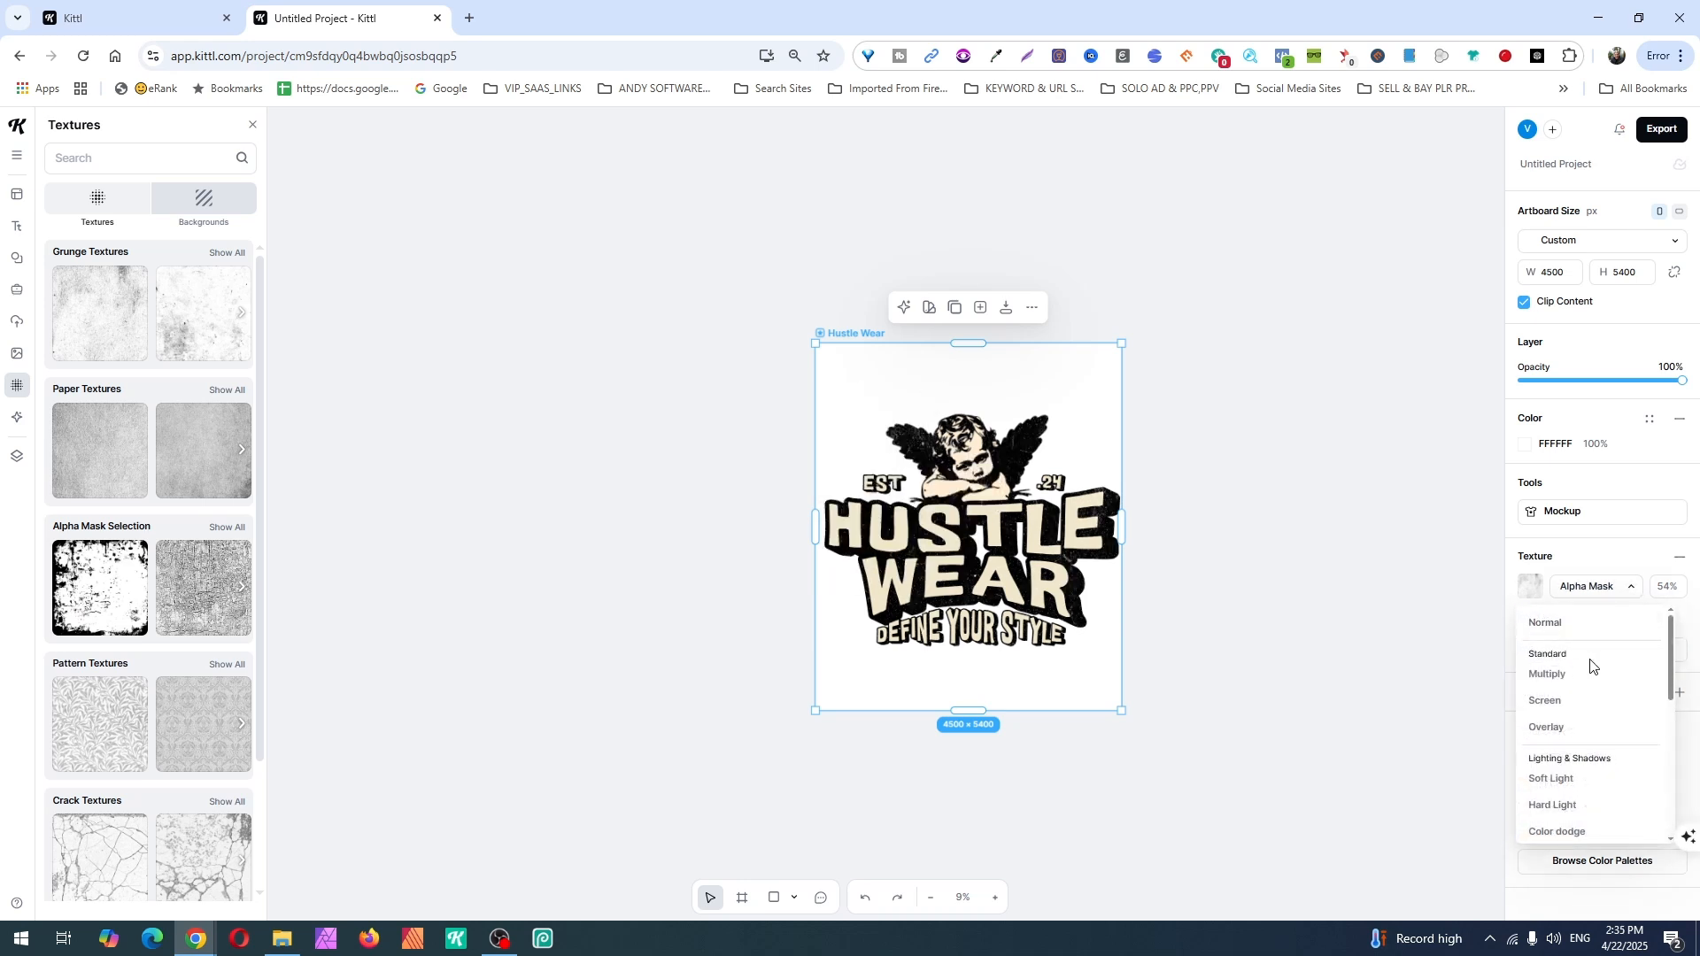
click(1581, 701)
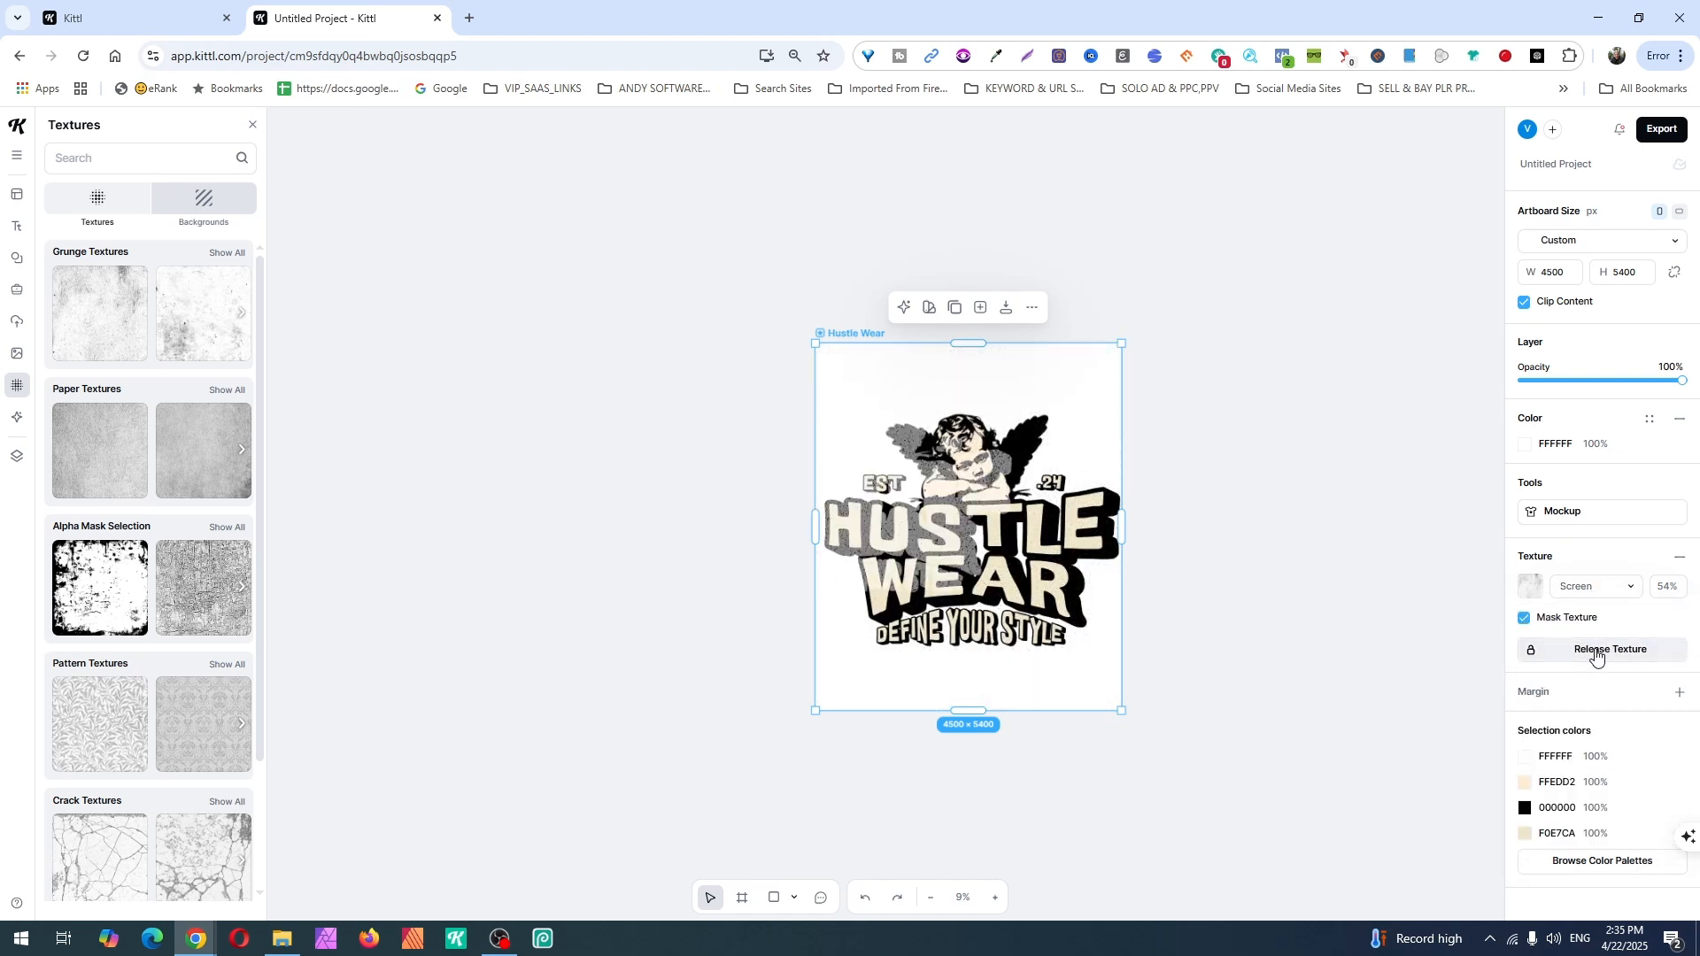
Release the grunge texture from the artboard and delete it from the canvas.
click(1582, 659)
drag(1068, 434, 1090, 375)
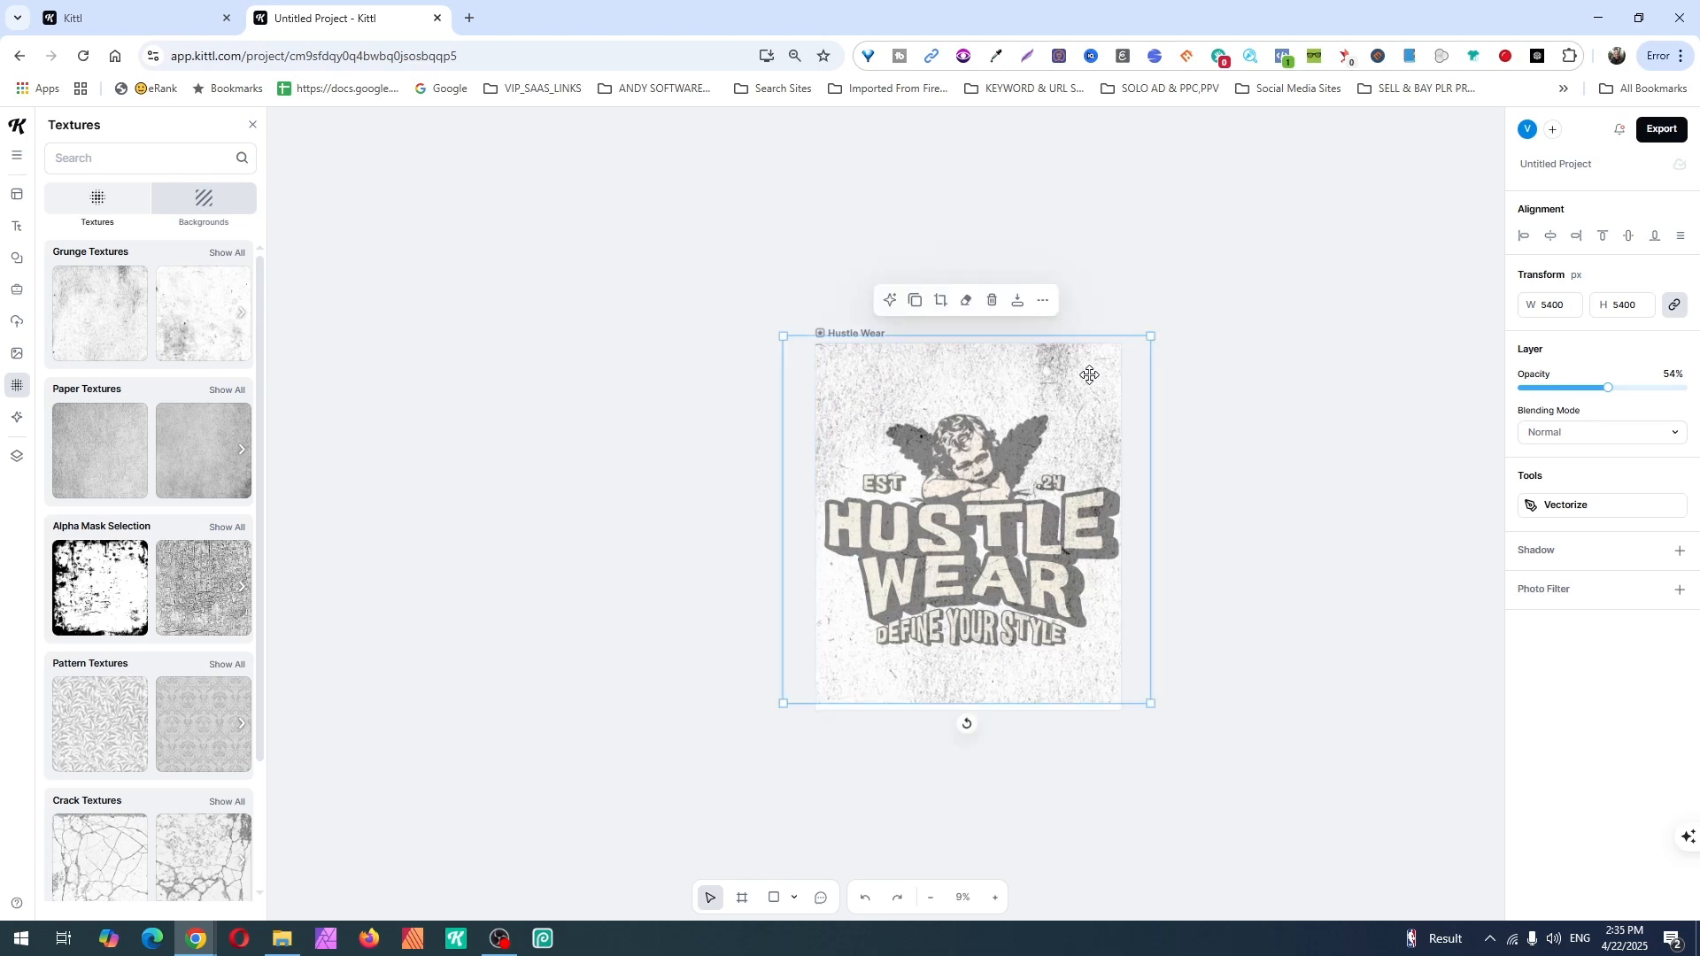
key(Delete)
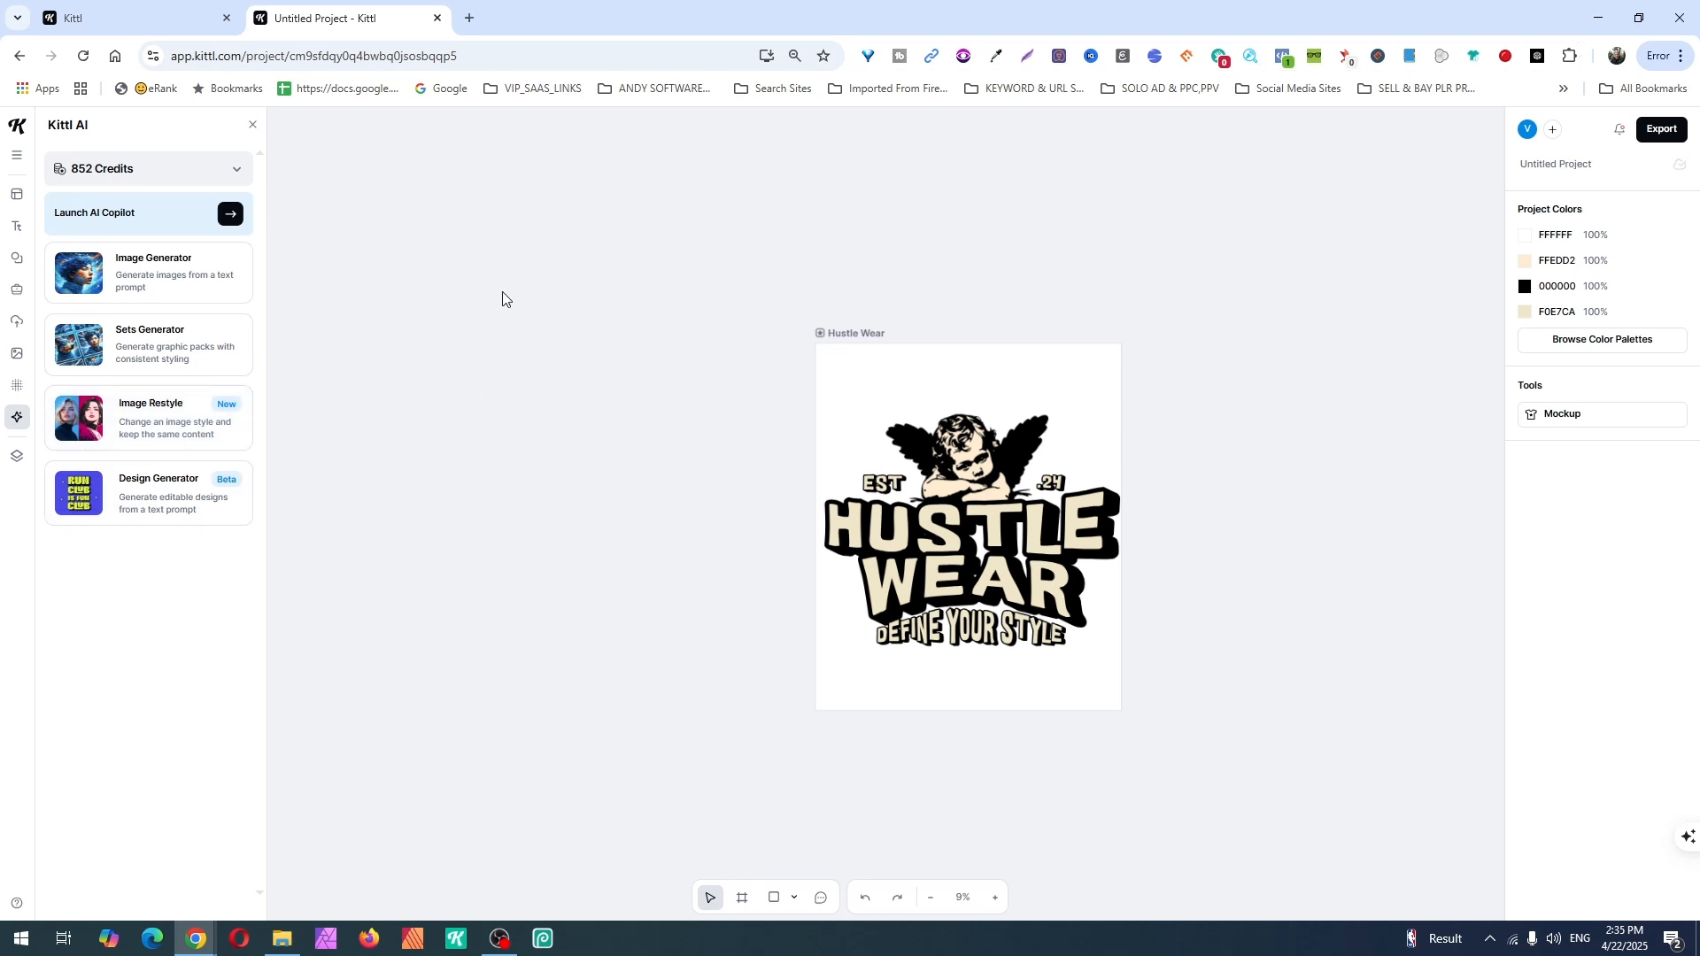
Turn on the canvas grid and examine how it overlays the Hustle Wear artwork.
click(16, 157)
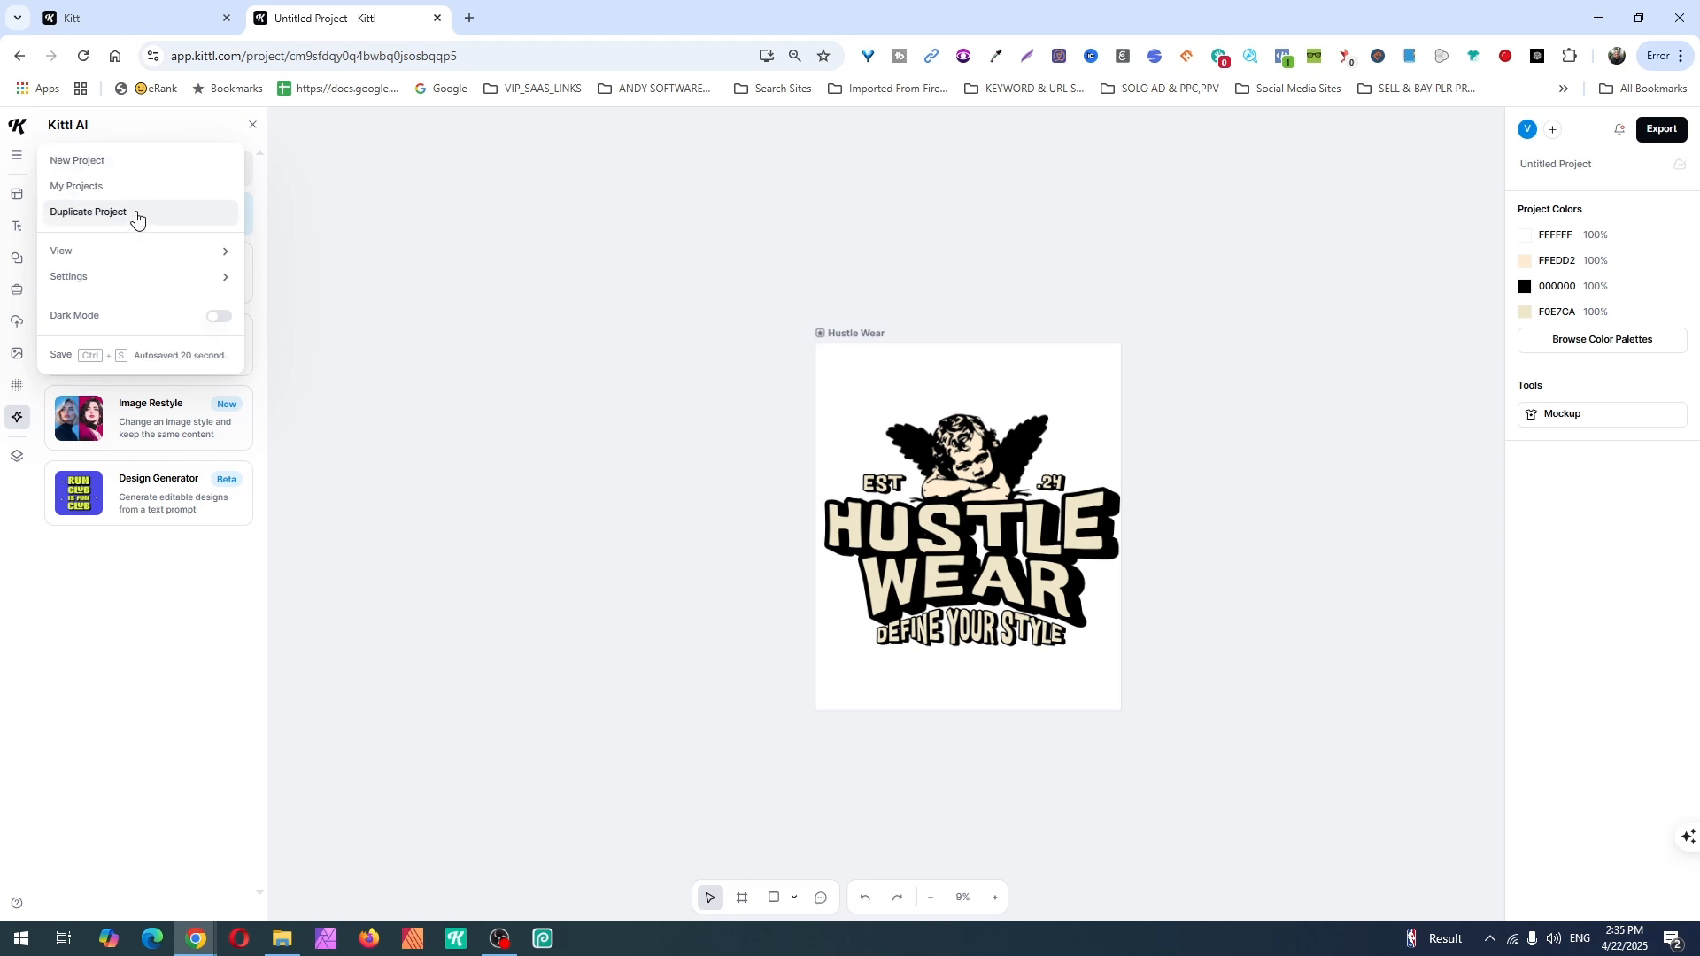
mouse_move(165, 257)
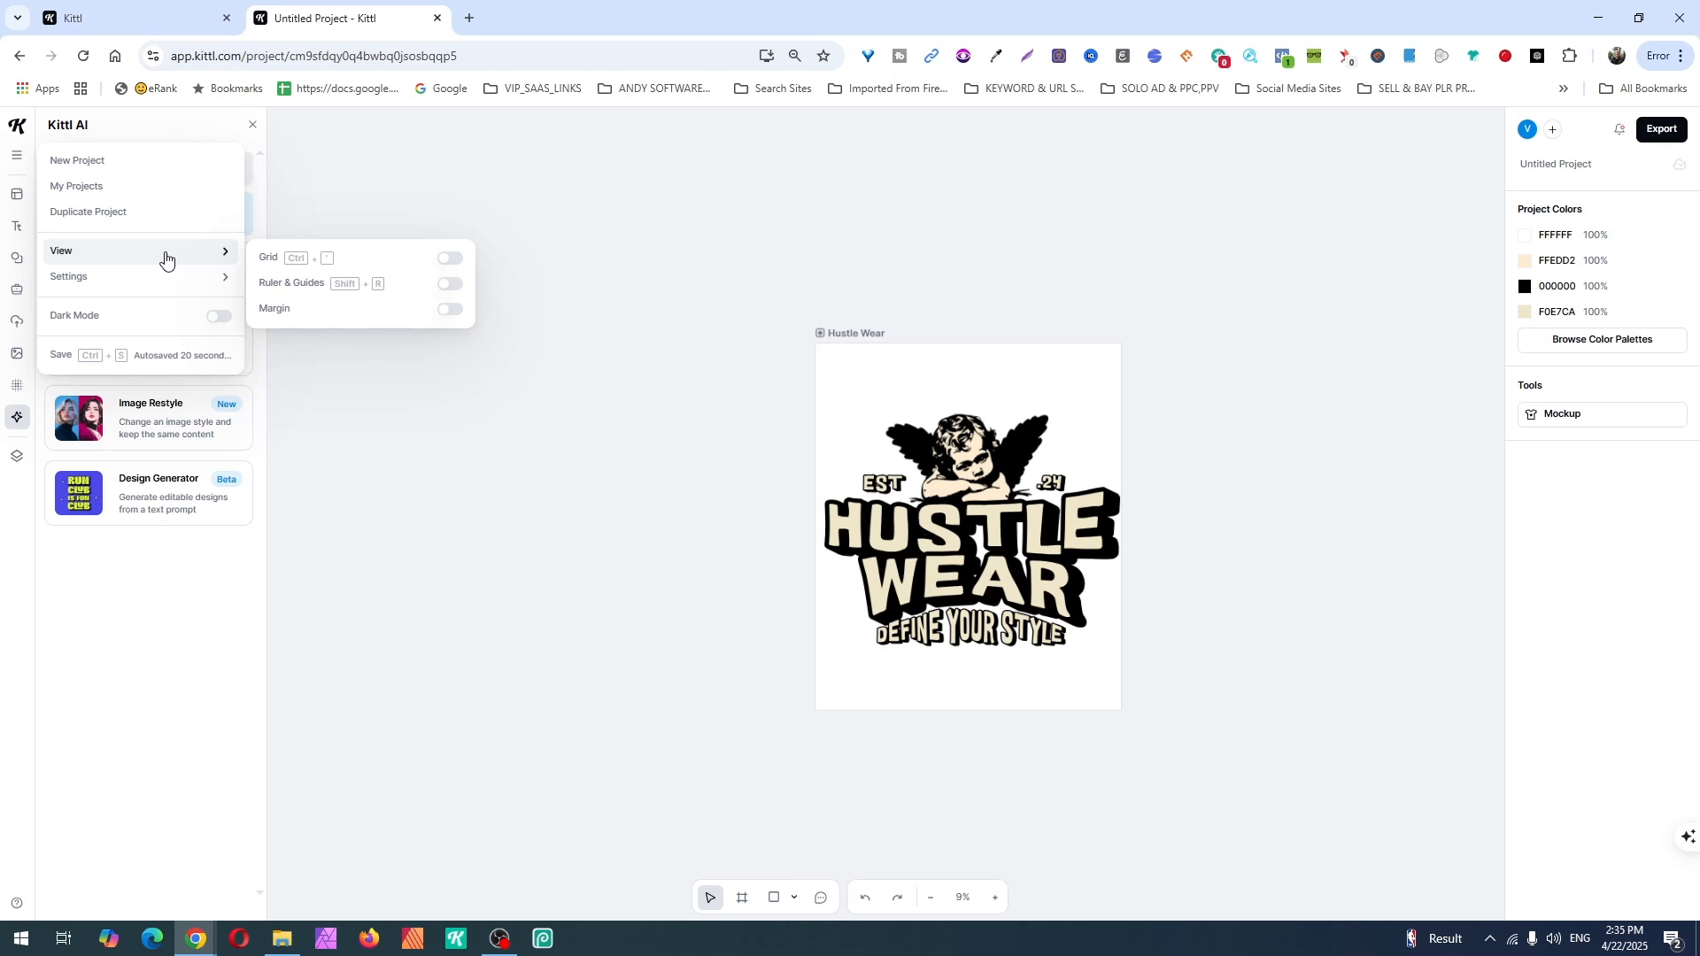
click(451, 260)
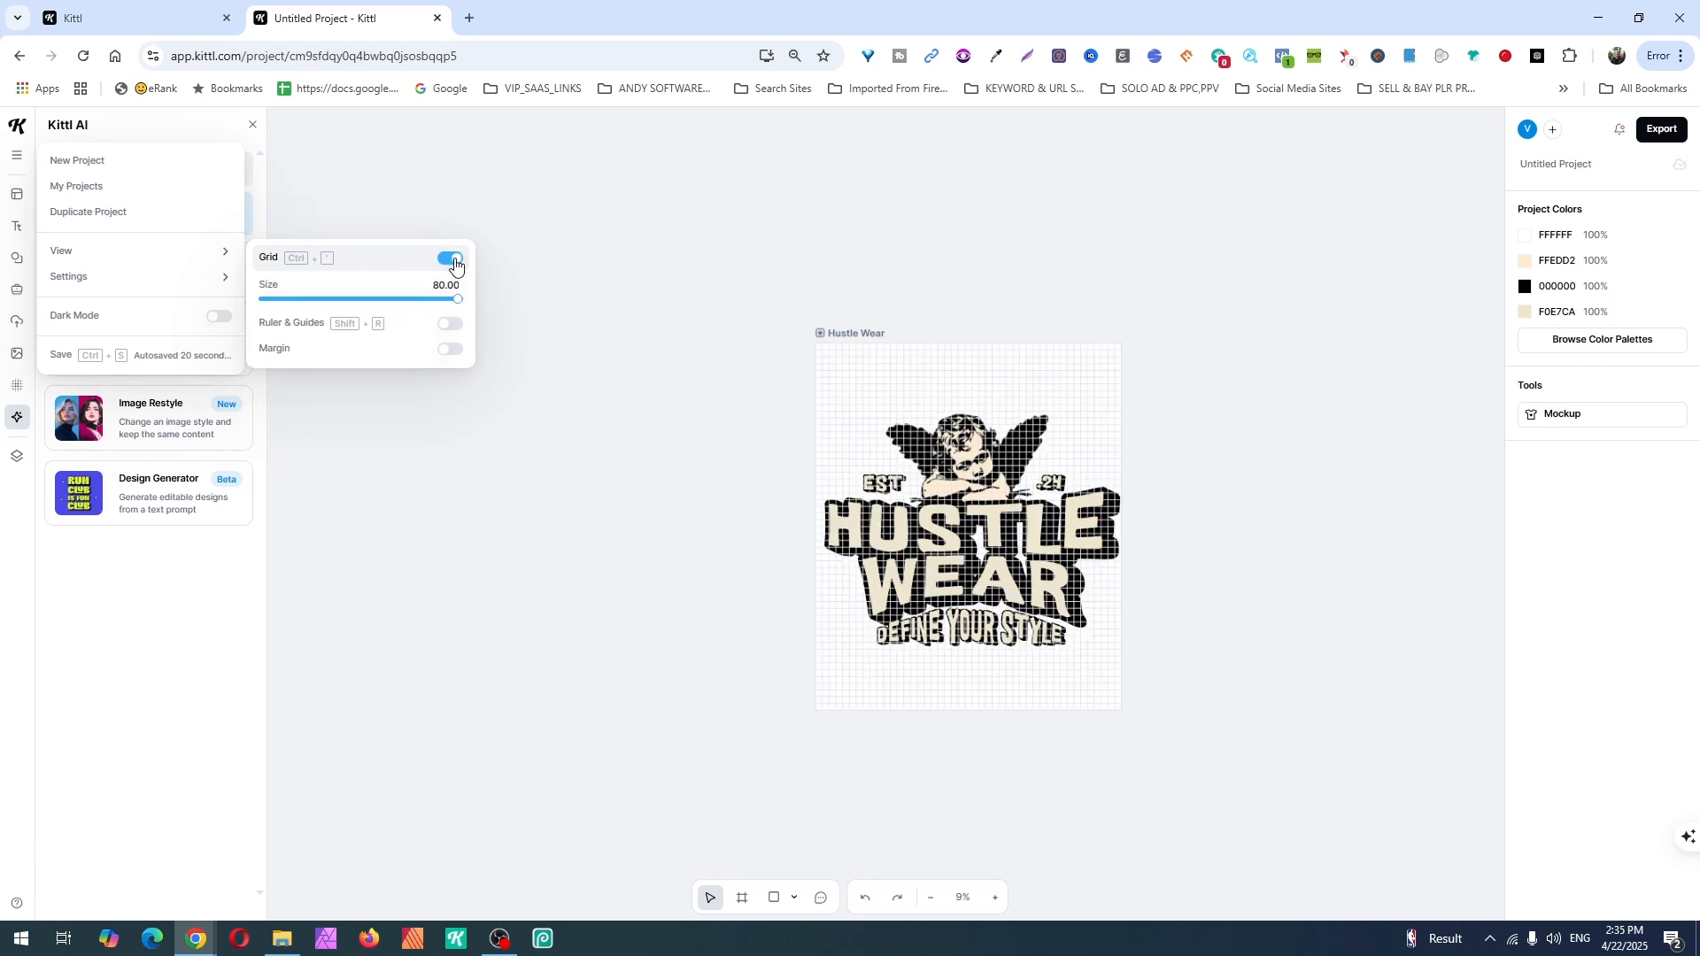
click(645, 223)
click(853, 333)
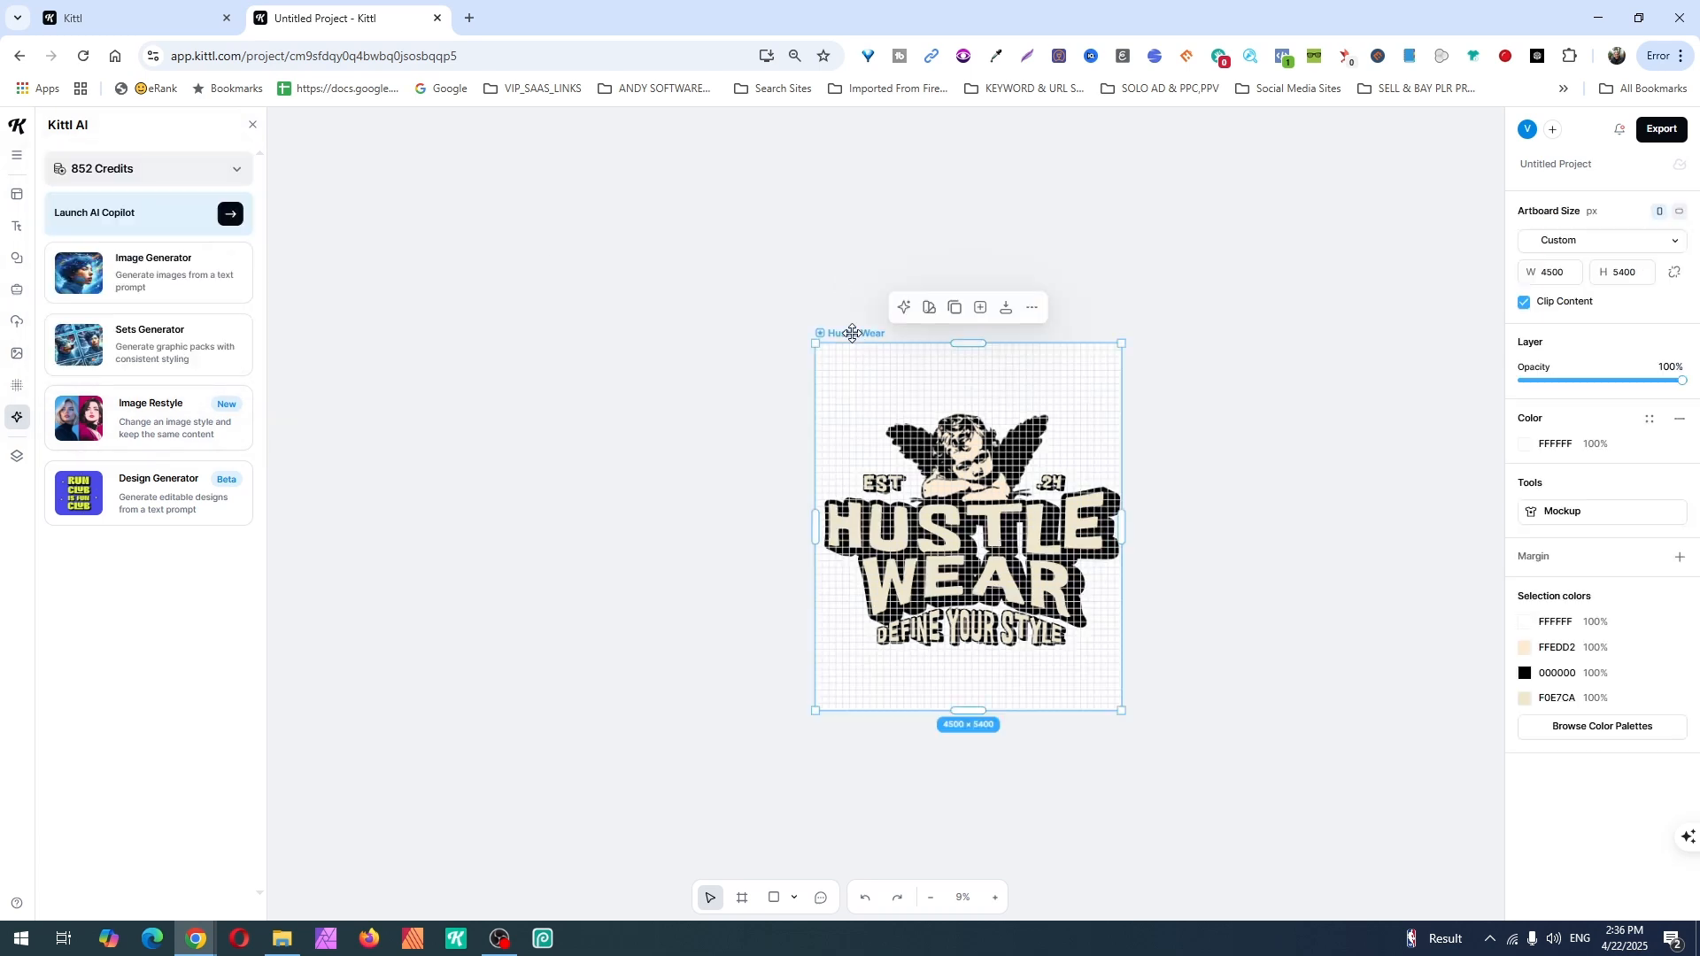
scroll(853, 333, up, 4)
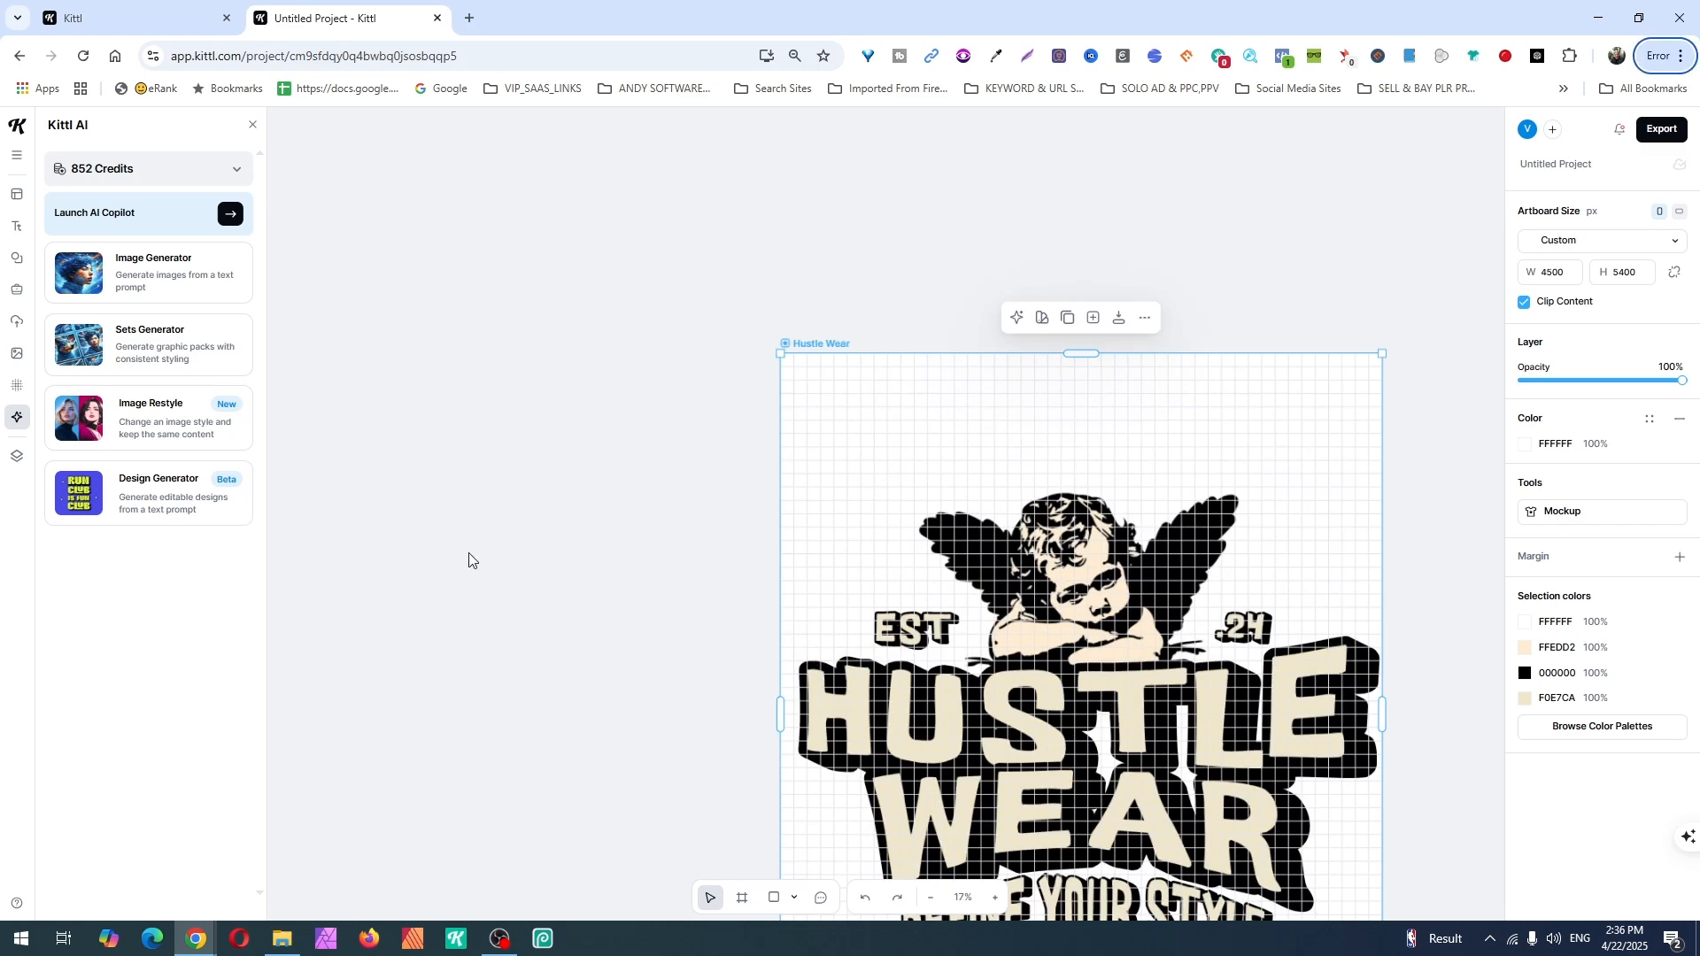
click(507, 452)
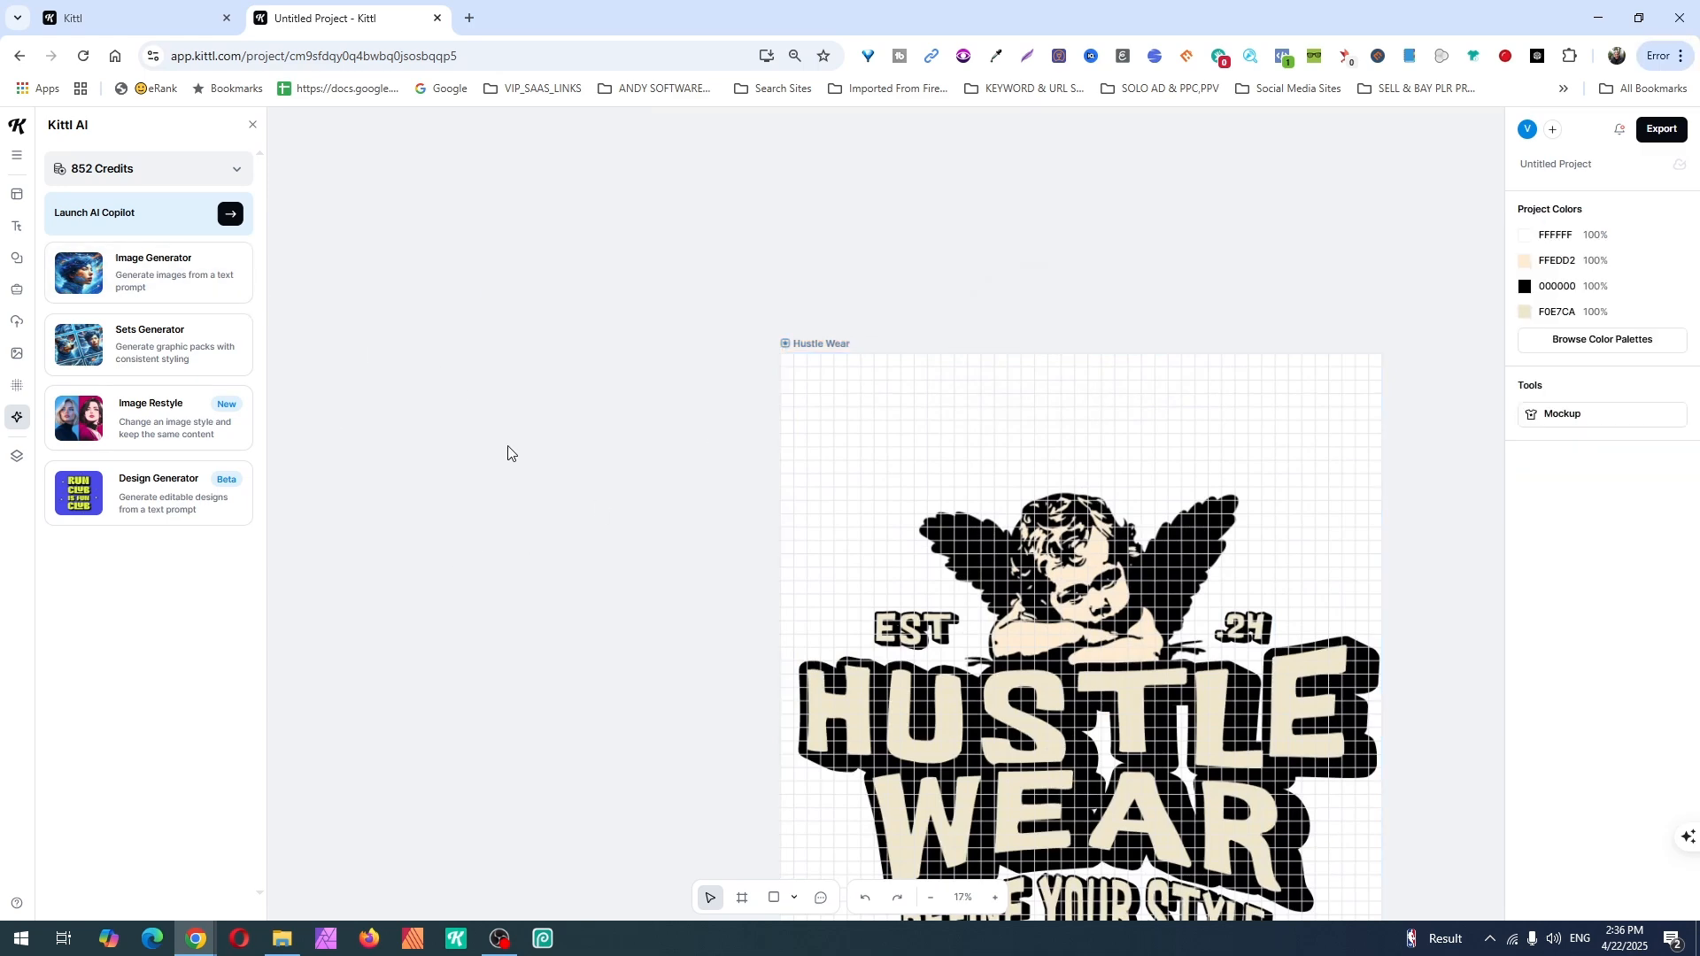
drag(501, 445, 285, 262)
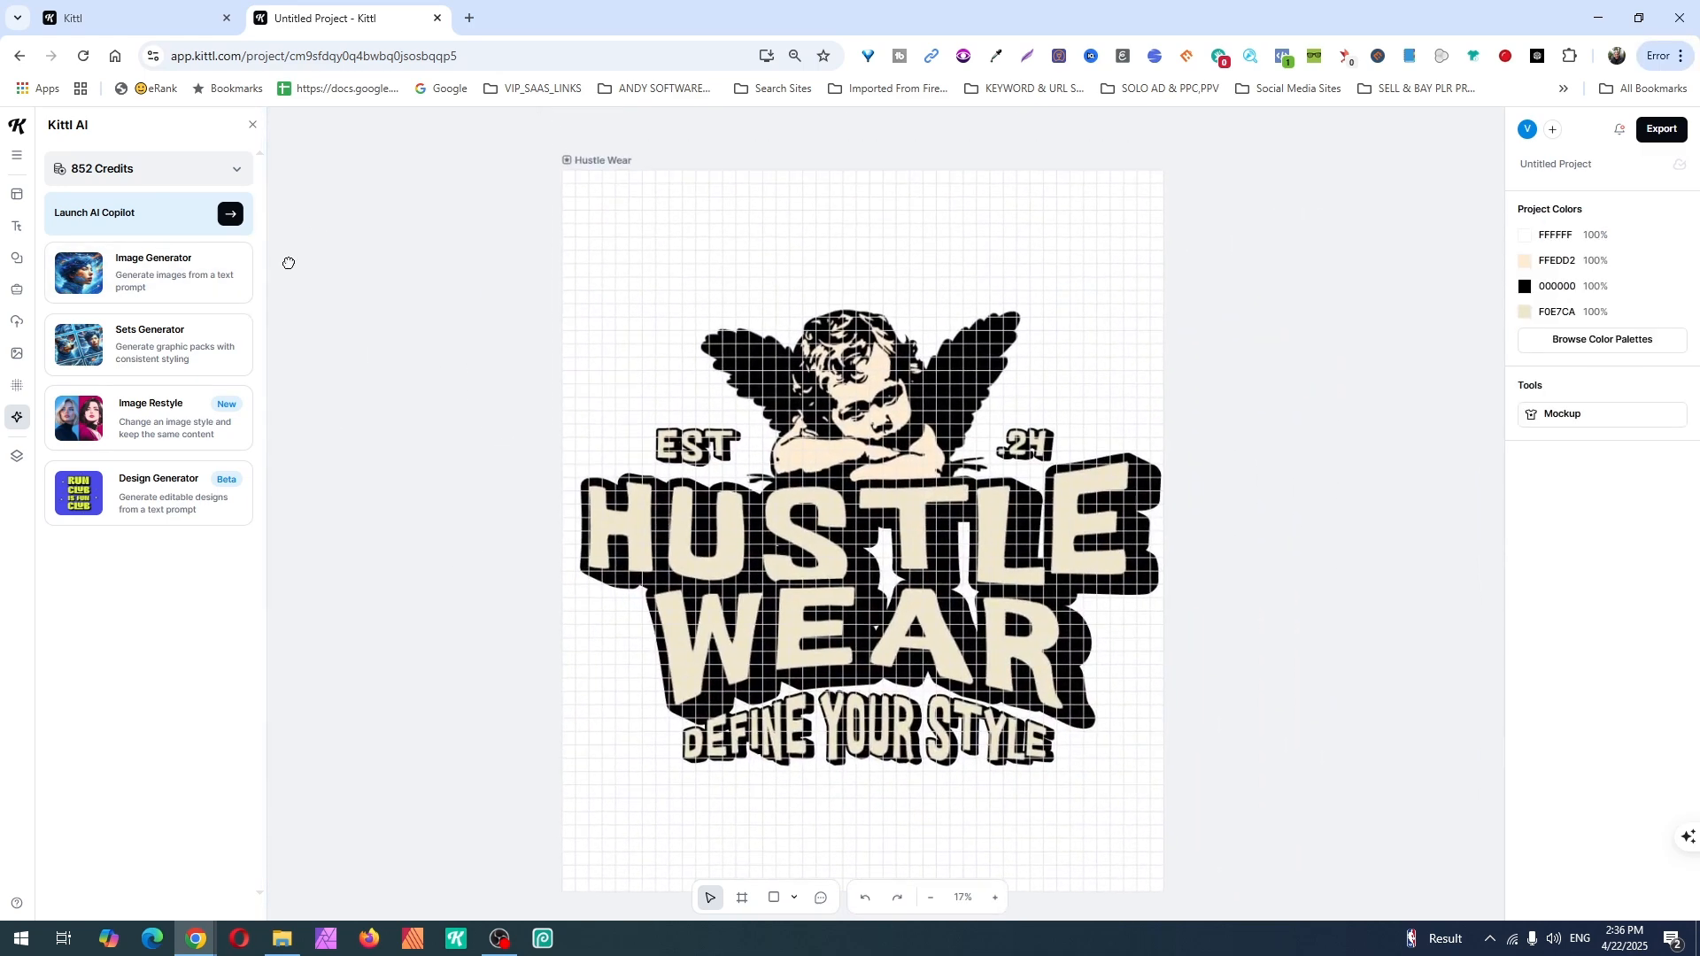
Turn the canvas grid off.
click(12, 165)
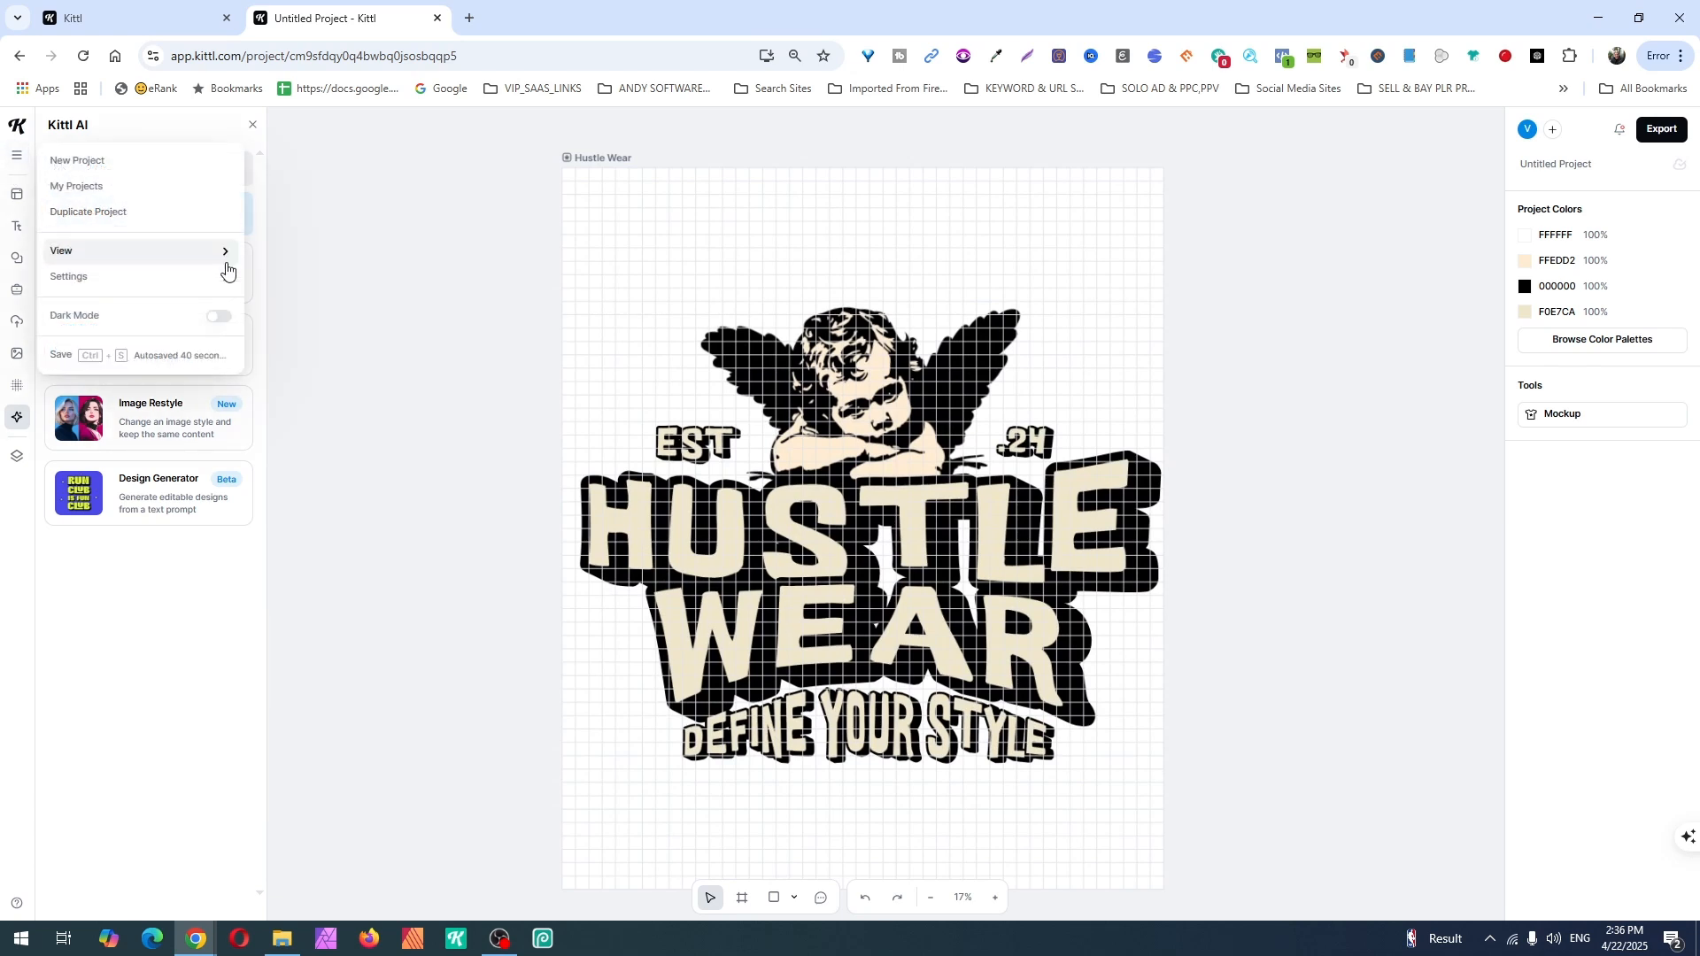
mouse_move(234, 251)
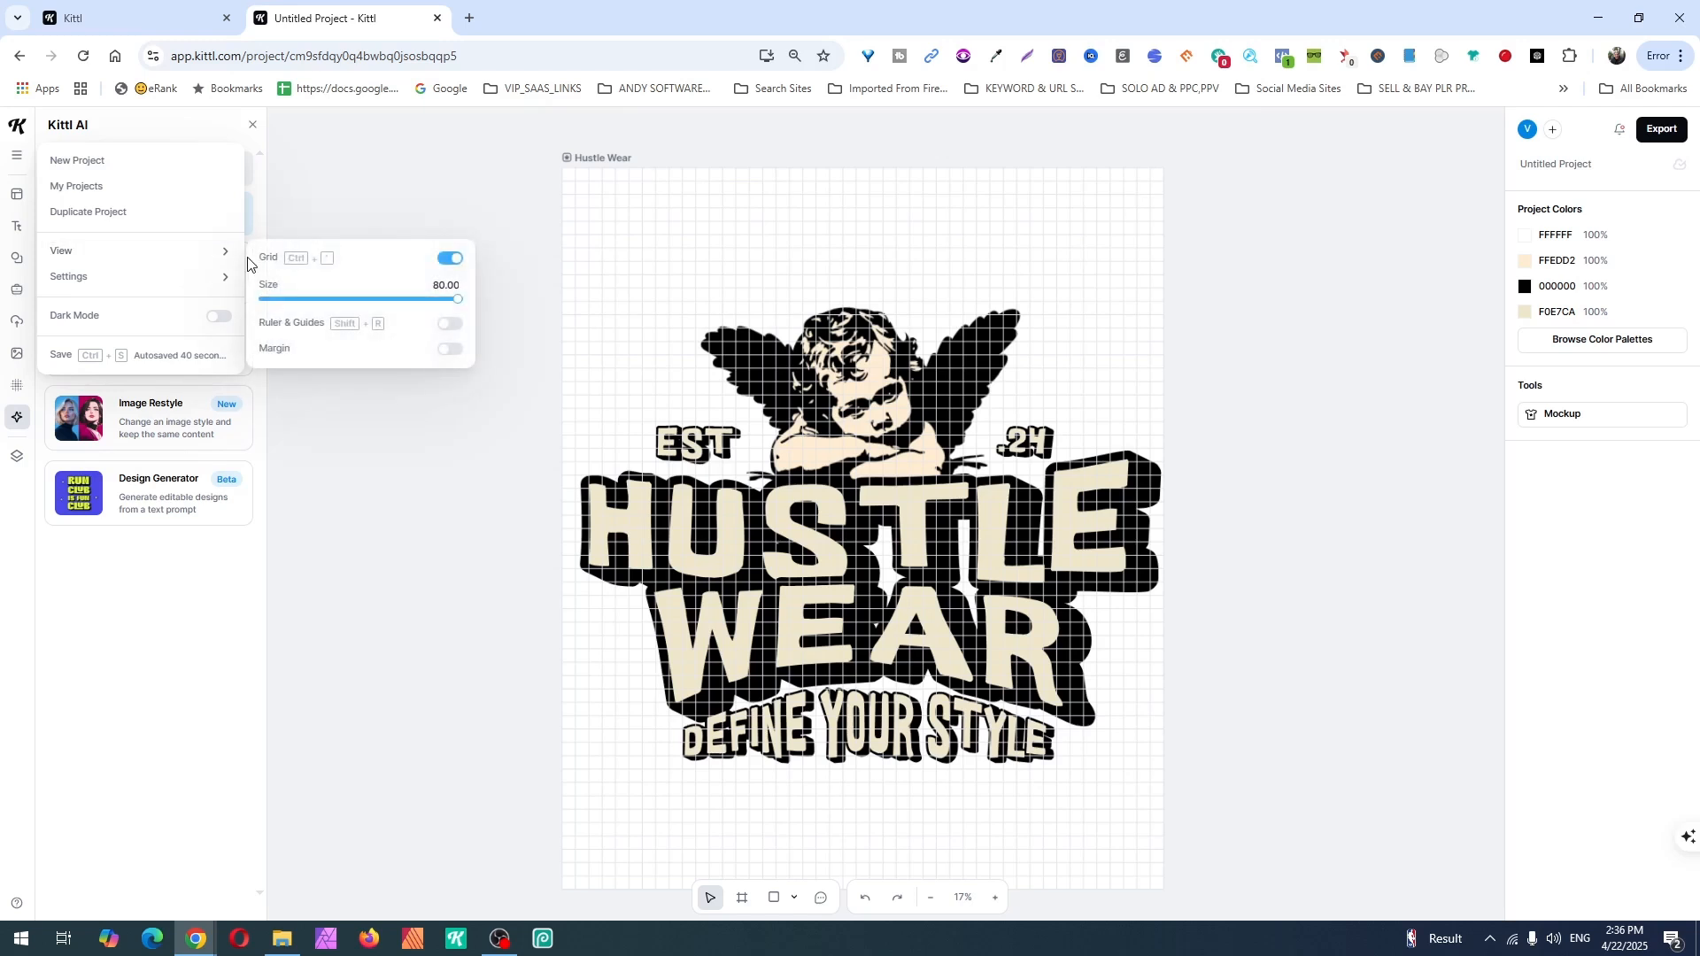
click(441, 262)
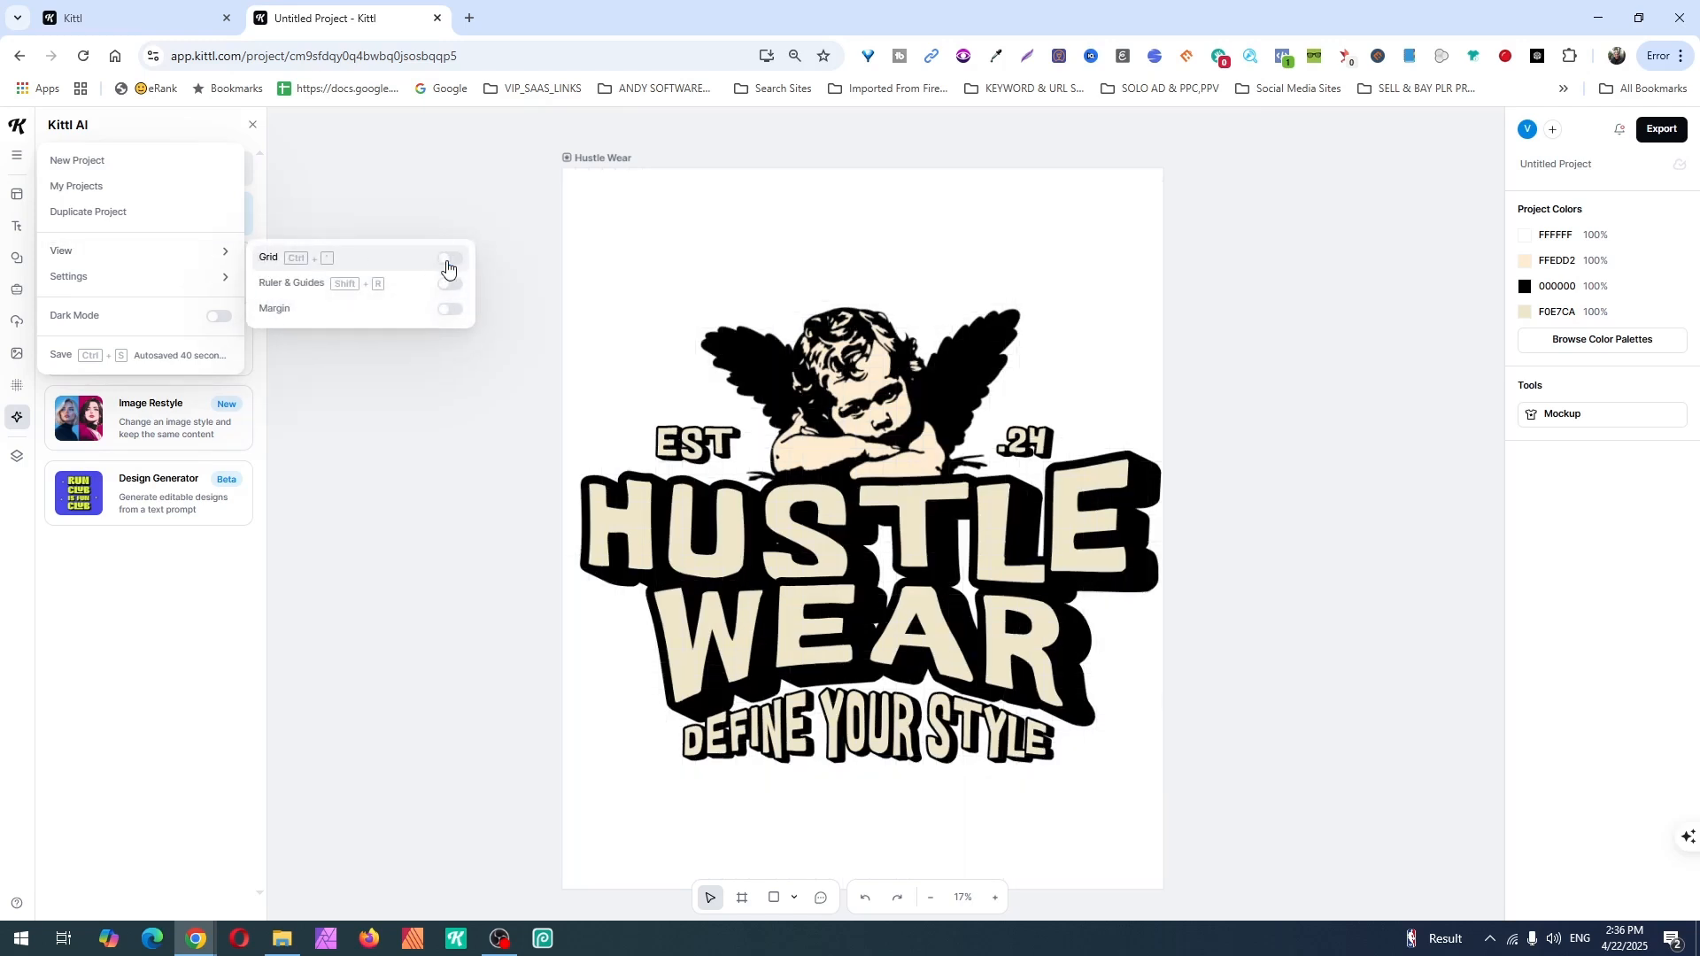
Show rulers and guides, and place a vertical guide on the artboard's left edge and a horizontal guide above the artboard.
click(452, 284)
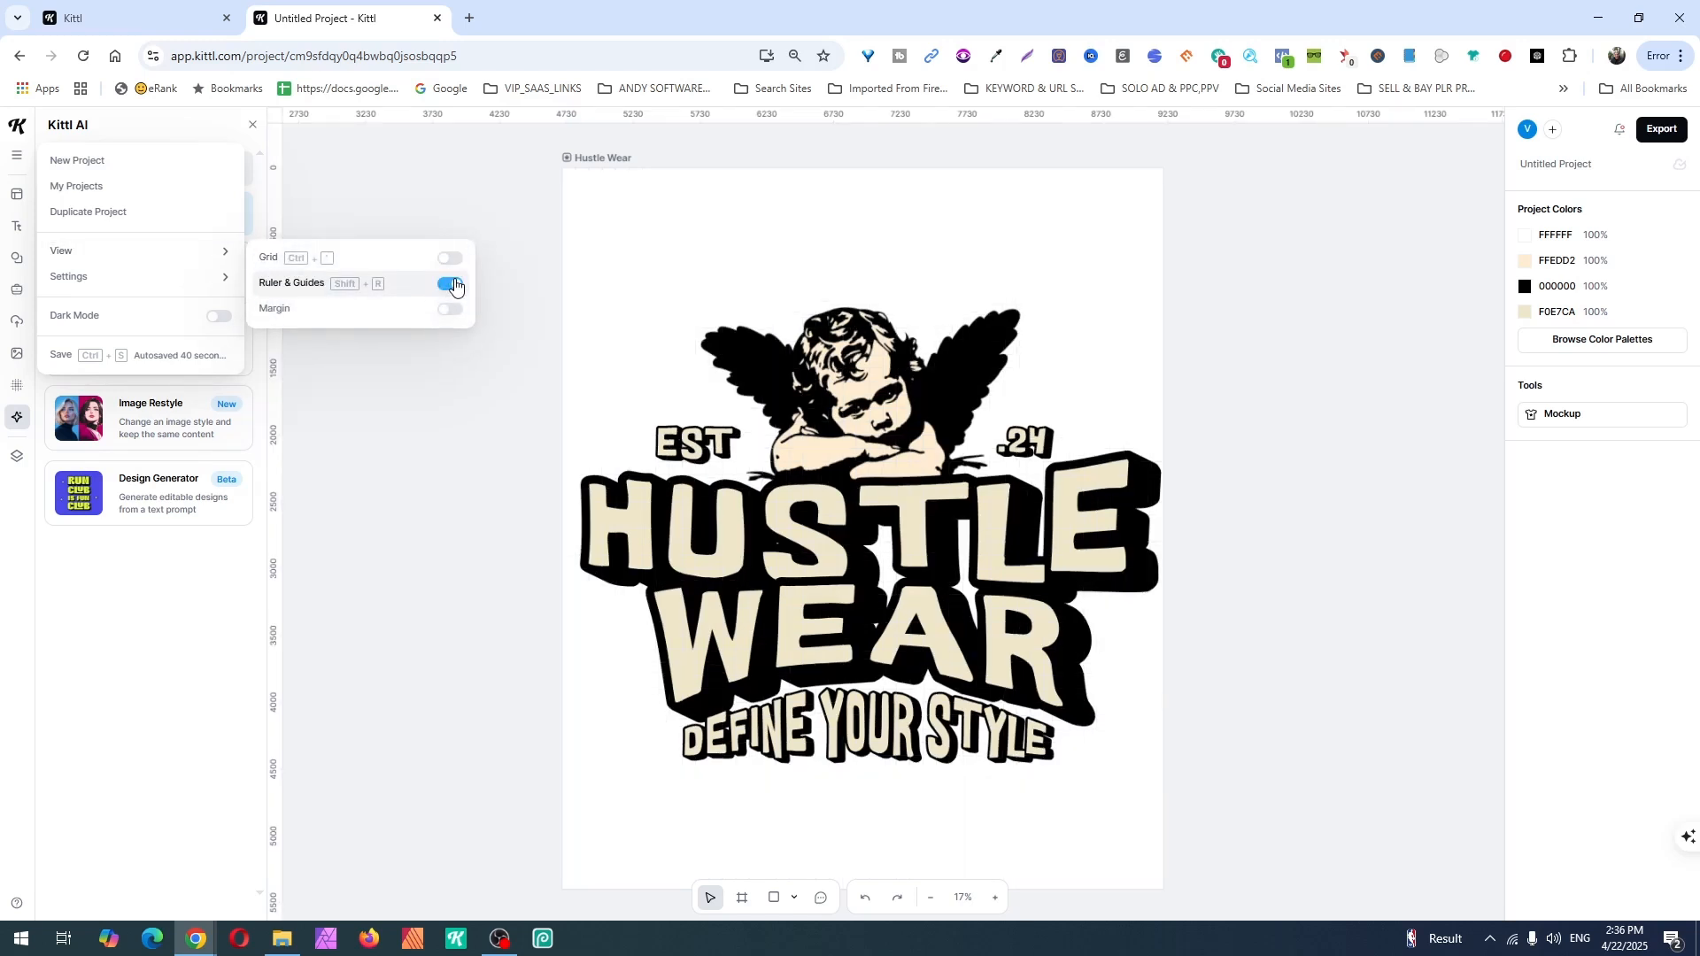
drag(277, 389, 563, 379)
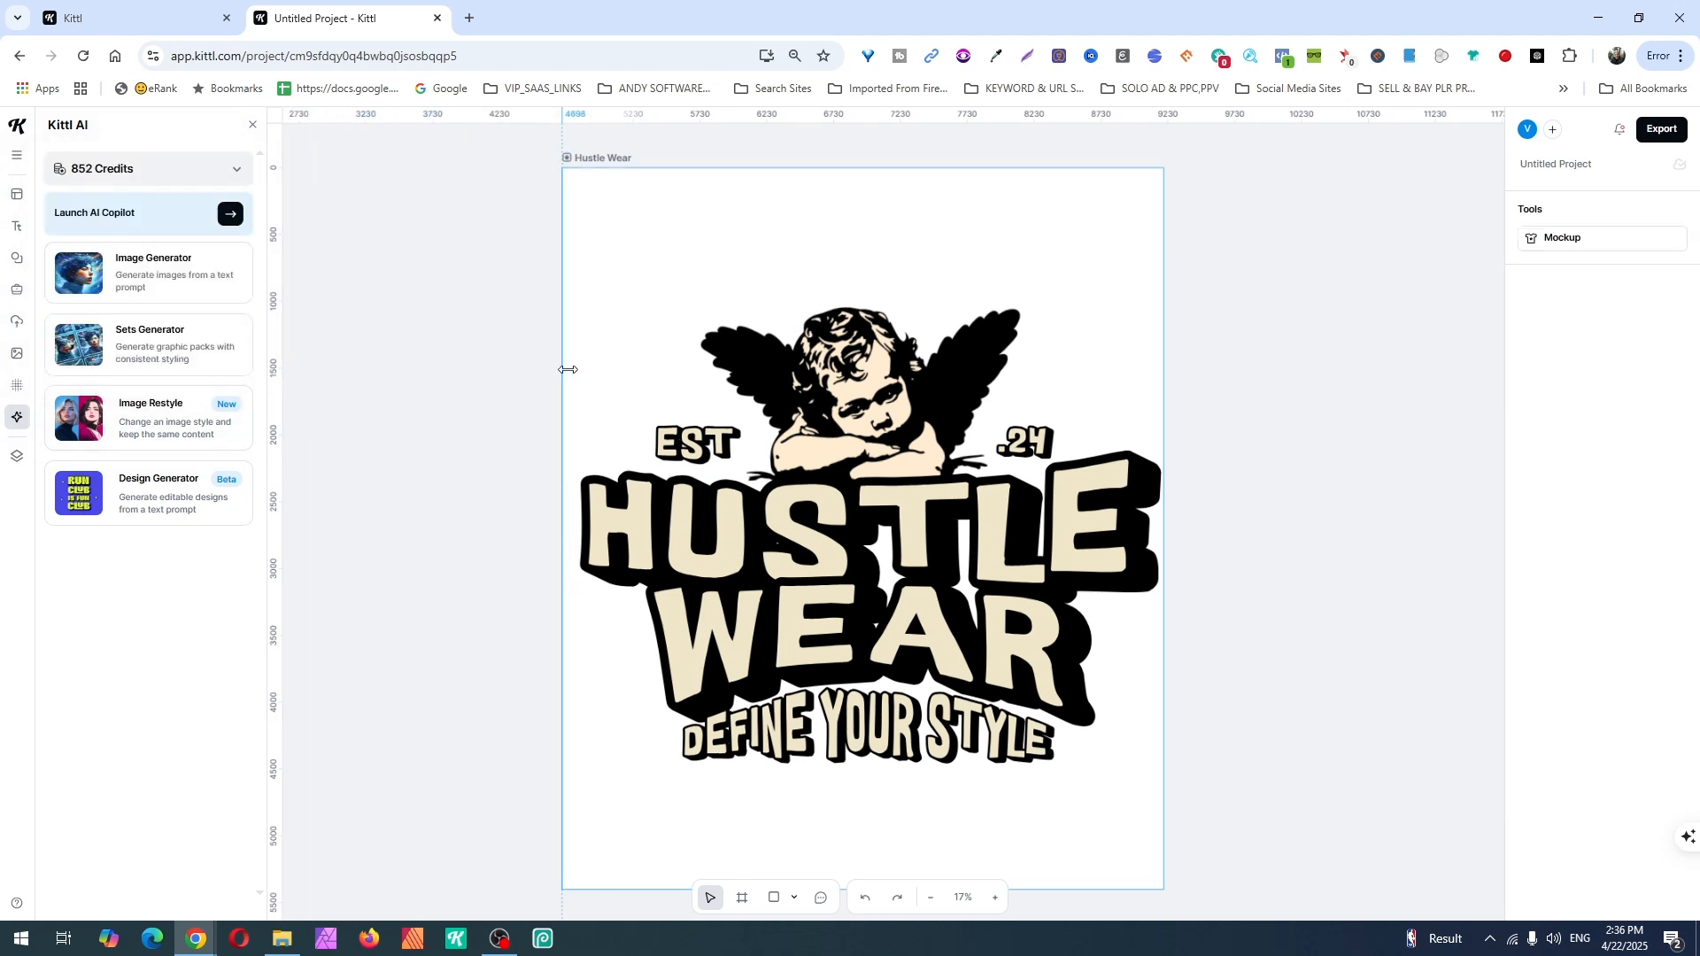
mouse_move(618, 136)
mouse_down()
mouse_move(596, 265)
mouse_move(611, 135)
mouse_up()
Hide the rulers and guides.
click(17, 155)
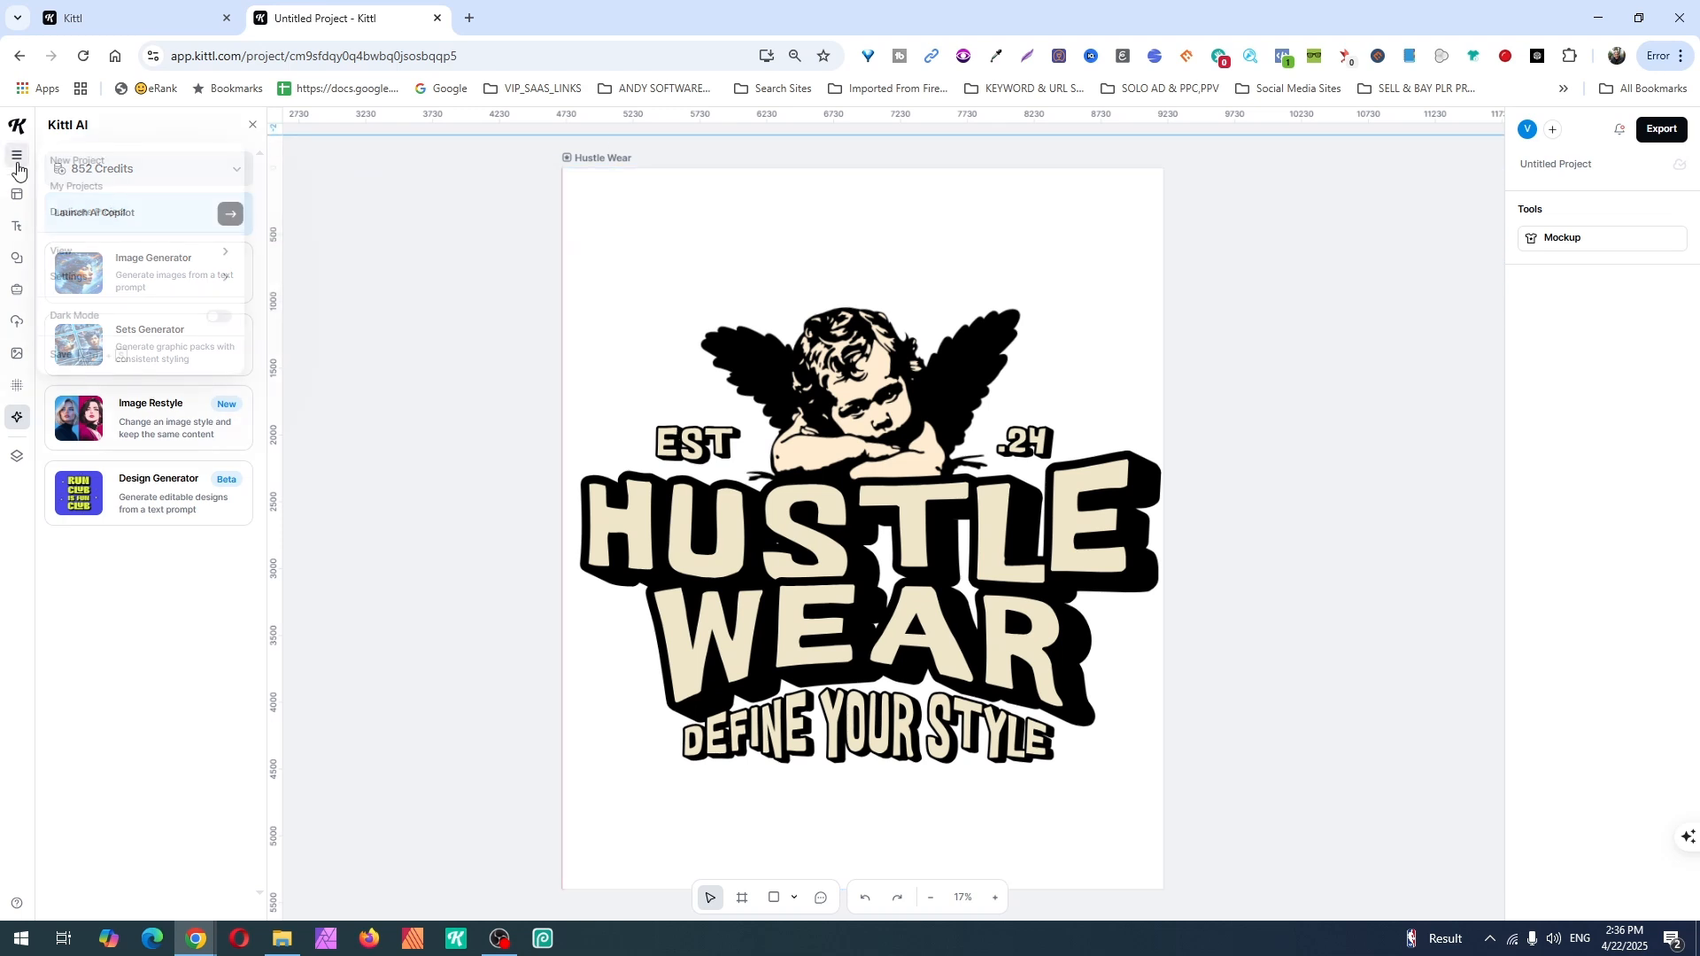
mouse_move(152, 250)
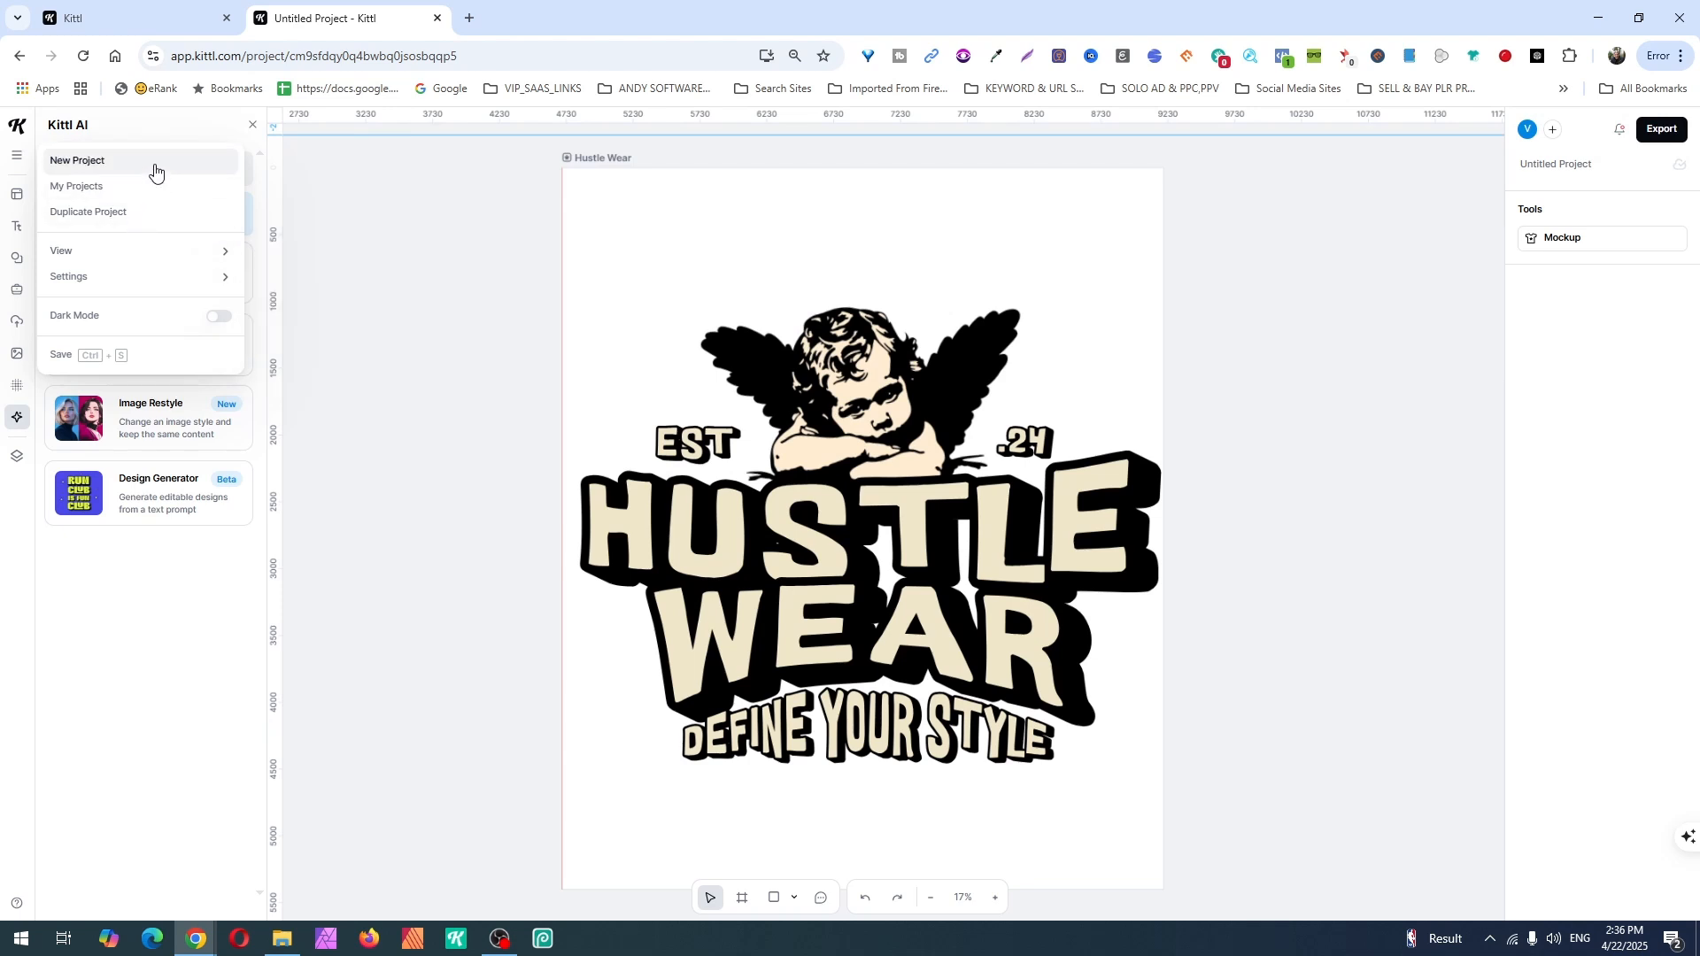
click(449, 285)
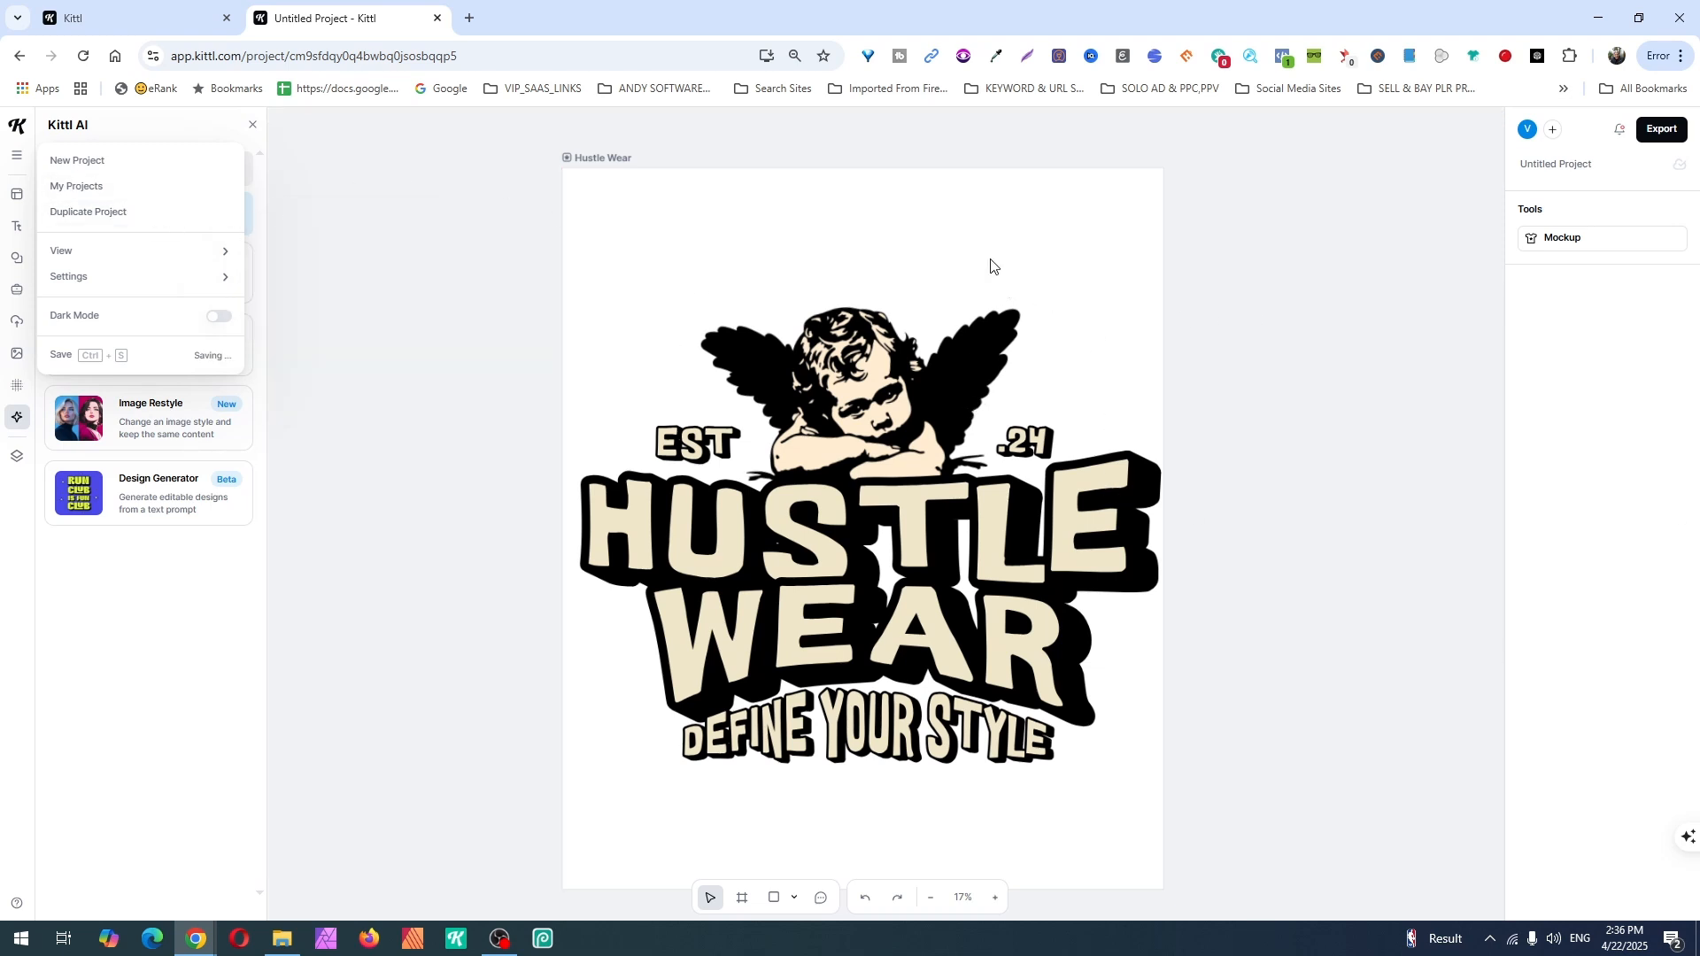
Add a margin to the Hustle Wear artboard and unlink its four side values.
click(579, 158)
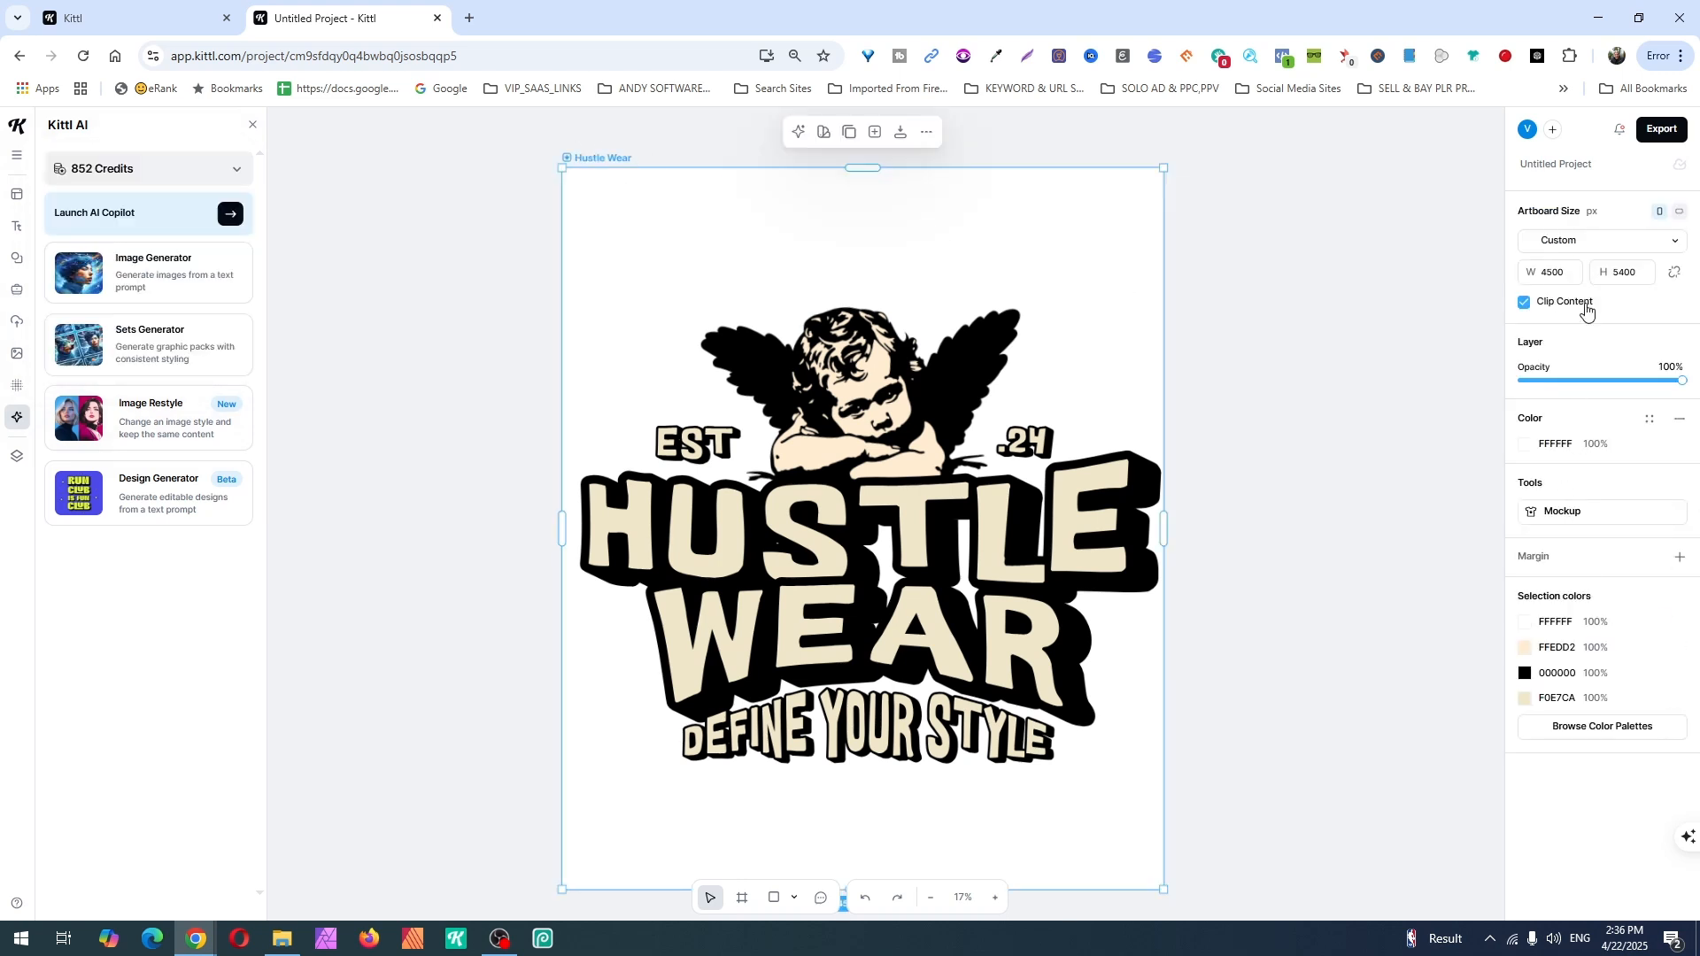
click(1680, 558)
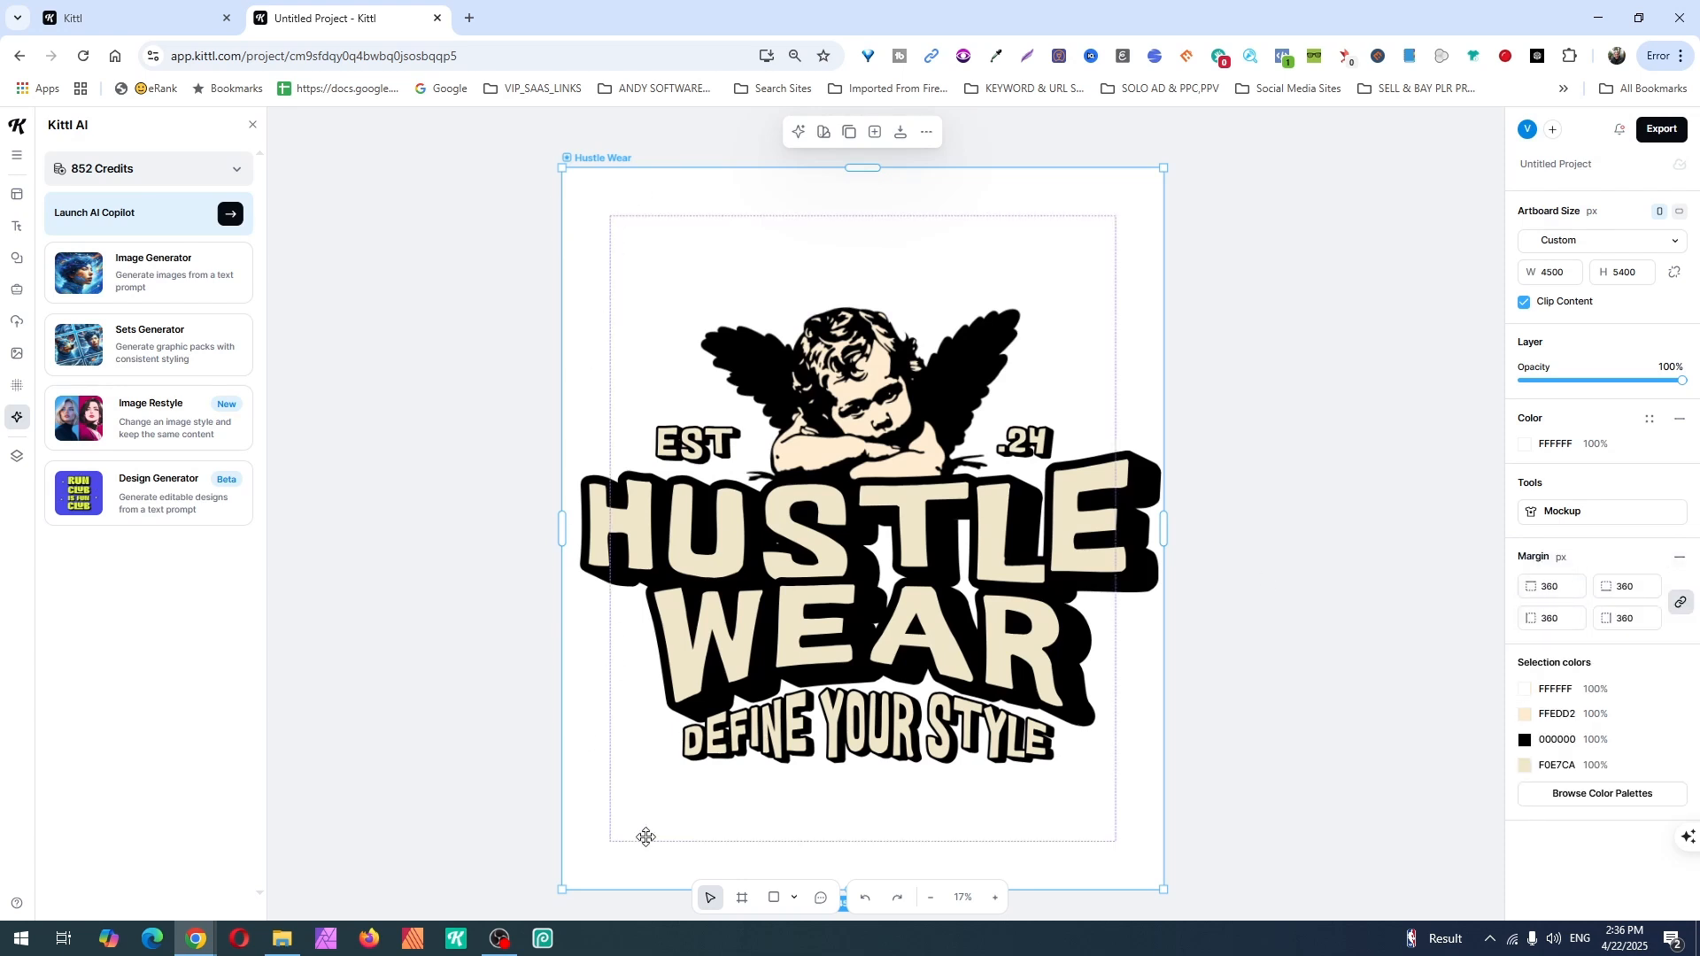
click(1547, 586)
click(1684, 604)
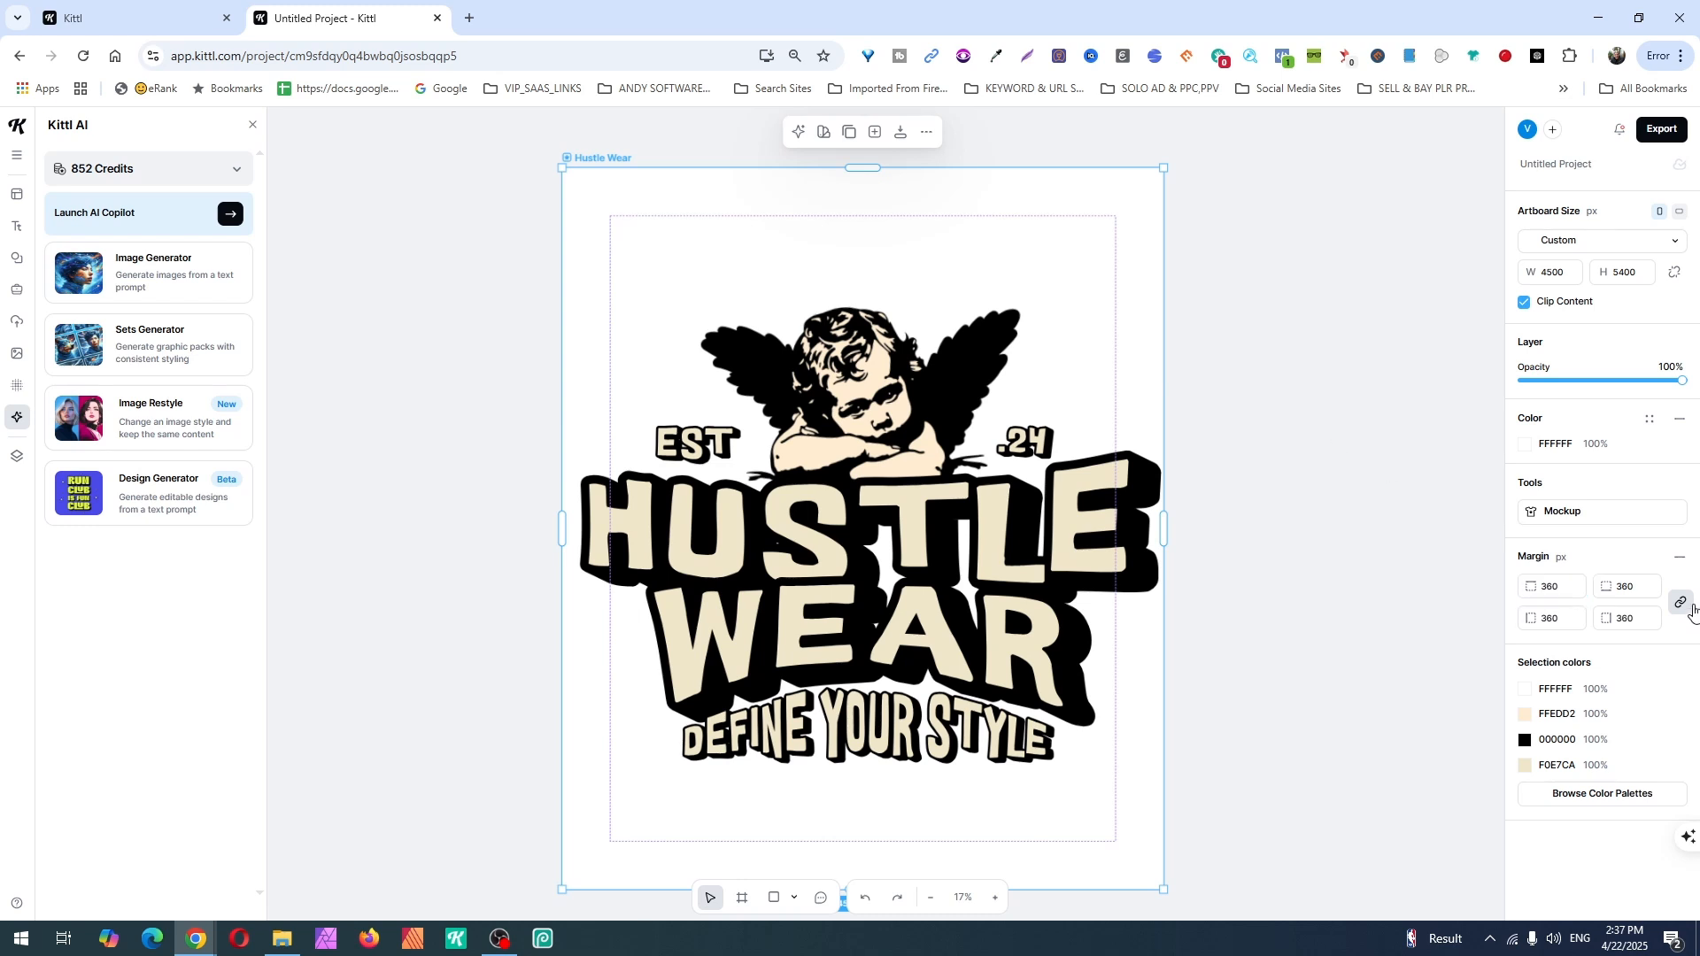
Set the artboard's top, bottom and left margins to 120 px, and try to set the right margin to 120 px as well.
double_click(1561, 582)
text(120)
double_click(1630, 585)
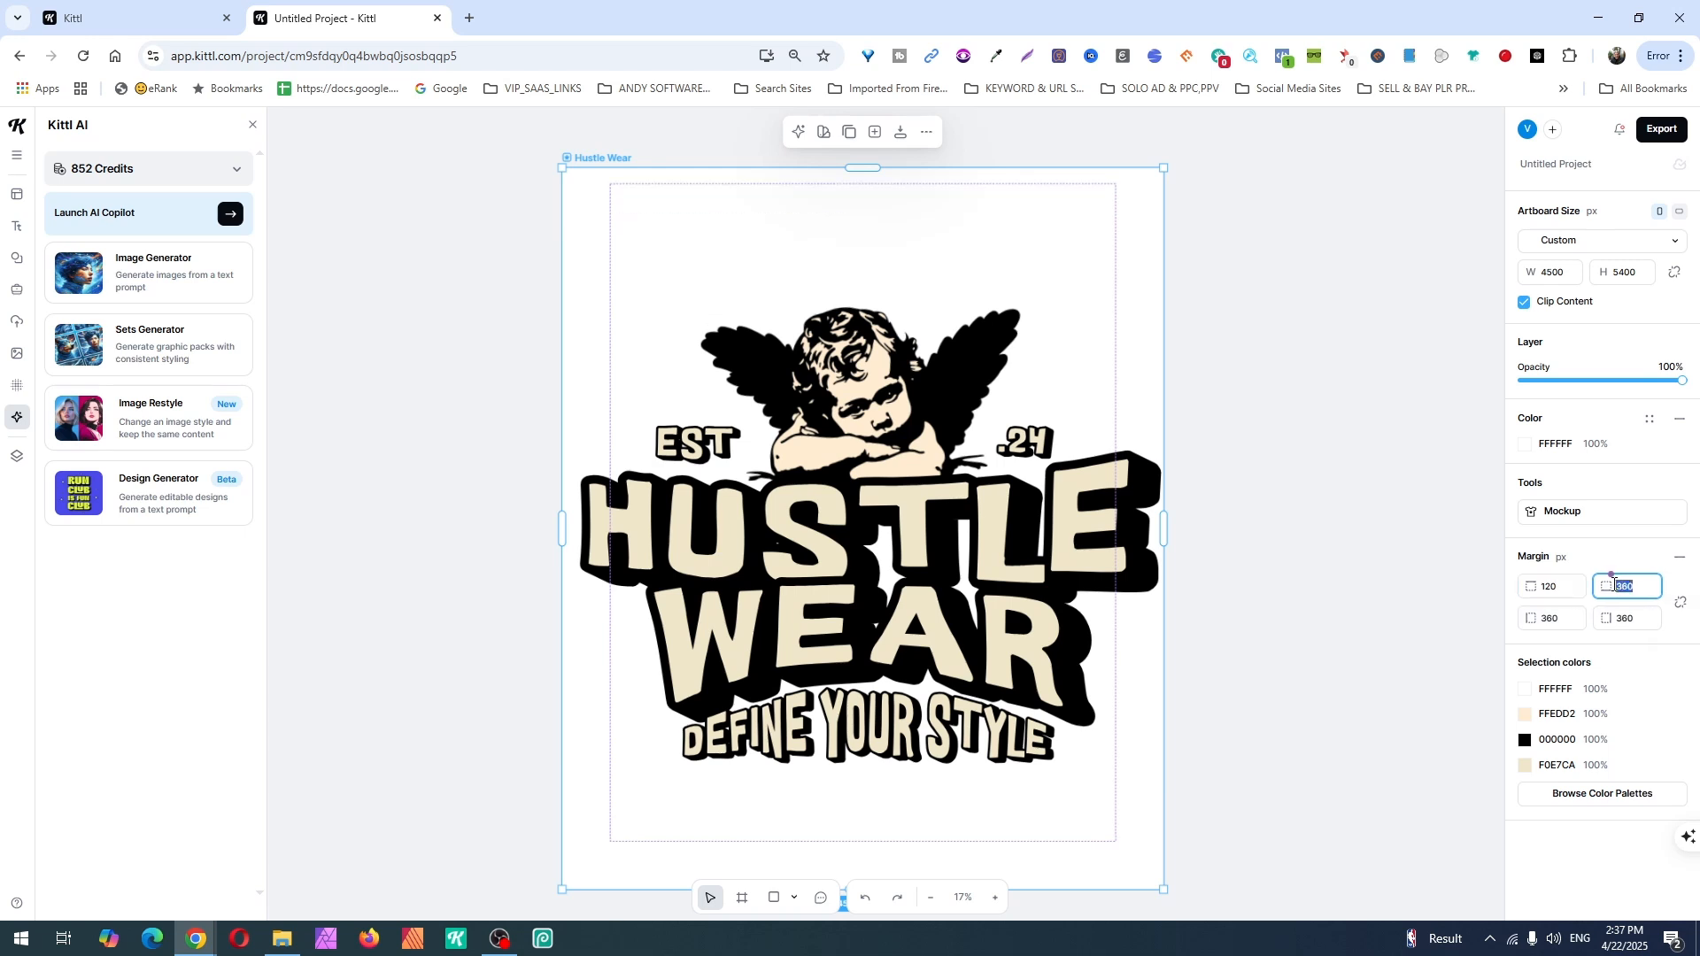
text(120)
double_click(1551, 617)
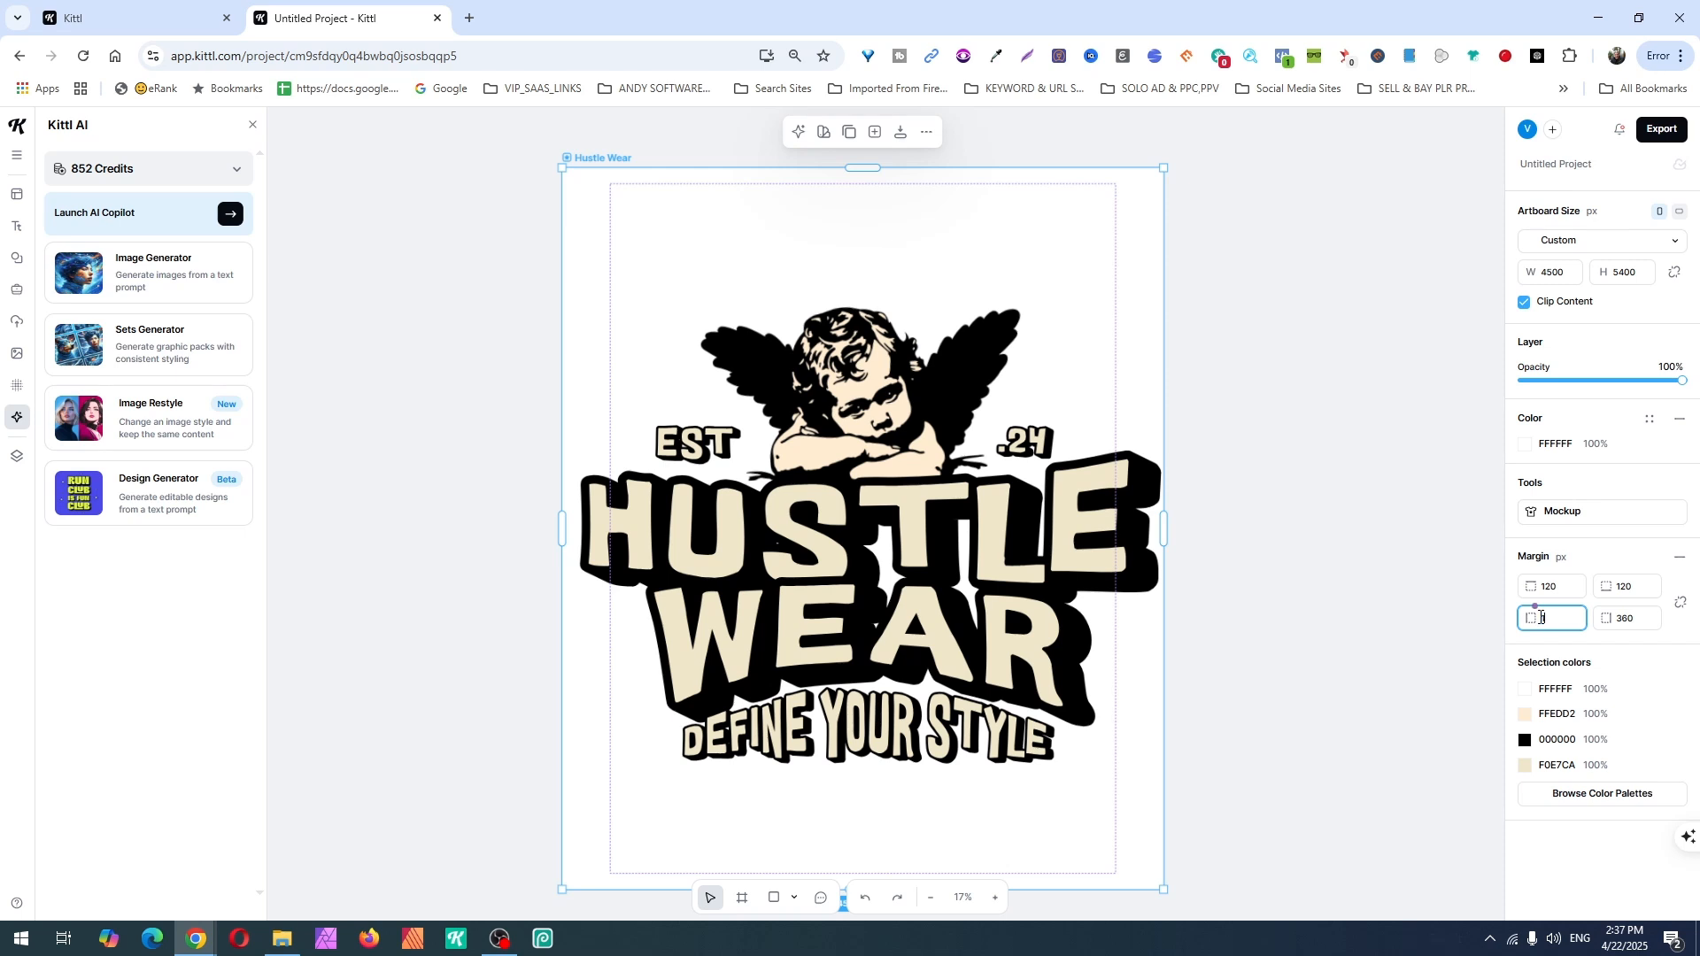
double_click(1628, 618)
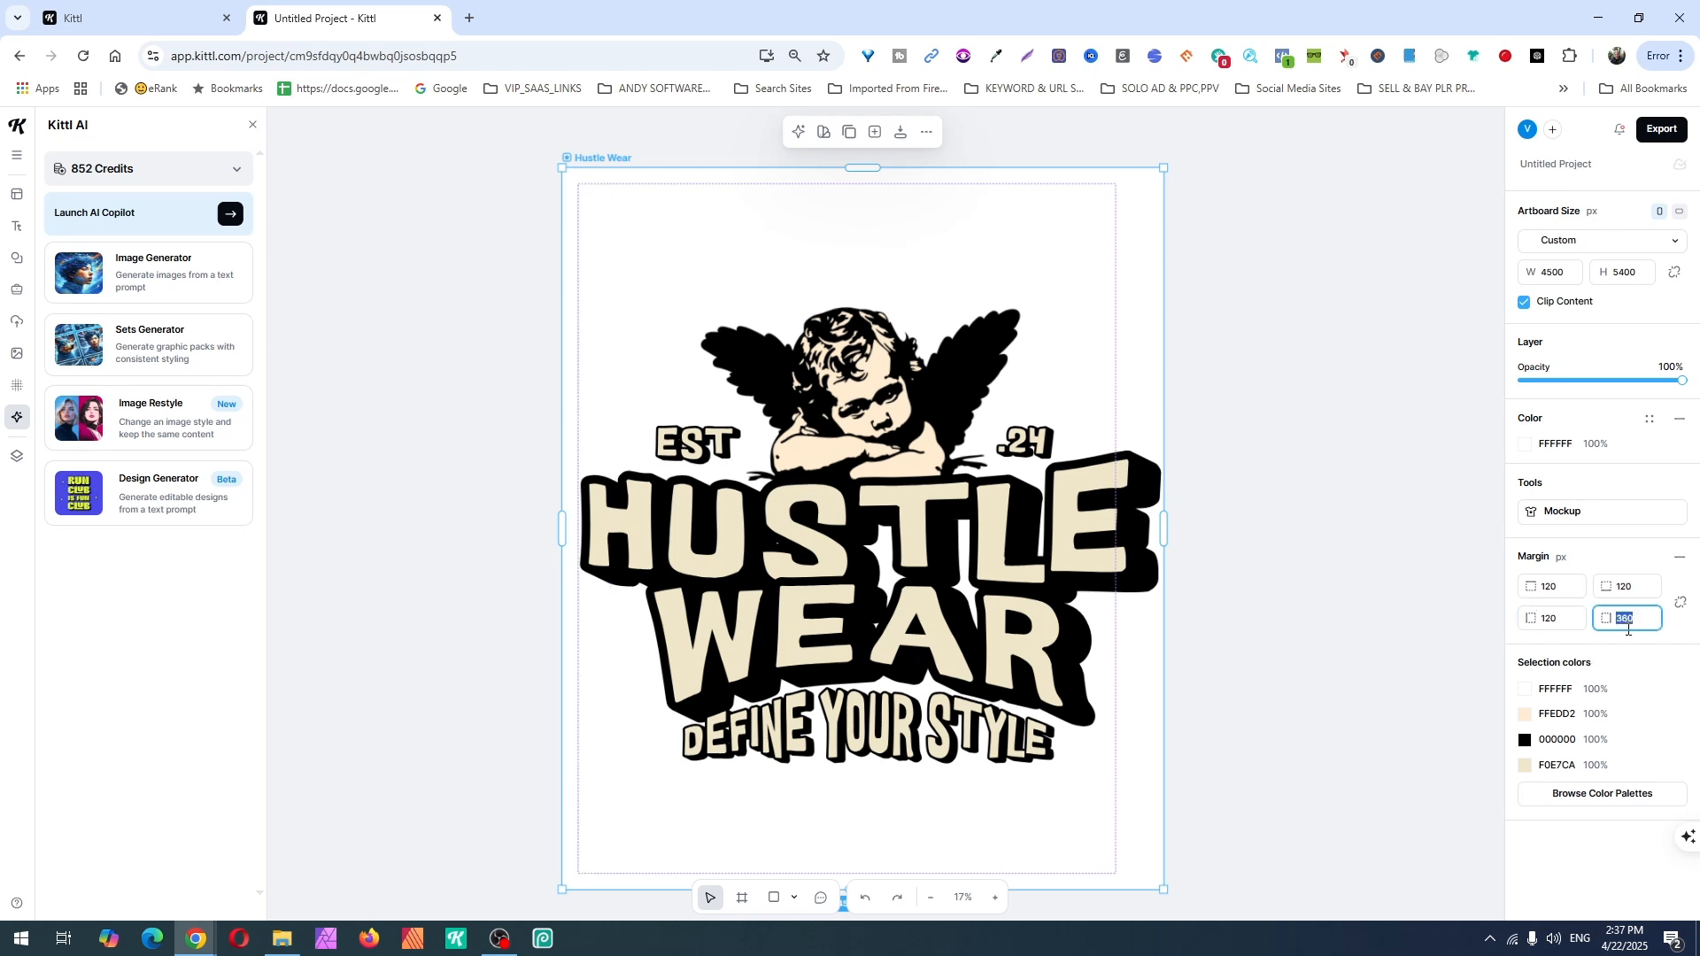
text(120)
click(1378, 578)
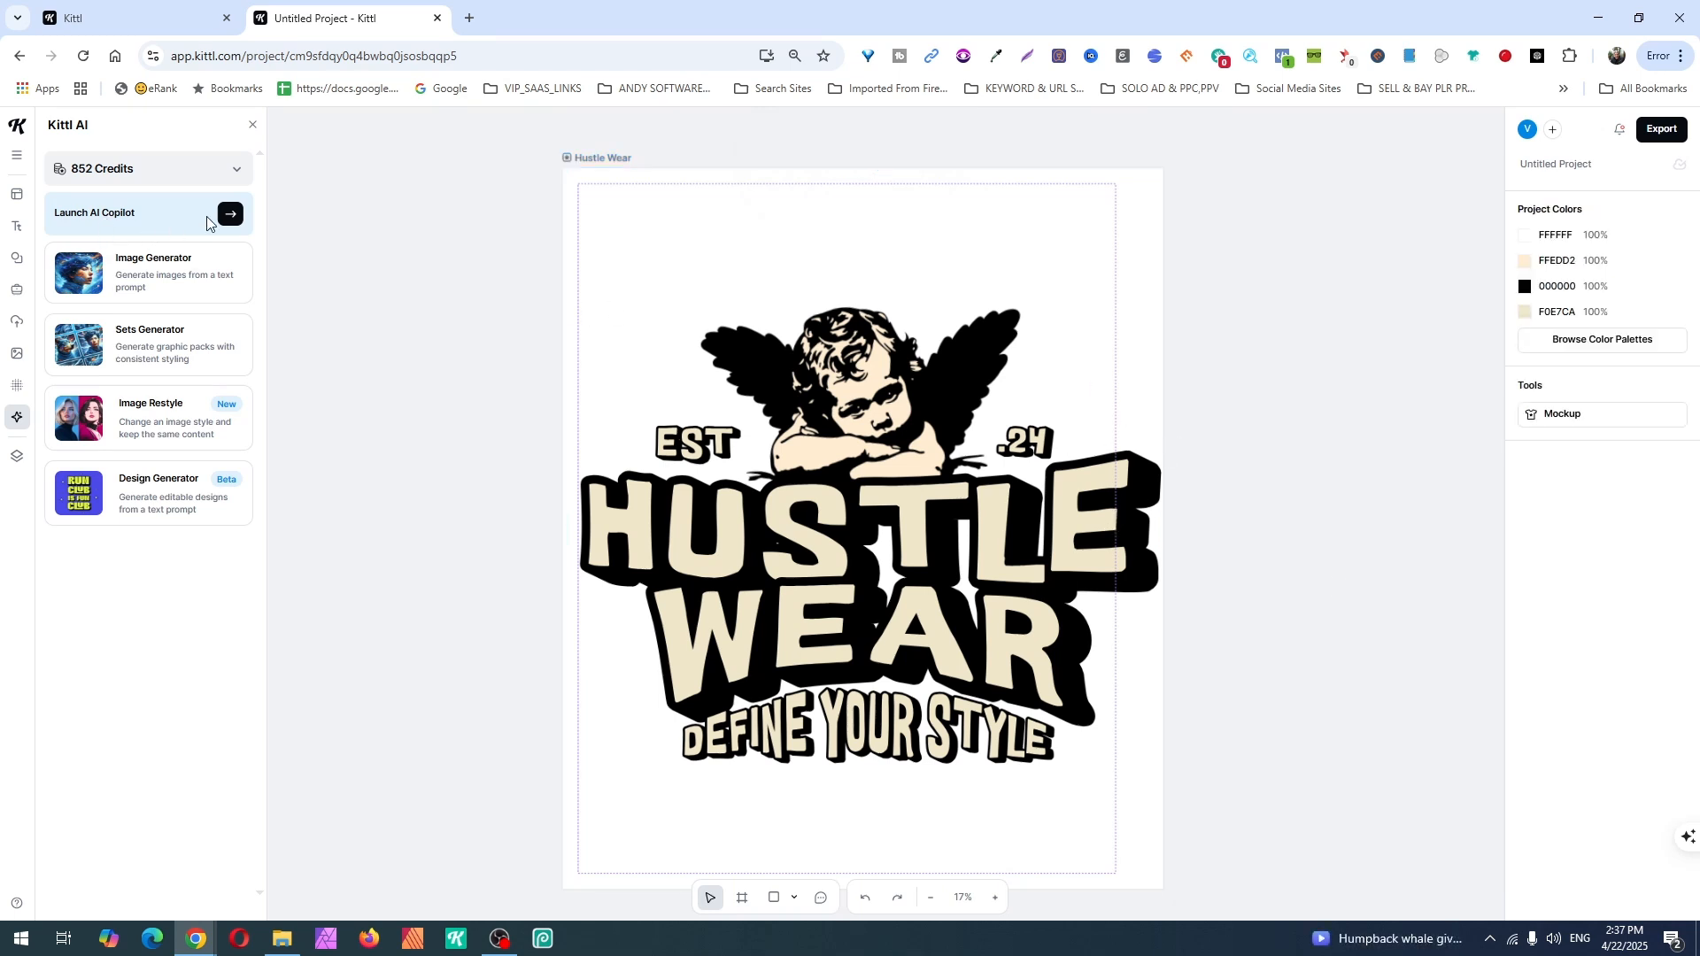
Hide the artboard's margin lines from the view.
click(16, 165)
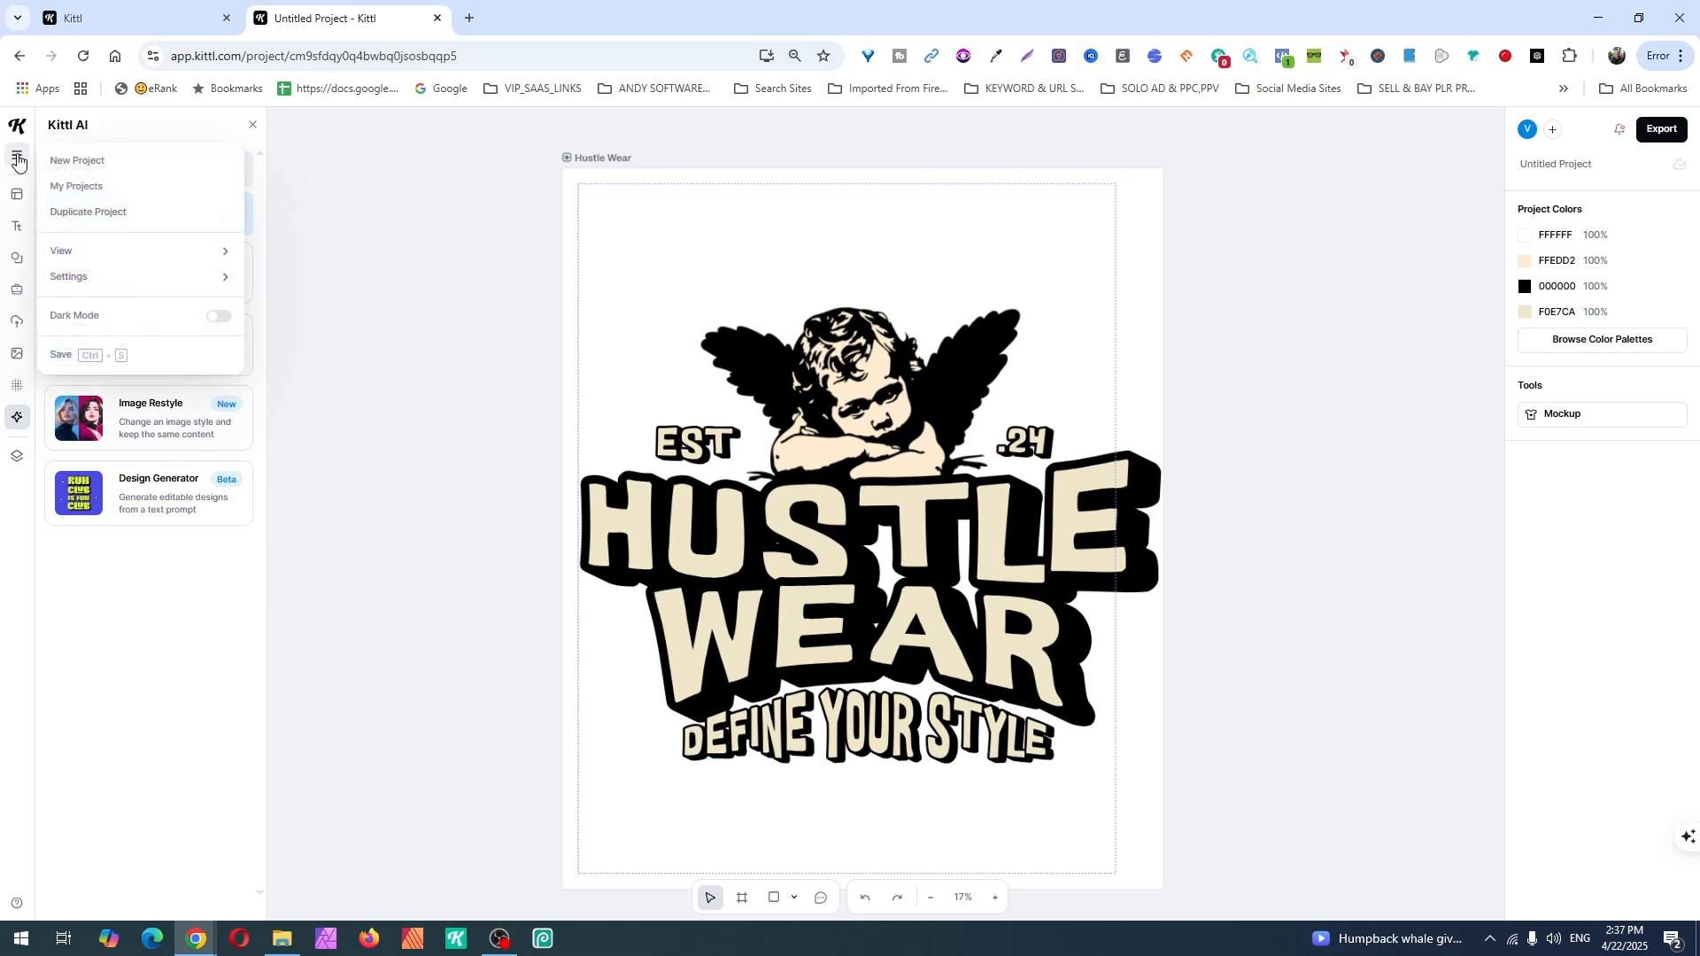
mouse_move(232, 259)
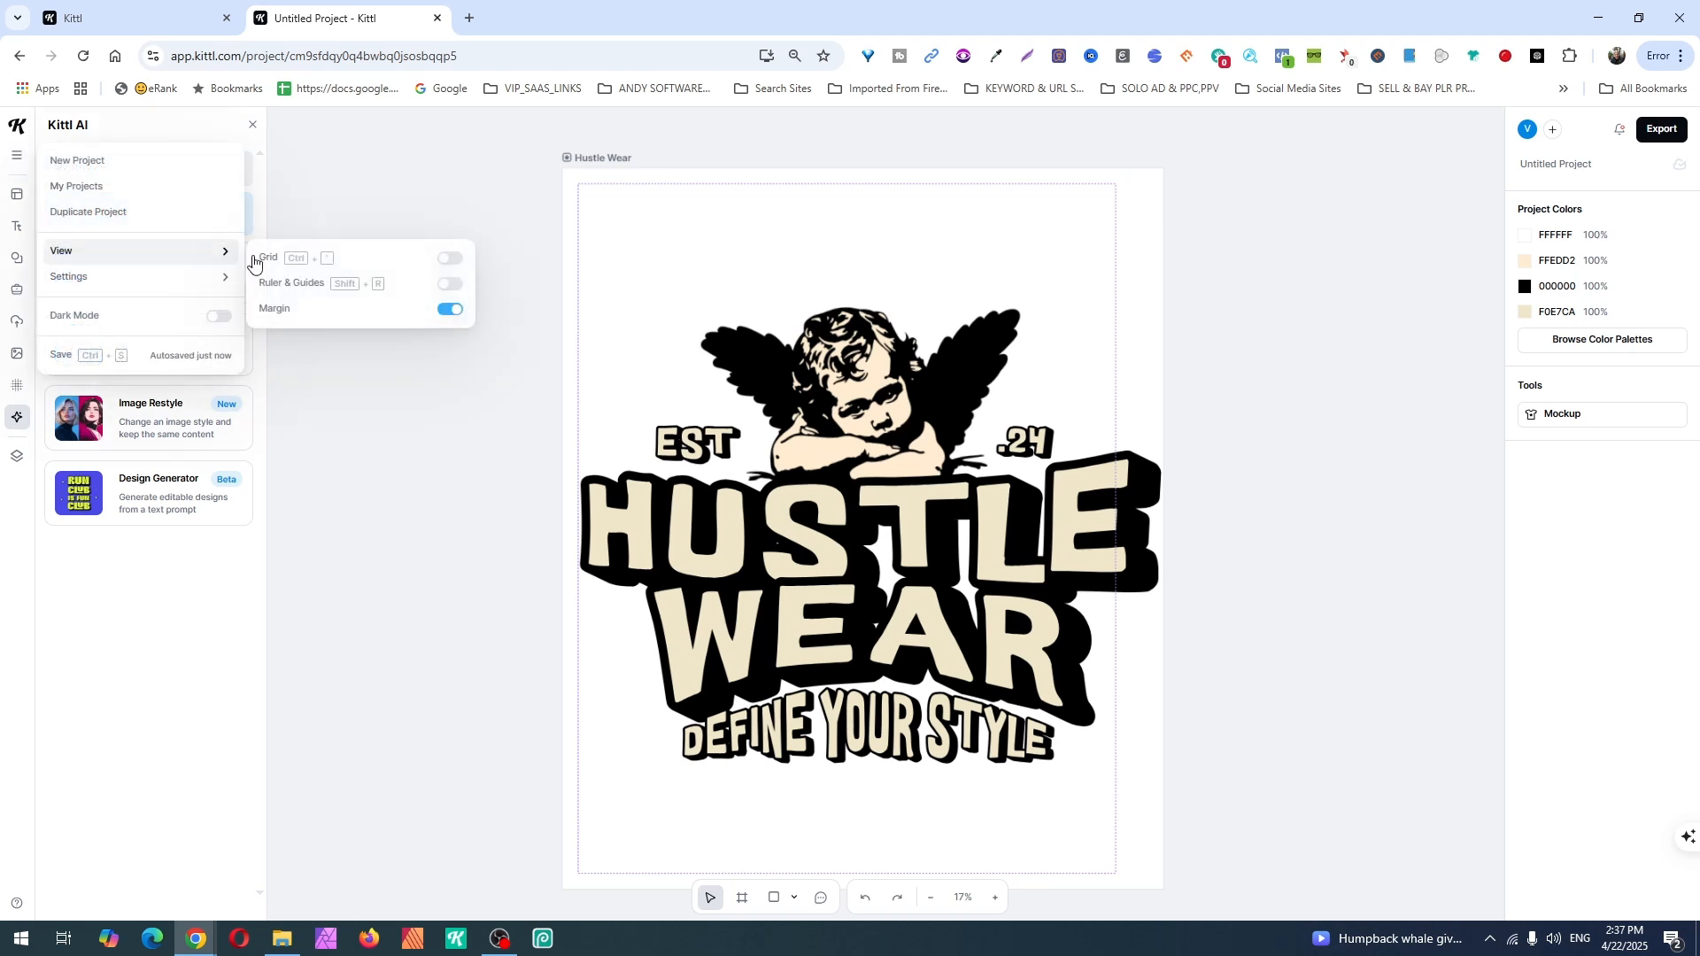
click(449, 309)
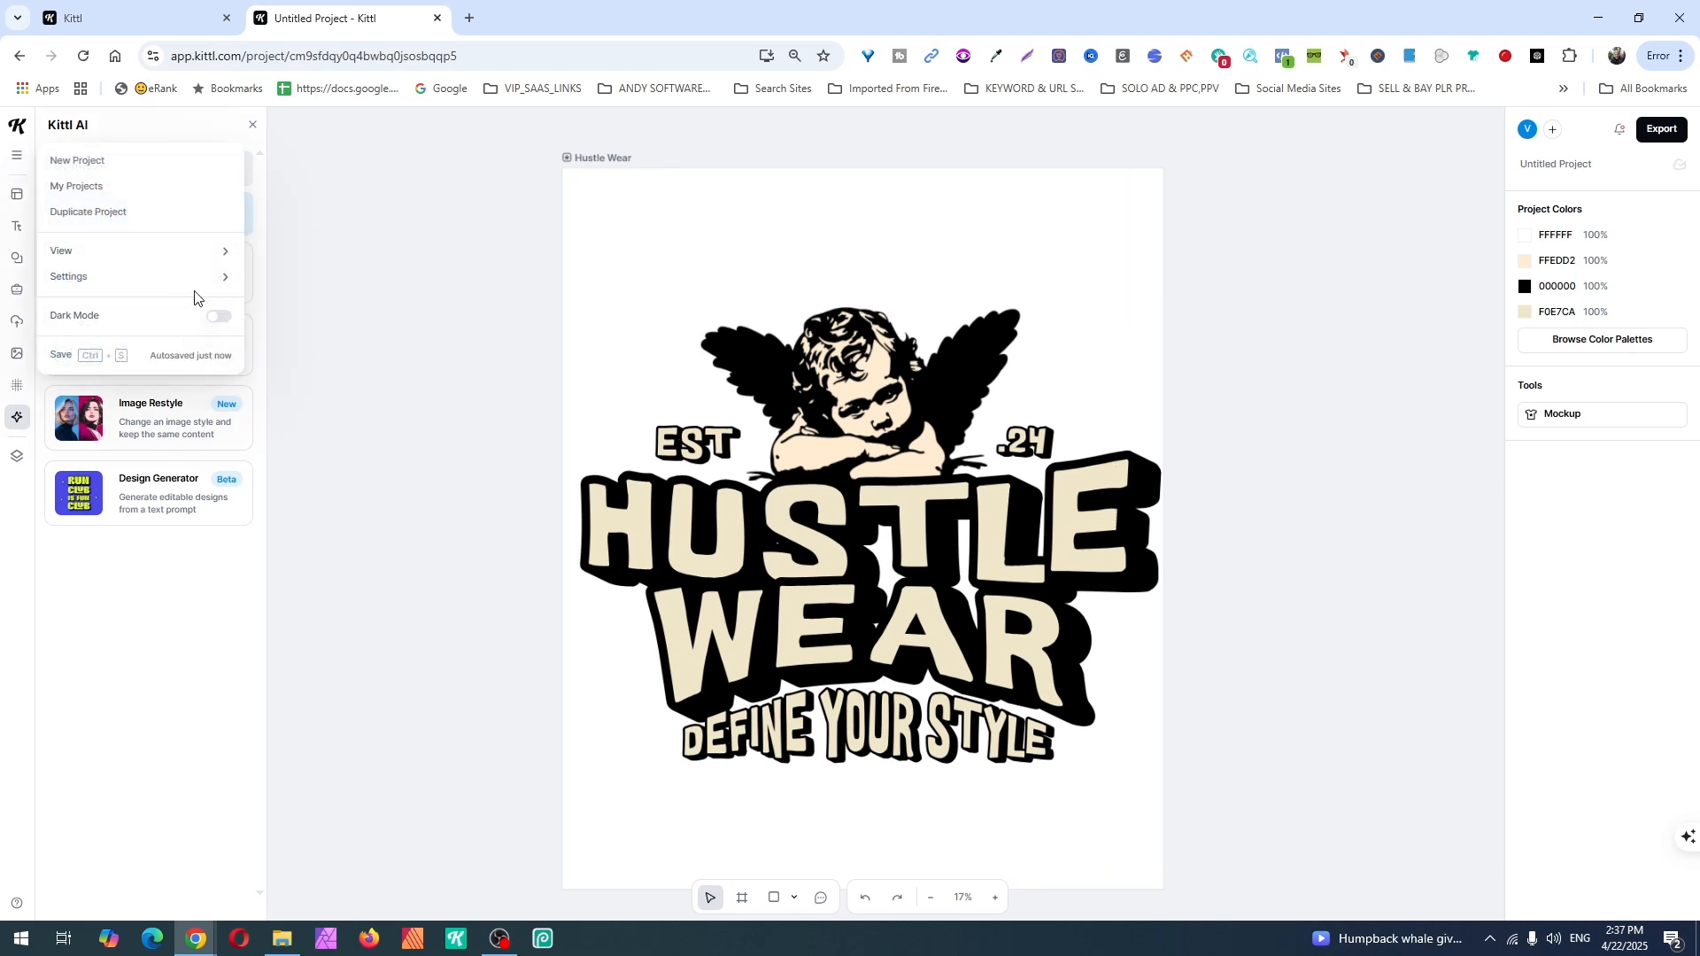
Review the measurement unit options, and switch Dark Mode on and back off.
mouse_move(219, 276)
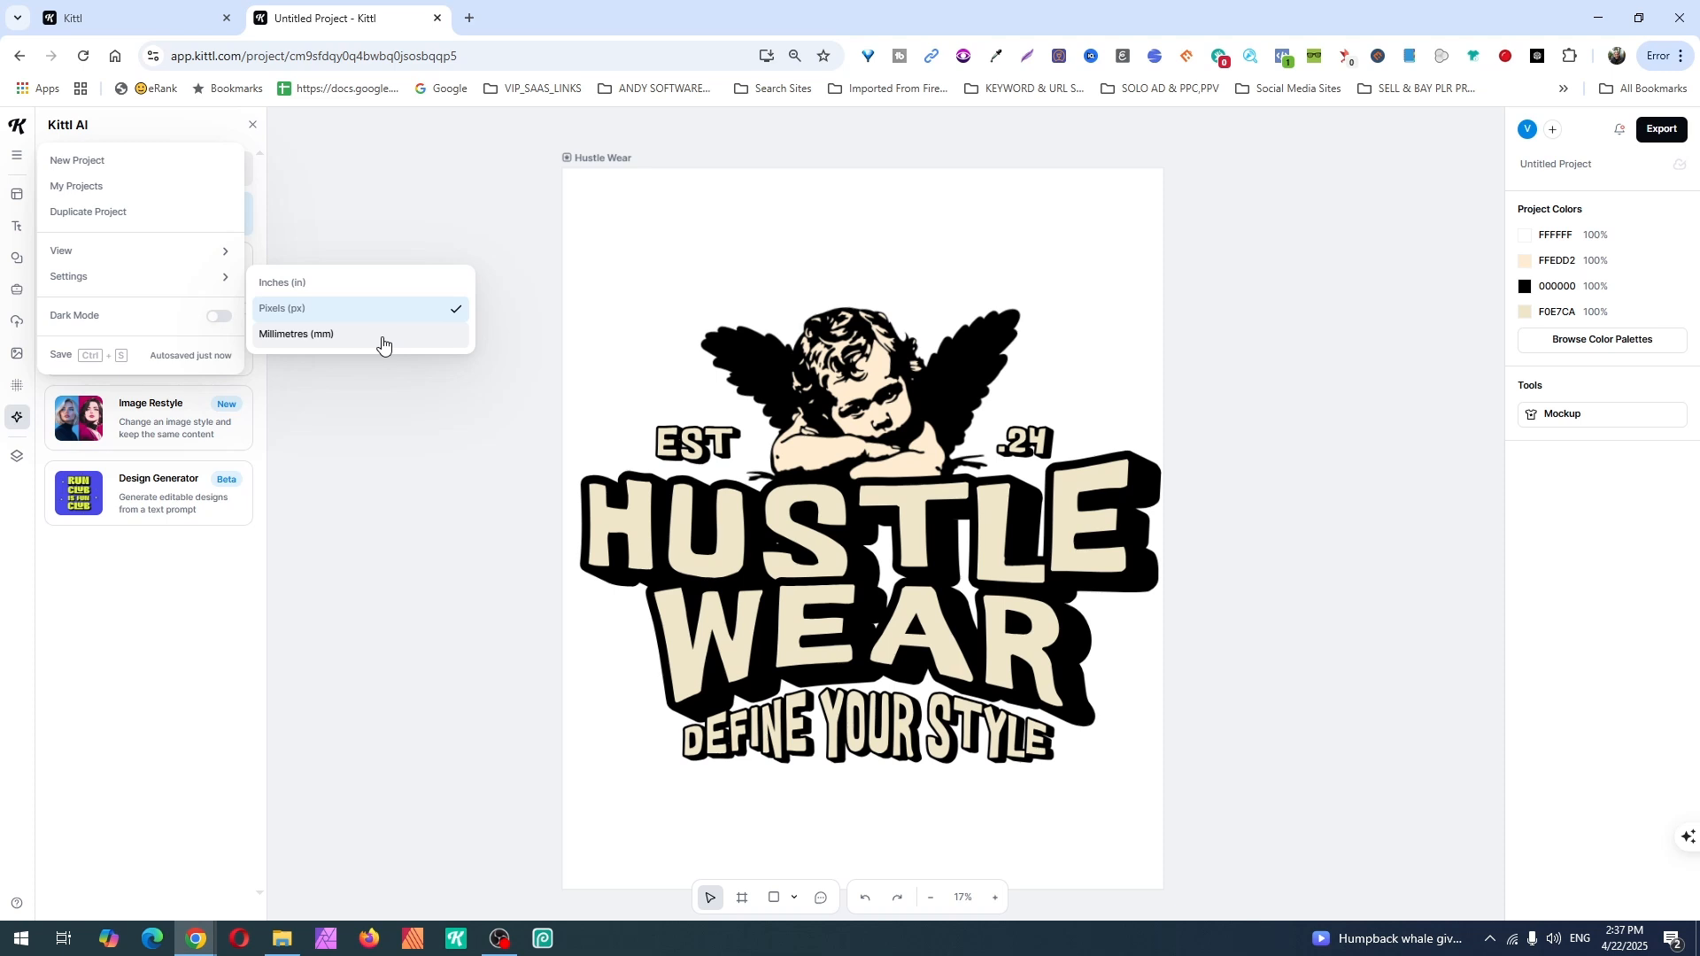
click(220, 322)
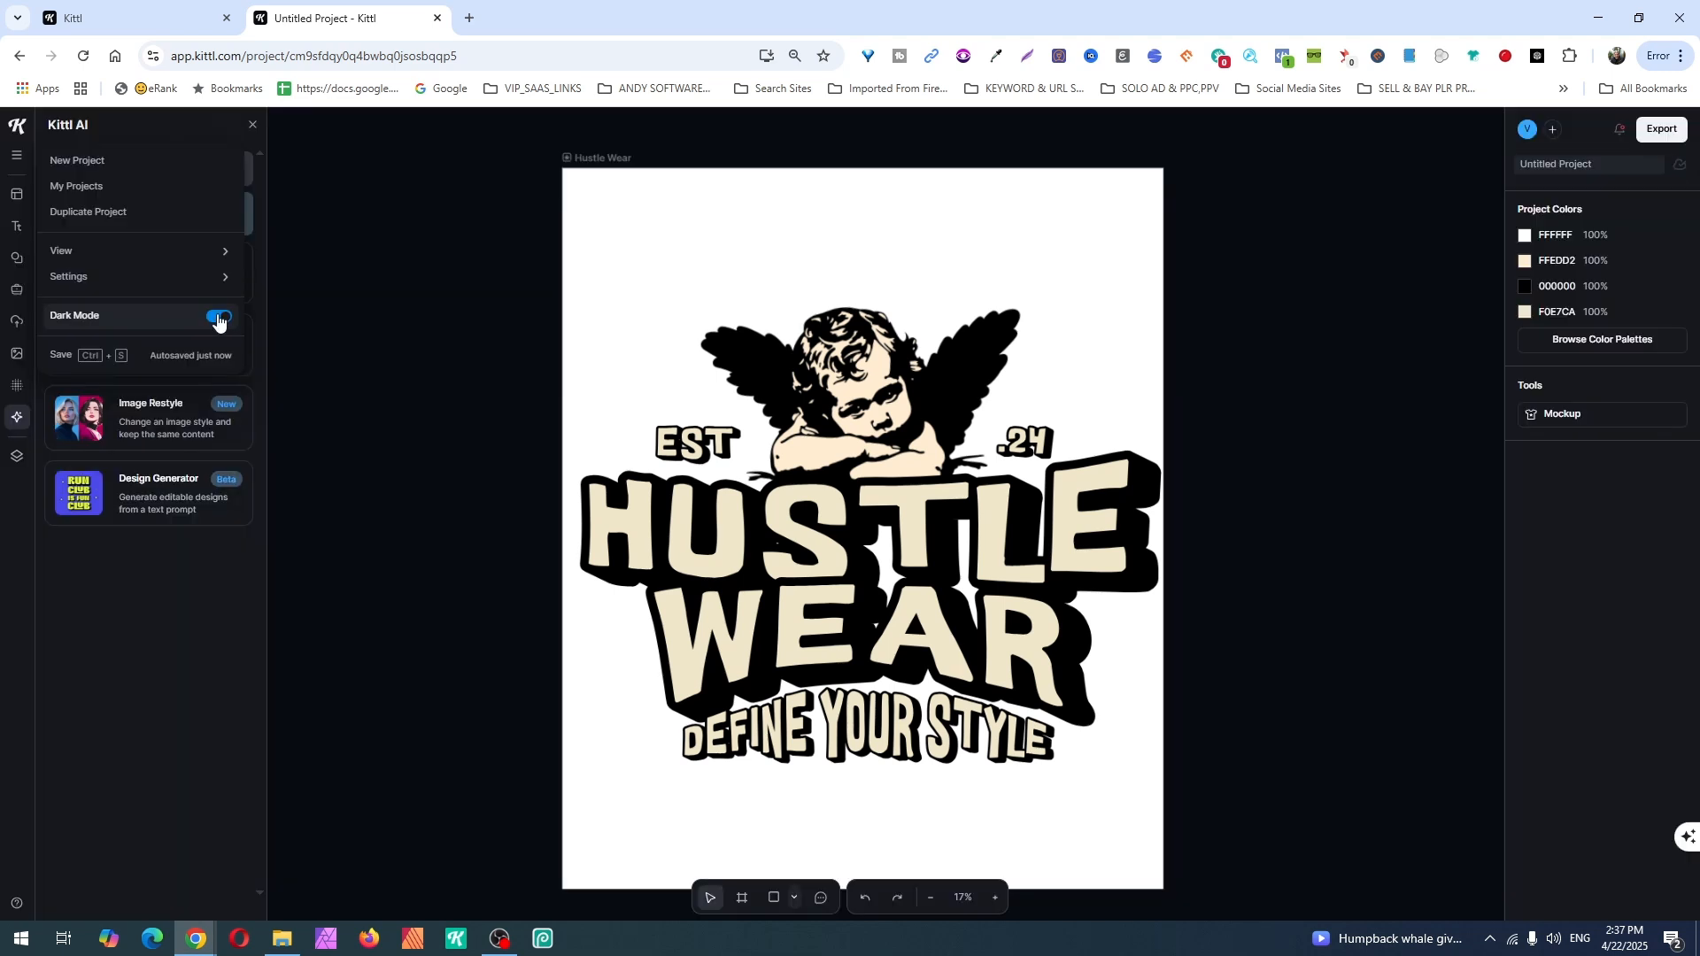
click(219, 319)
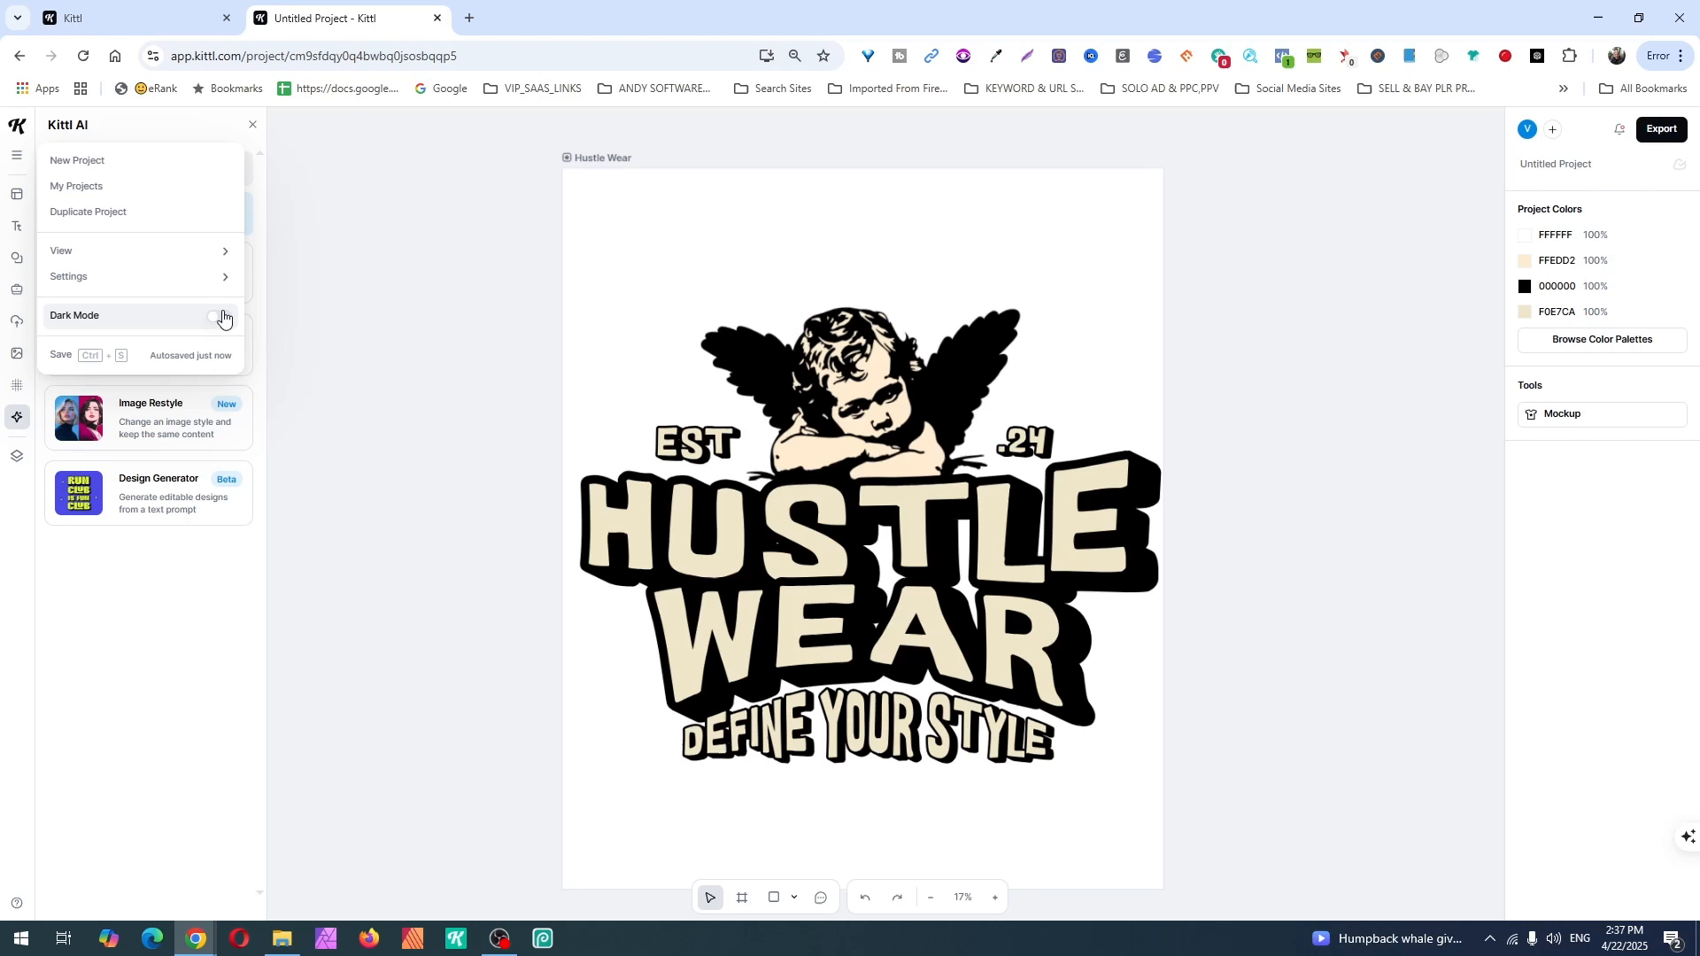
Save the project manually and return to the canvas.
click(59, 361)
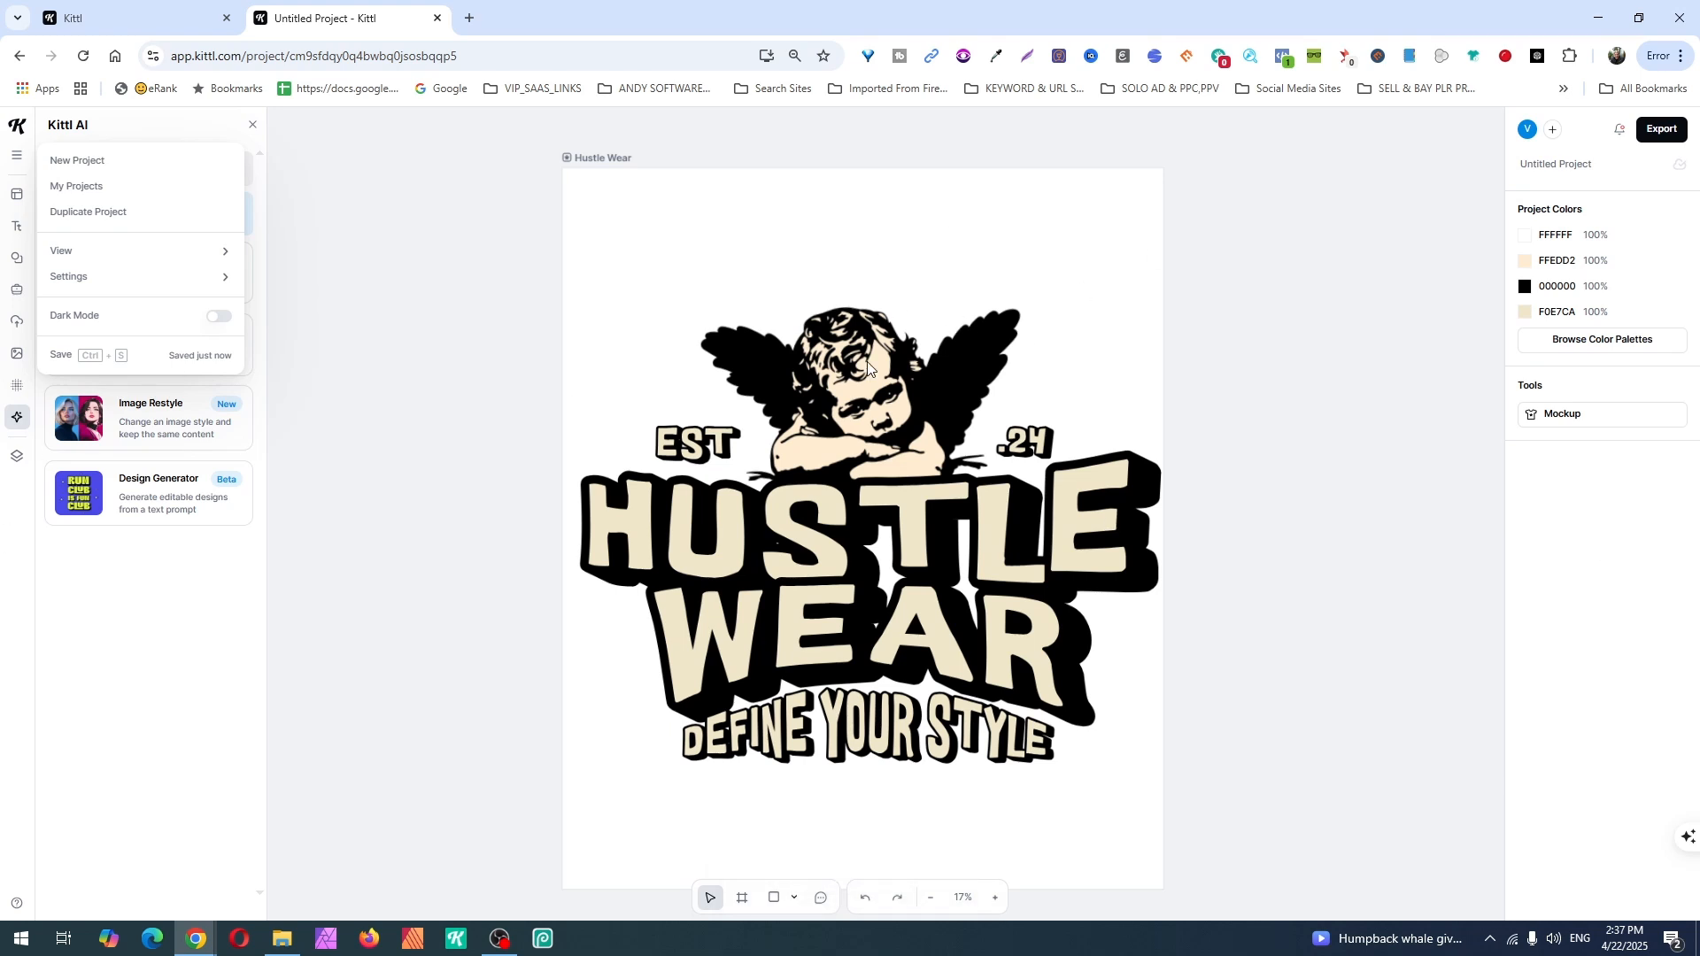
click(1326, 440)
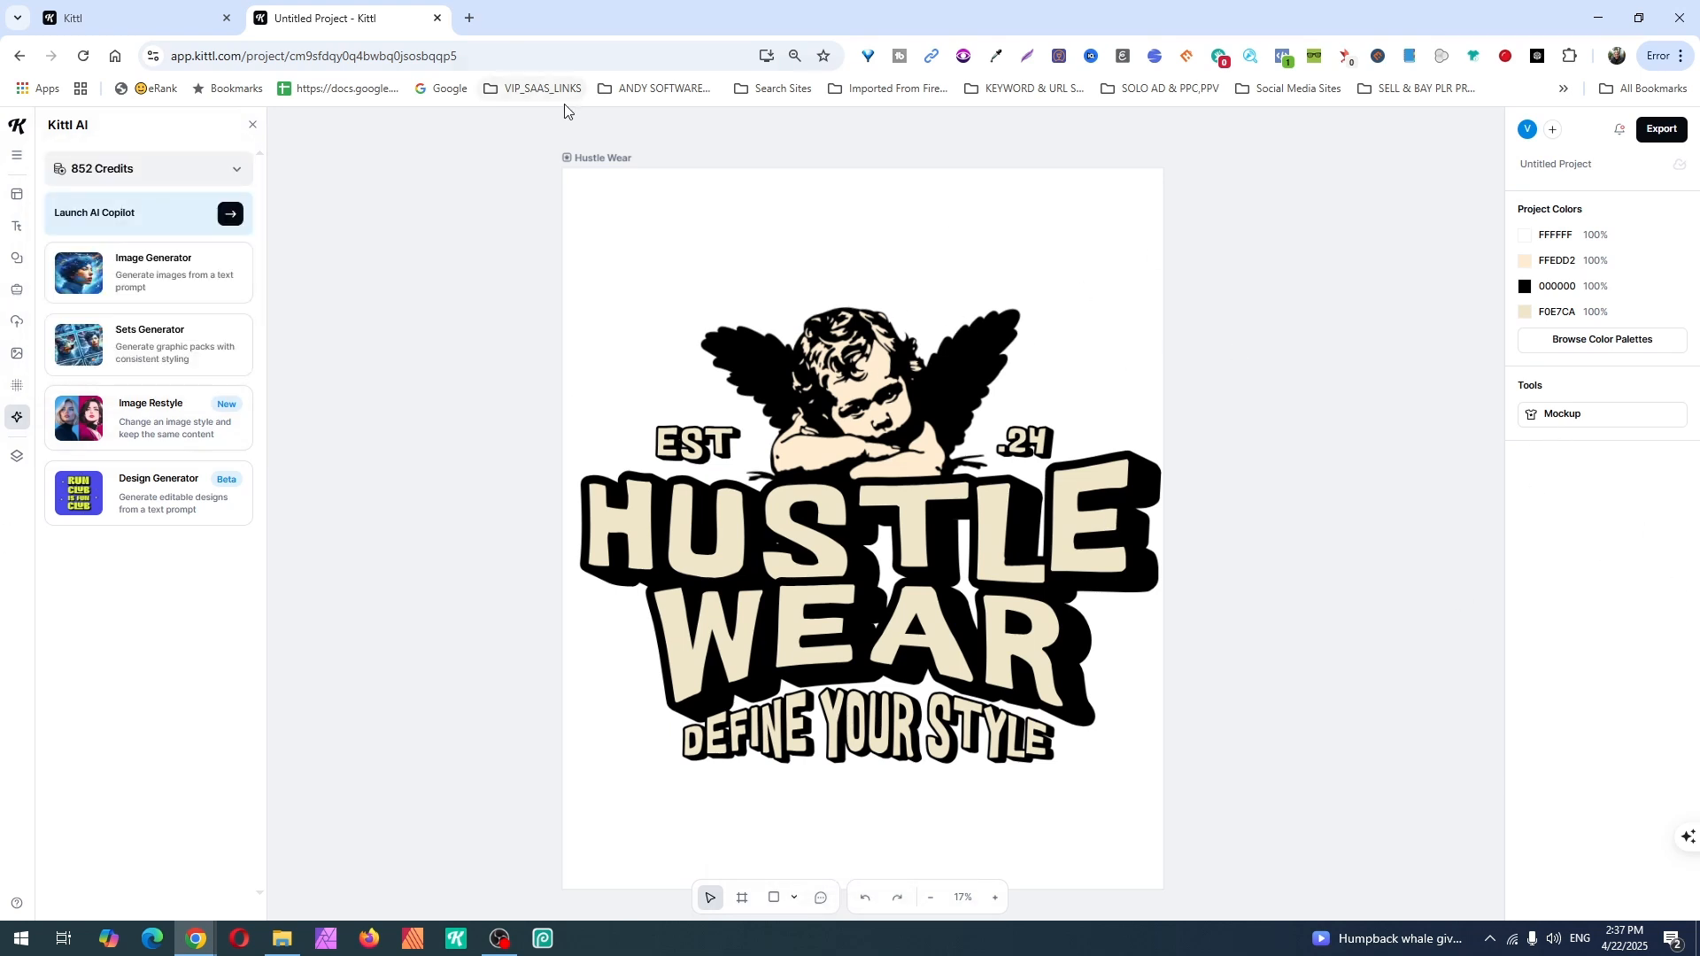
Draw a second artboard of about 1478 × 2045 px beside the Hustle Wear artboard, on its left.
click(577, 159)
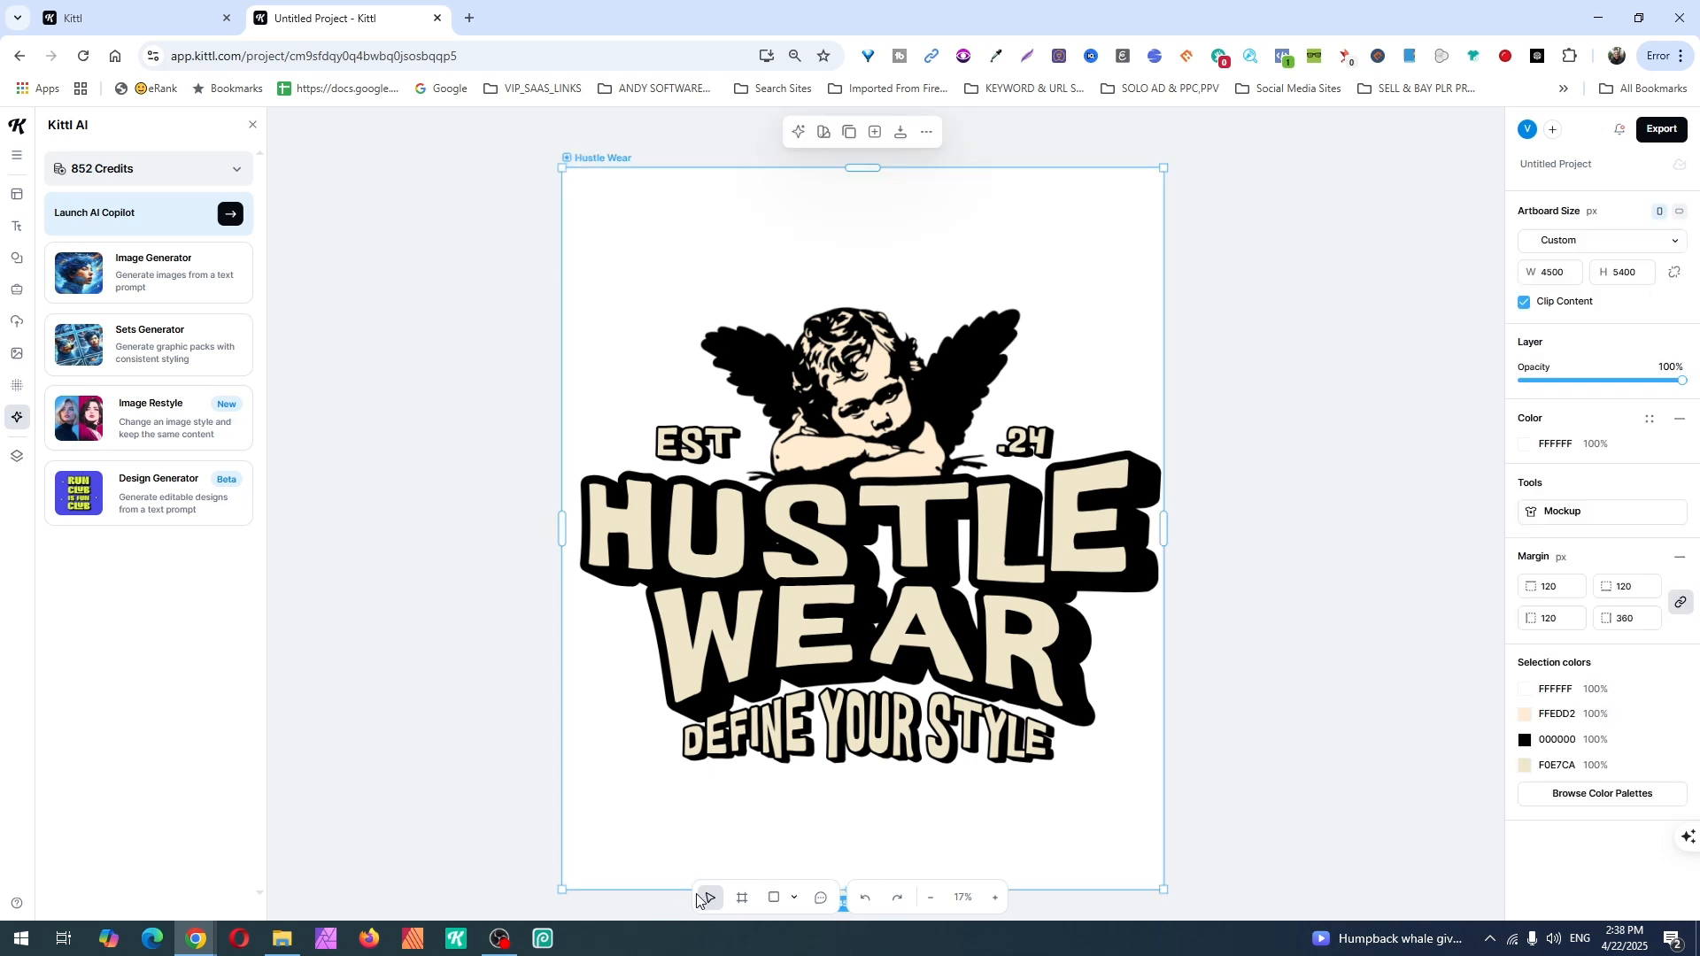
click(744, 903)
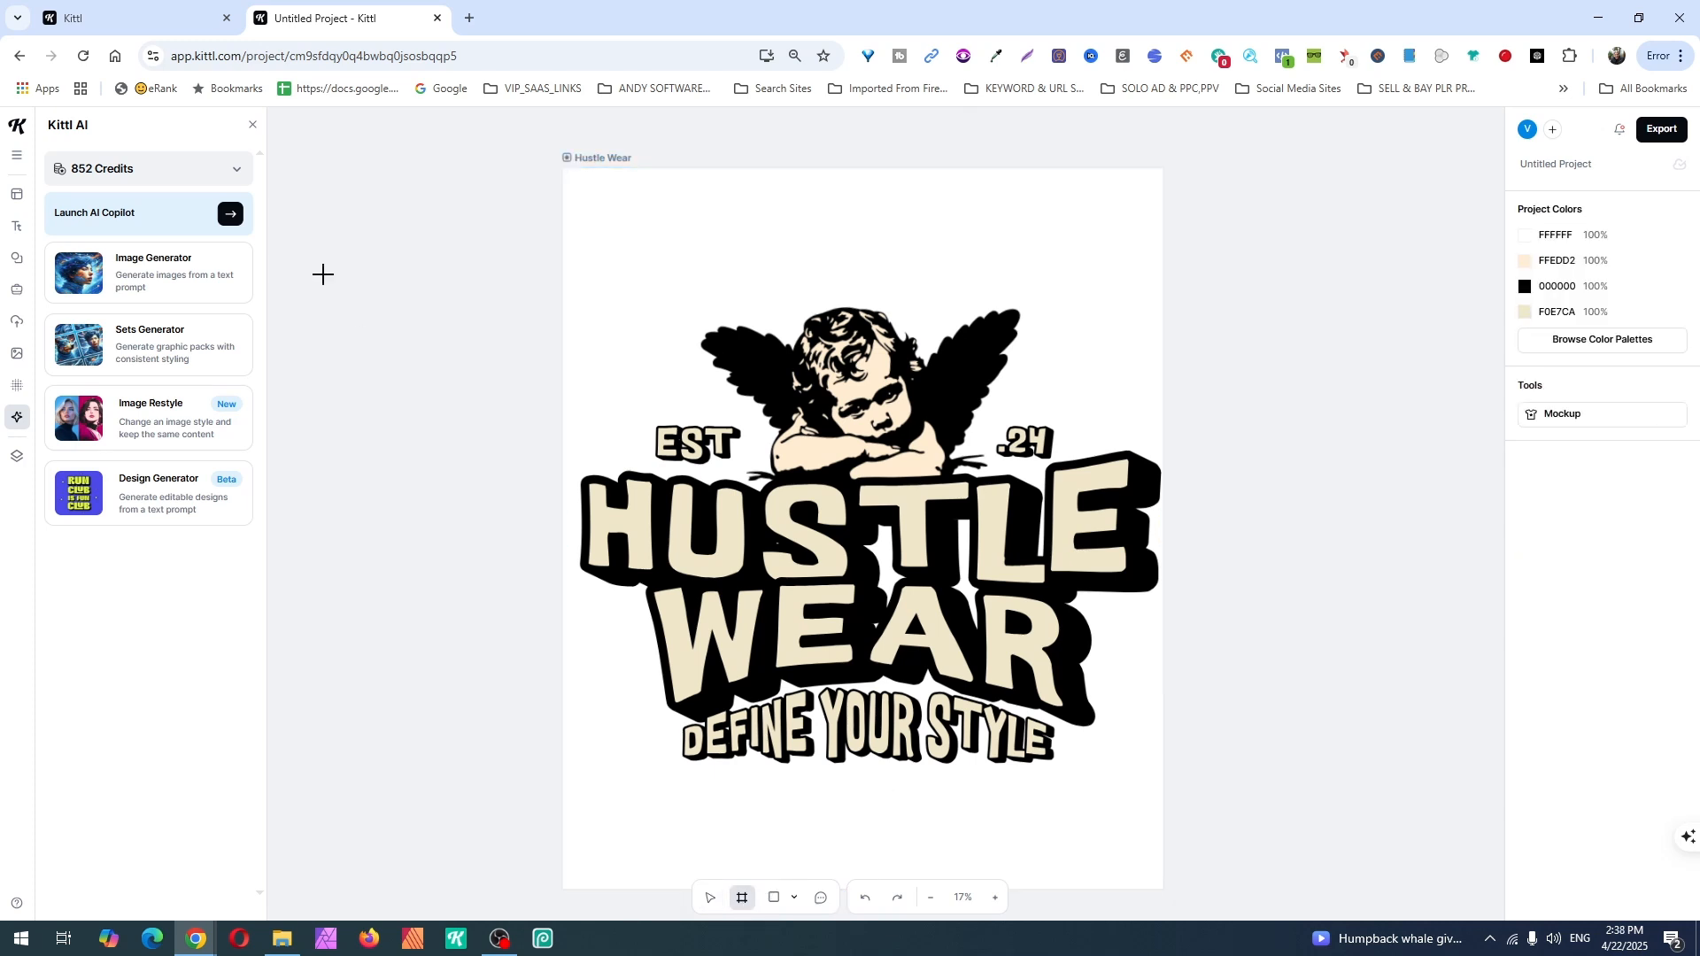
drag(323, 275, 485, 548)
drag(485, 416, 521, 412)
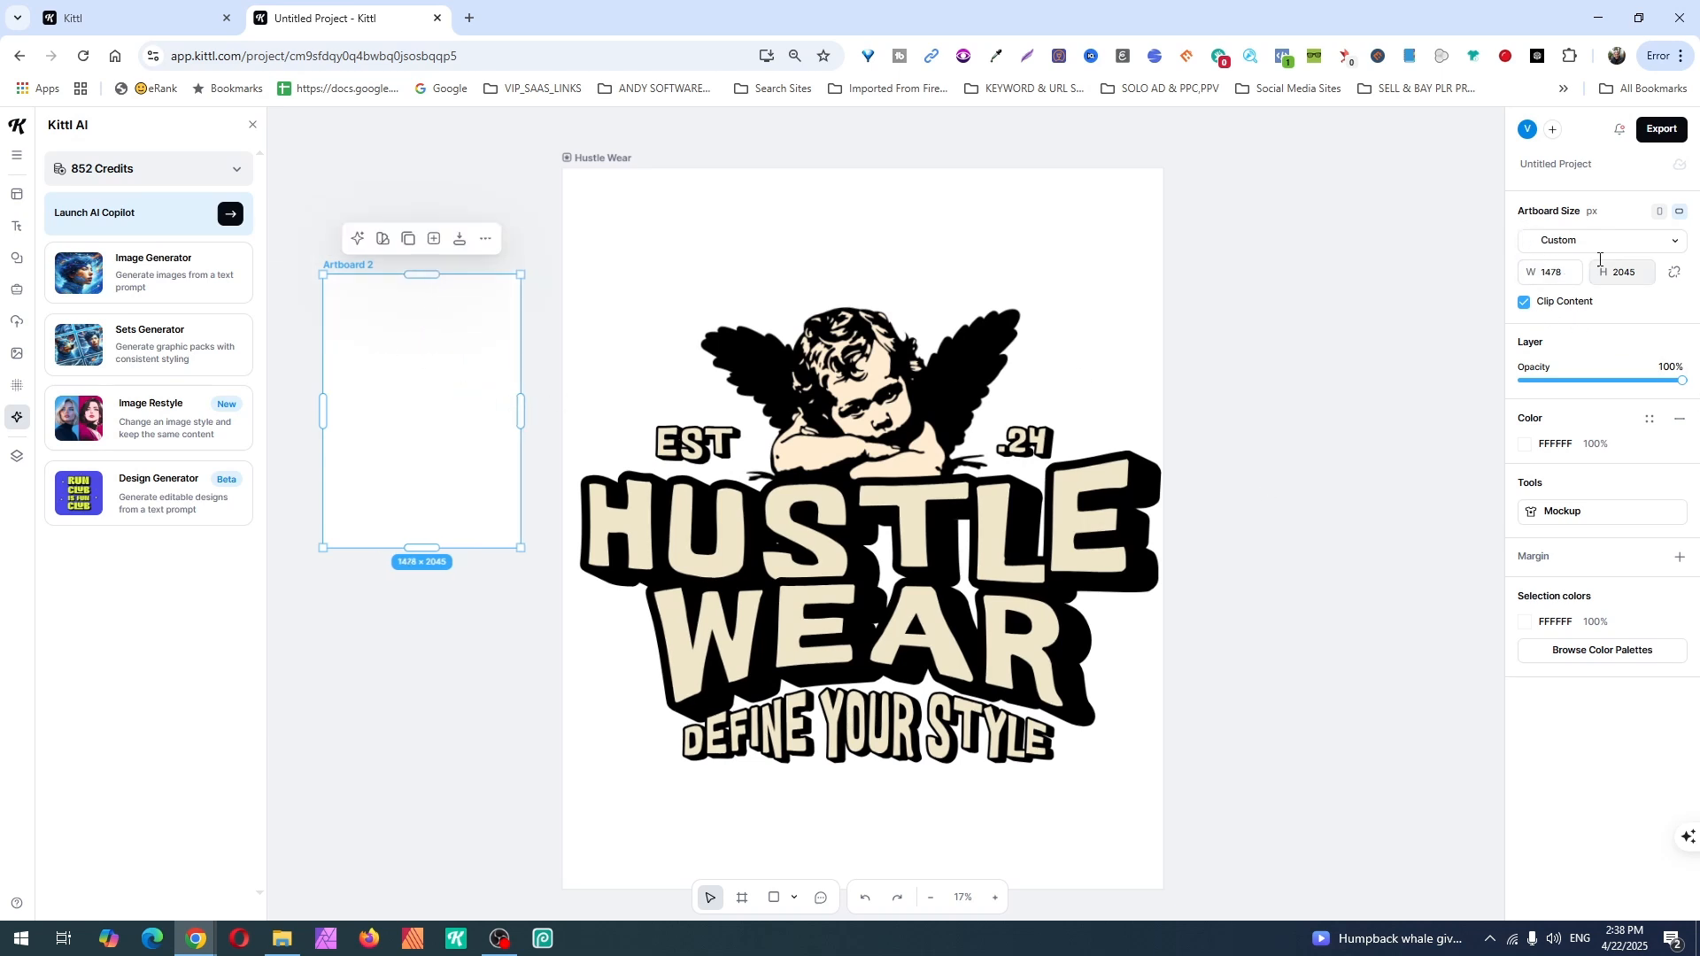
Try out the shape tools by drawing small shapes in the blank areas of the Hustle Wear artboard.
click(795, 898)
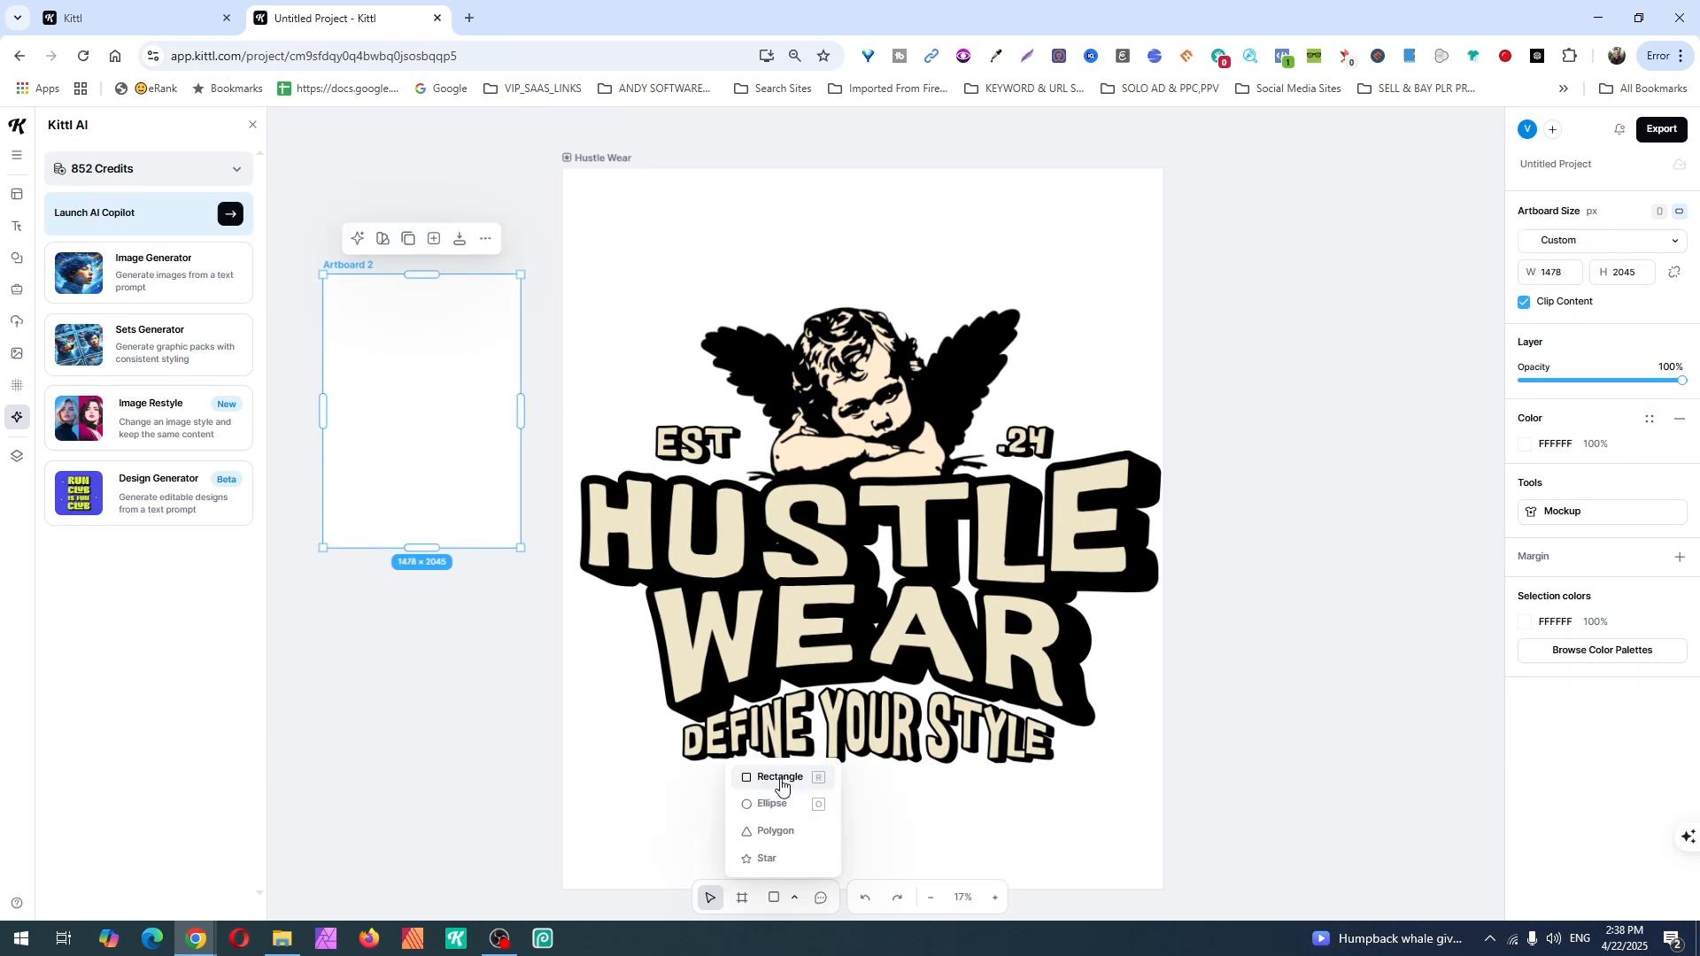
click(781, 784)
drag(671, 197, 746, 270)
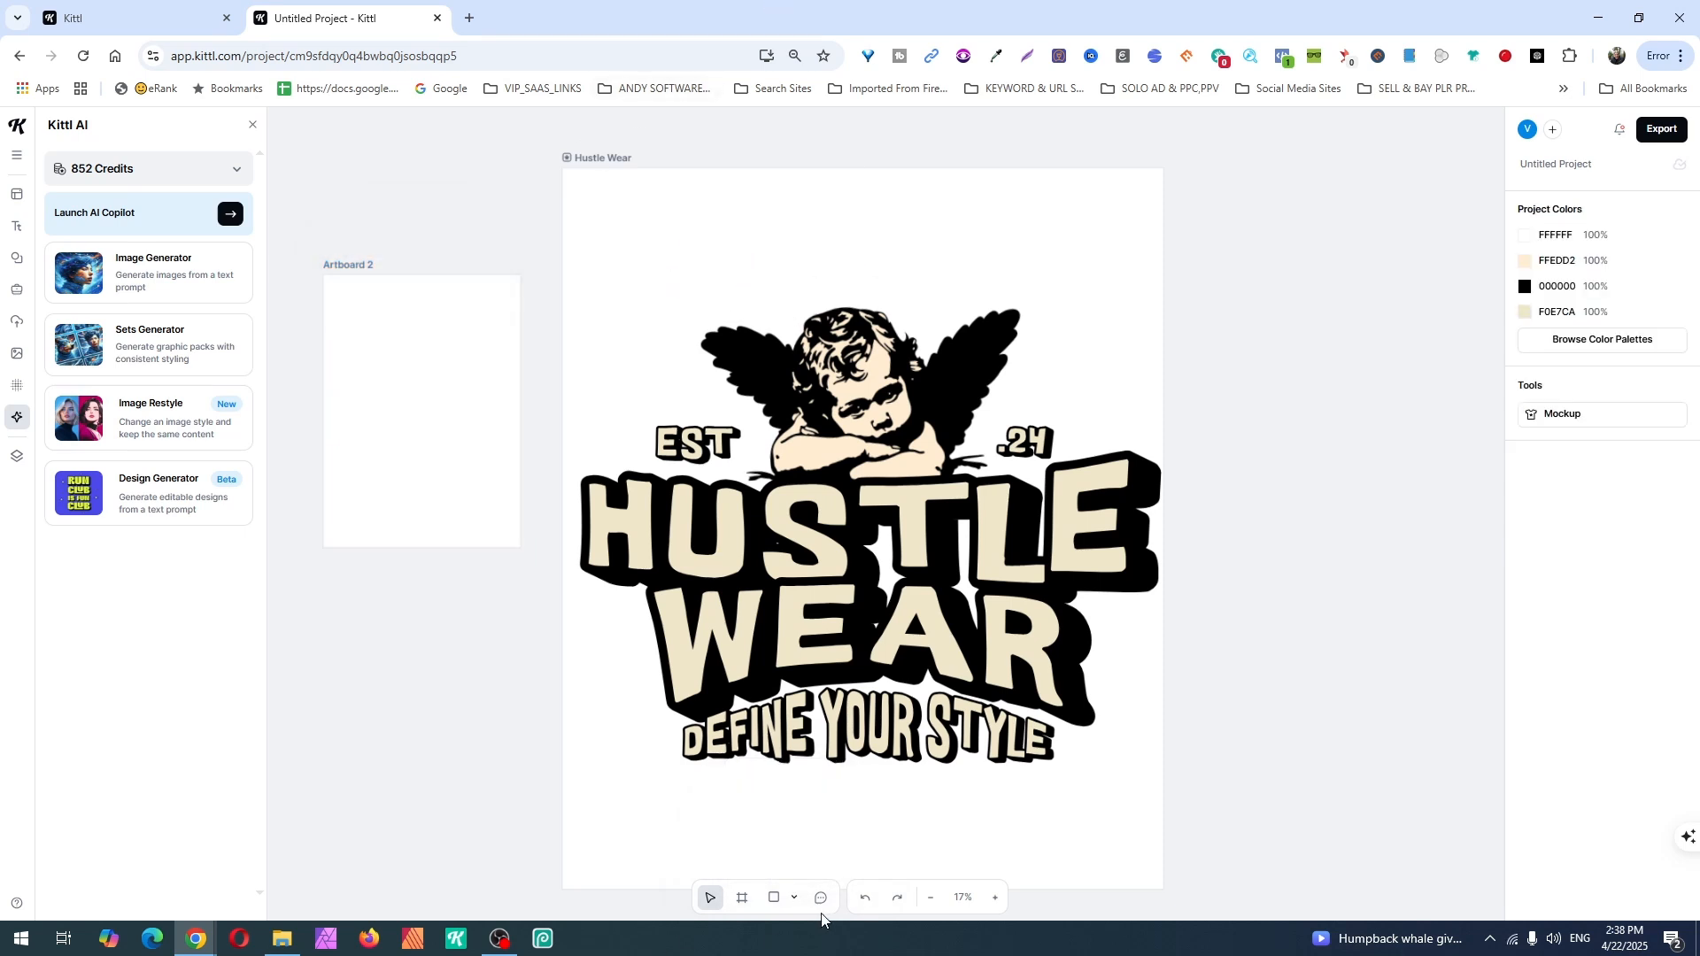
click(794, 898)
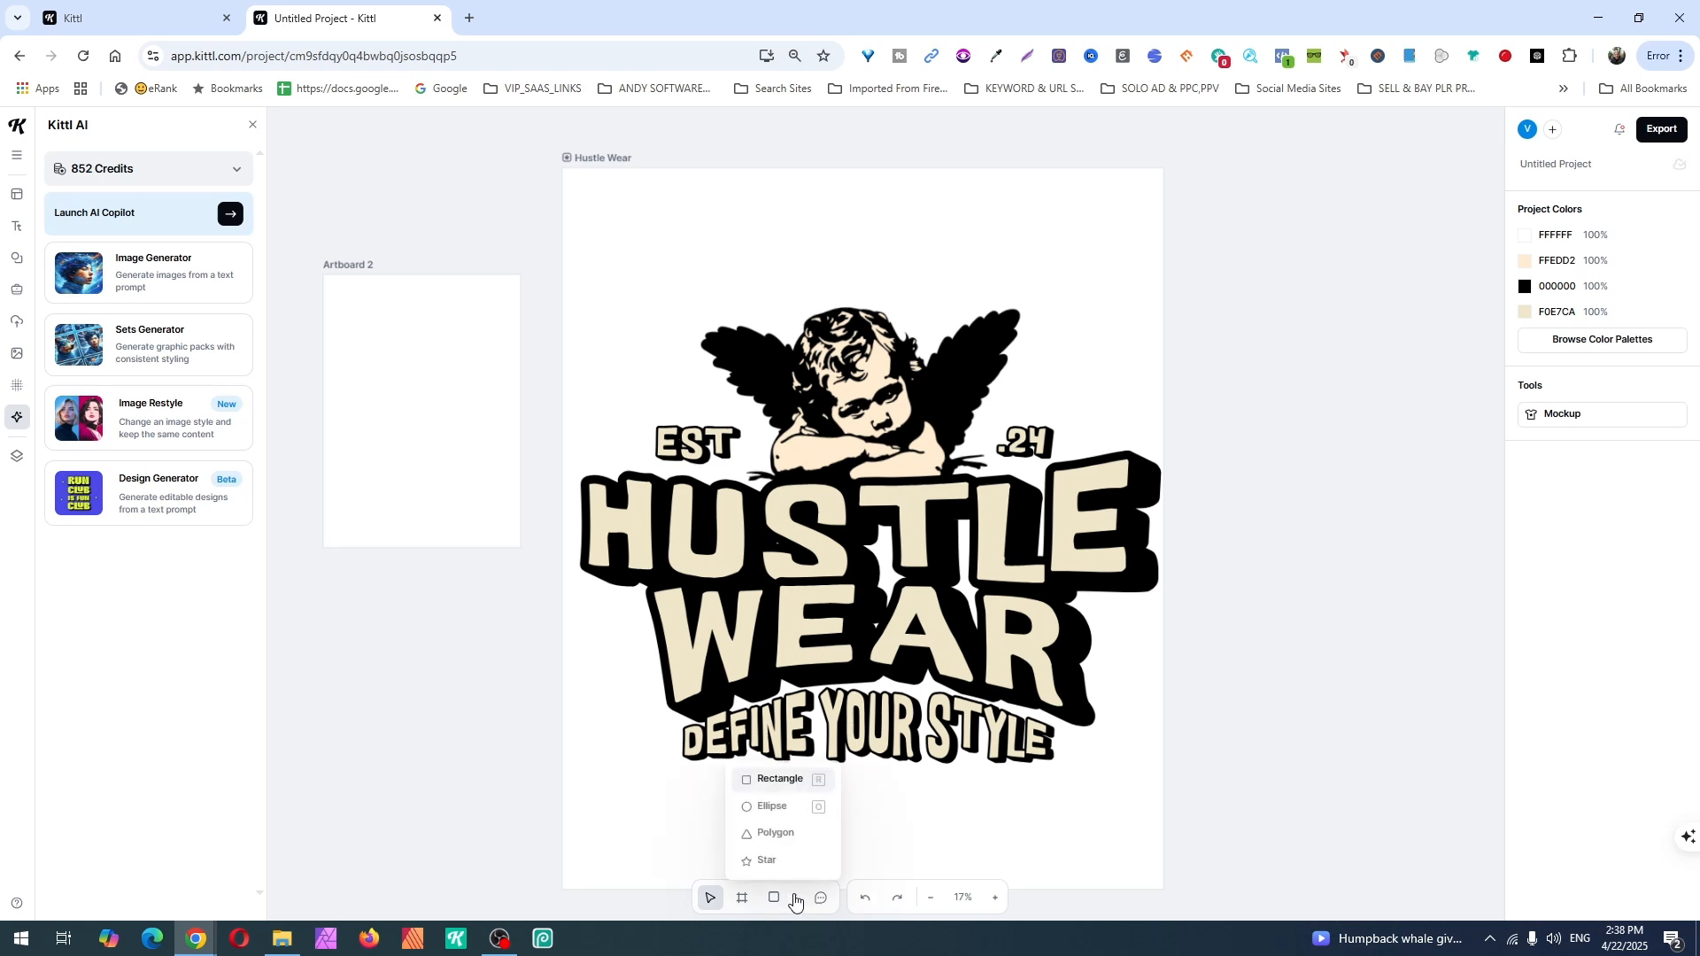
click(775, 782)
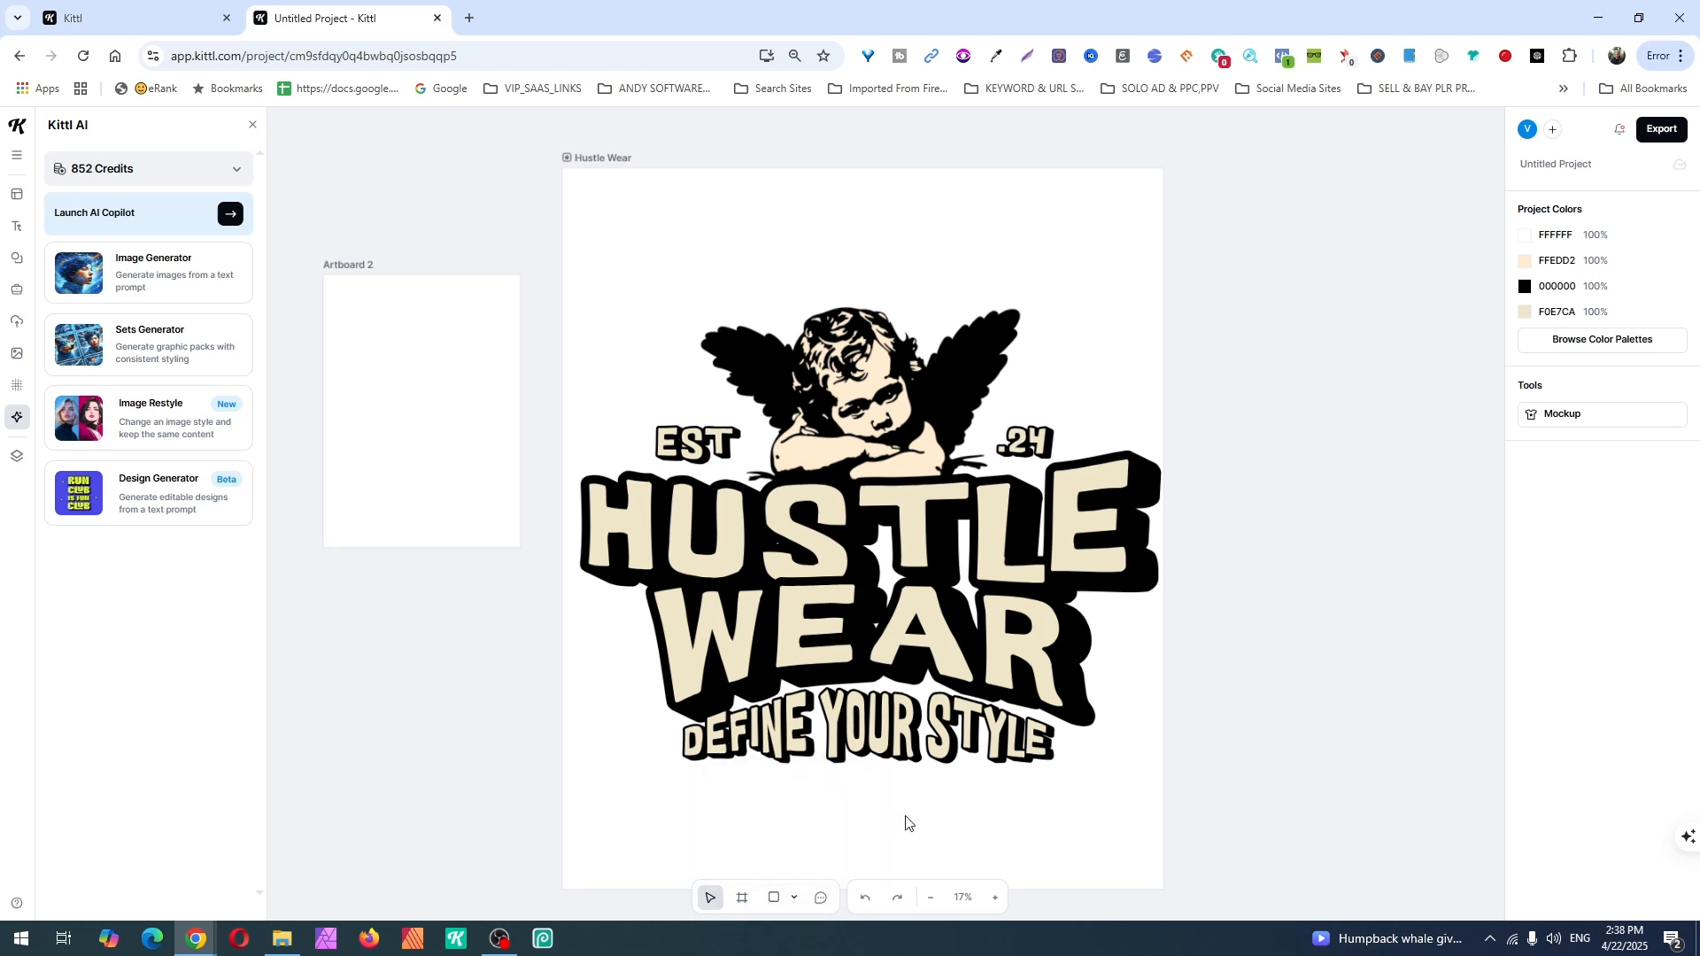
drag(905, 816, 1010, 869)
drag(1036, 812, 1067, 872)
Draw a large upright black ellipse and a small black circle outside the Hustle Wear artboard, to its right.
click(795, 898)
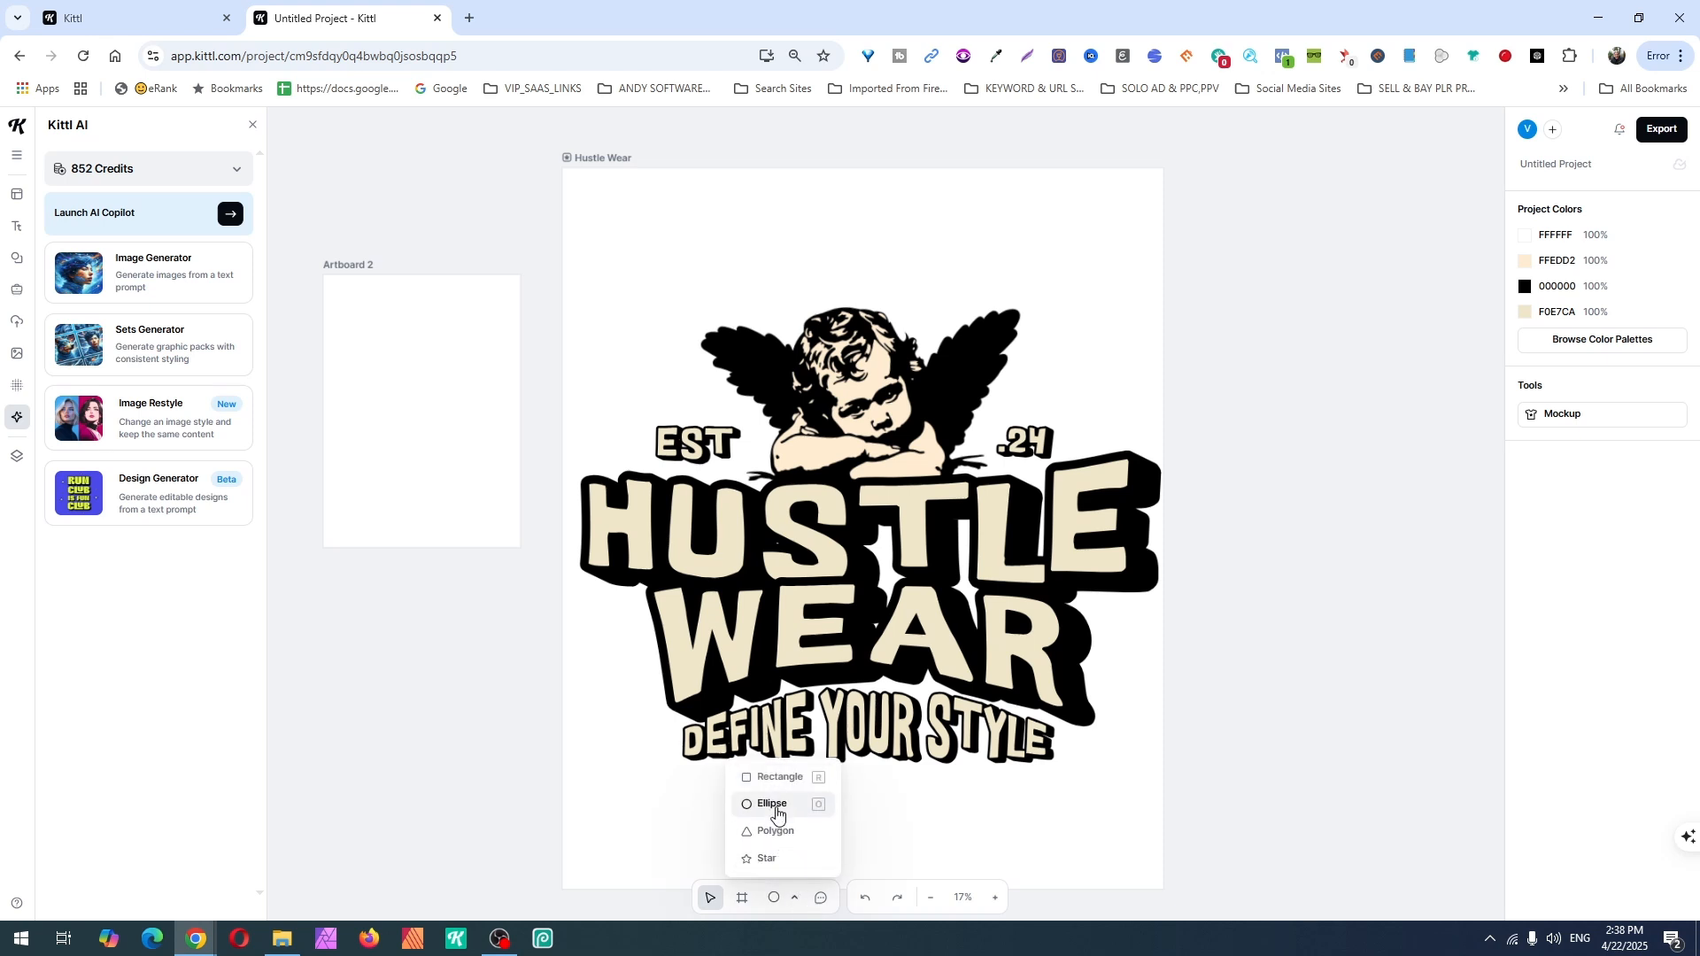
click(772, 804)
drag(1006, 816, 1376, 622)
click(774, 897)
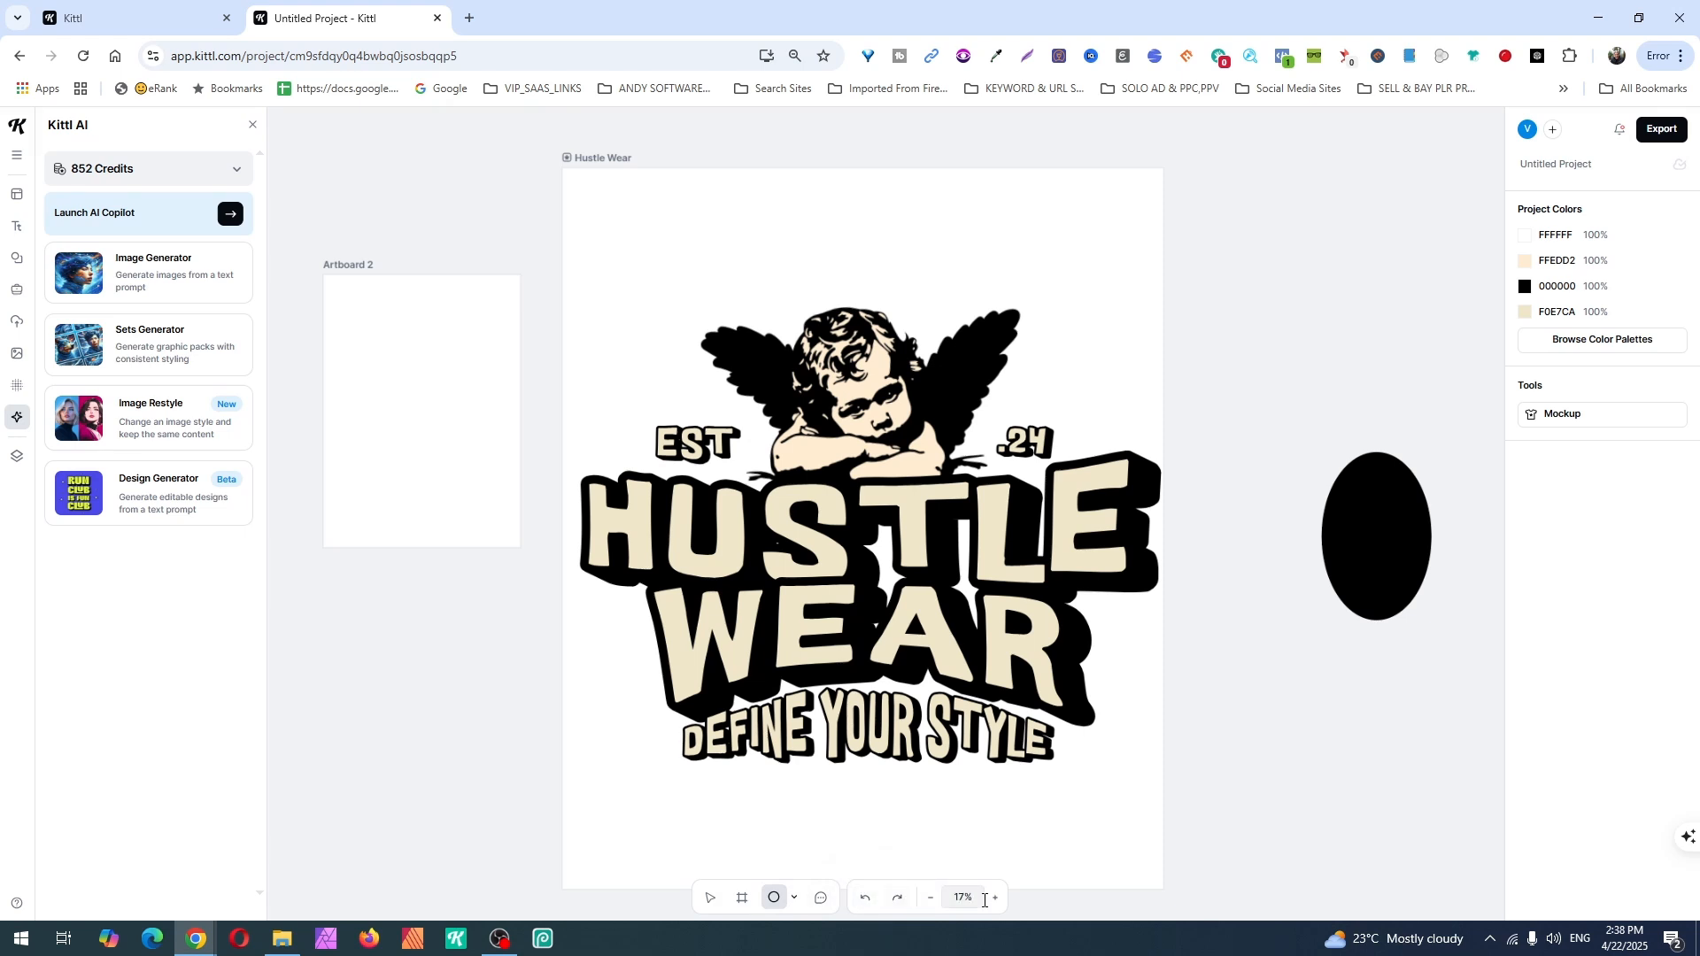
drag(1422, 246, 1448, 272)
Move the cherub illustration higher above the lettering and recolor it, trying the Ocean Blue palette before applying Deep Wood.
mouse_move(717, 402)
mouse_down()
mouse_move(839, 314)
mouse_move(721, 344)
mouse_move(739, 298)
mouse_up()
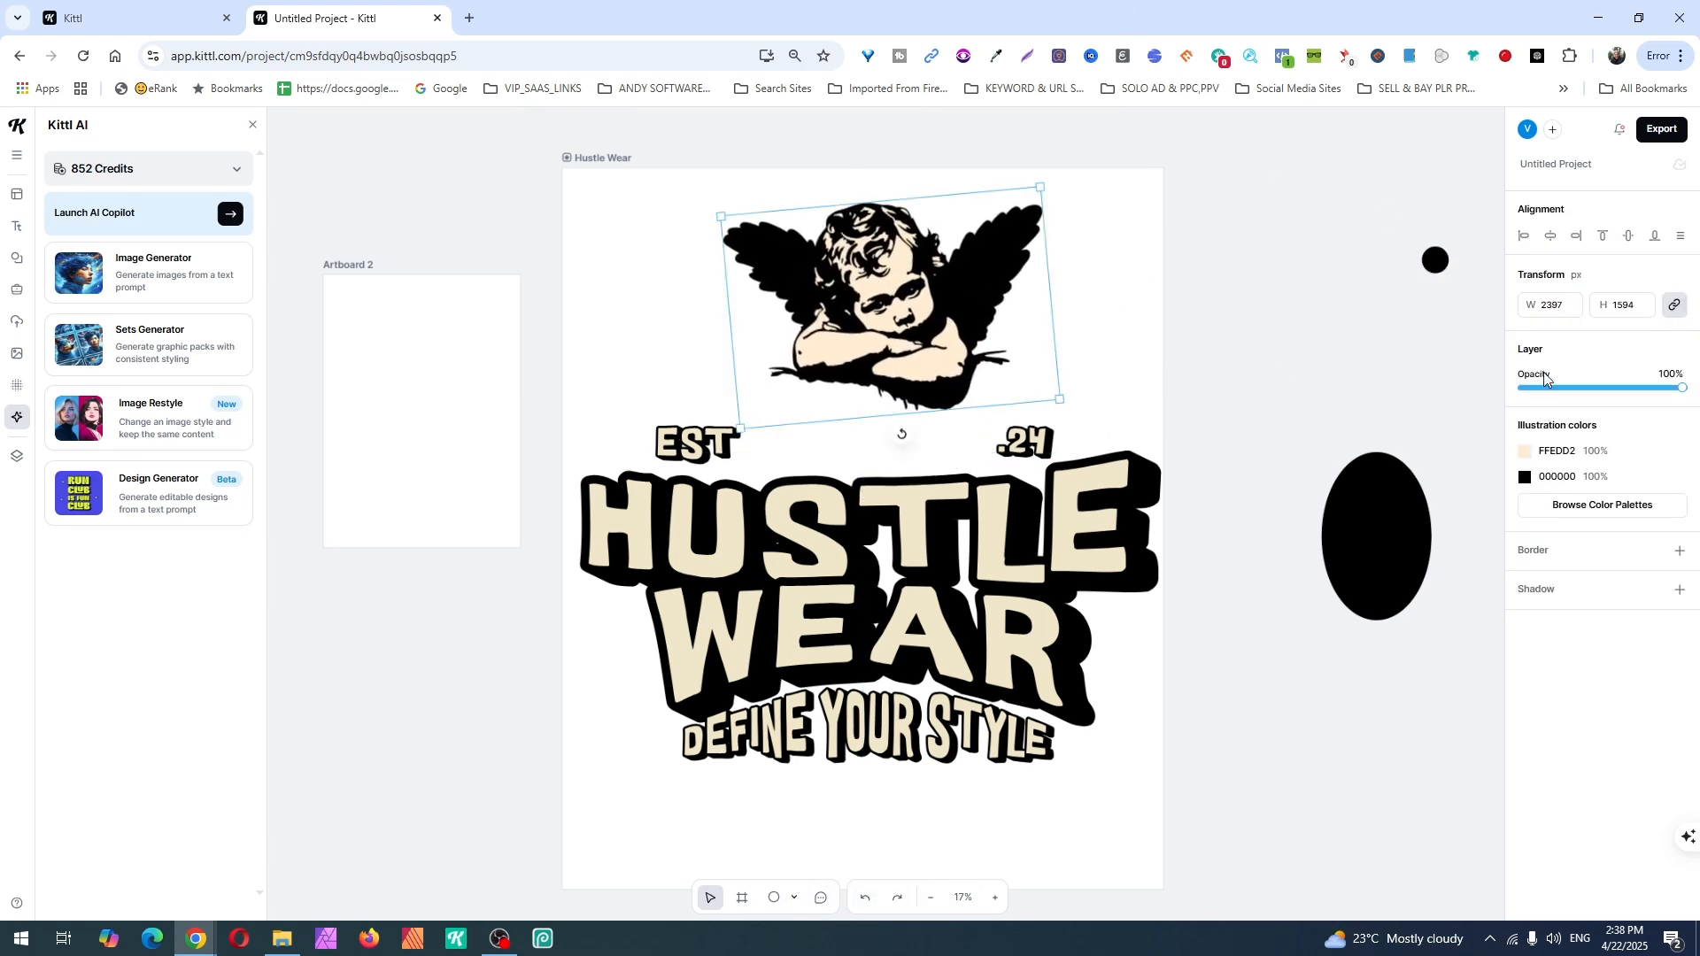
drag(883, 288, 883, 294)
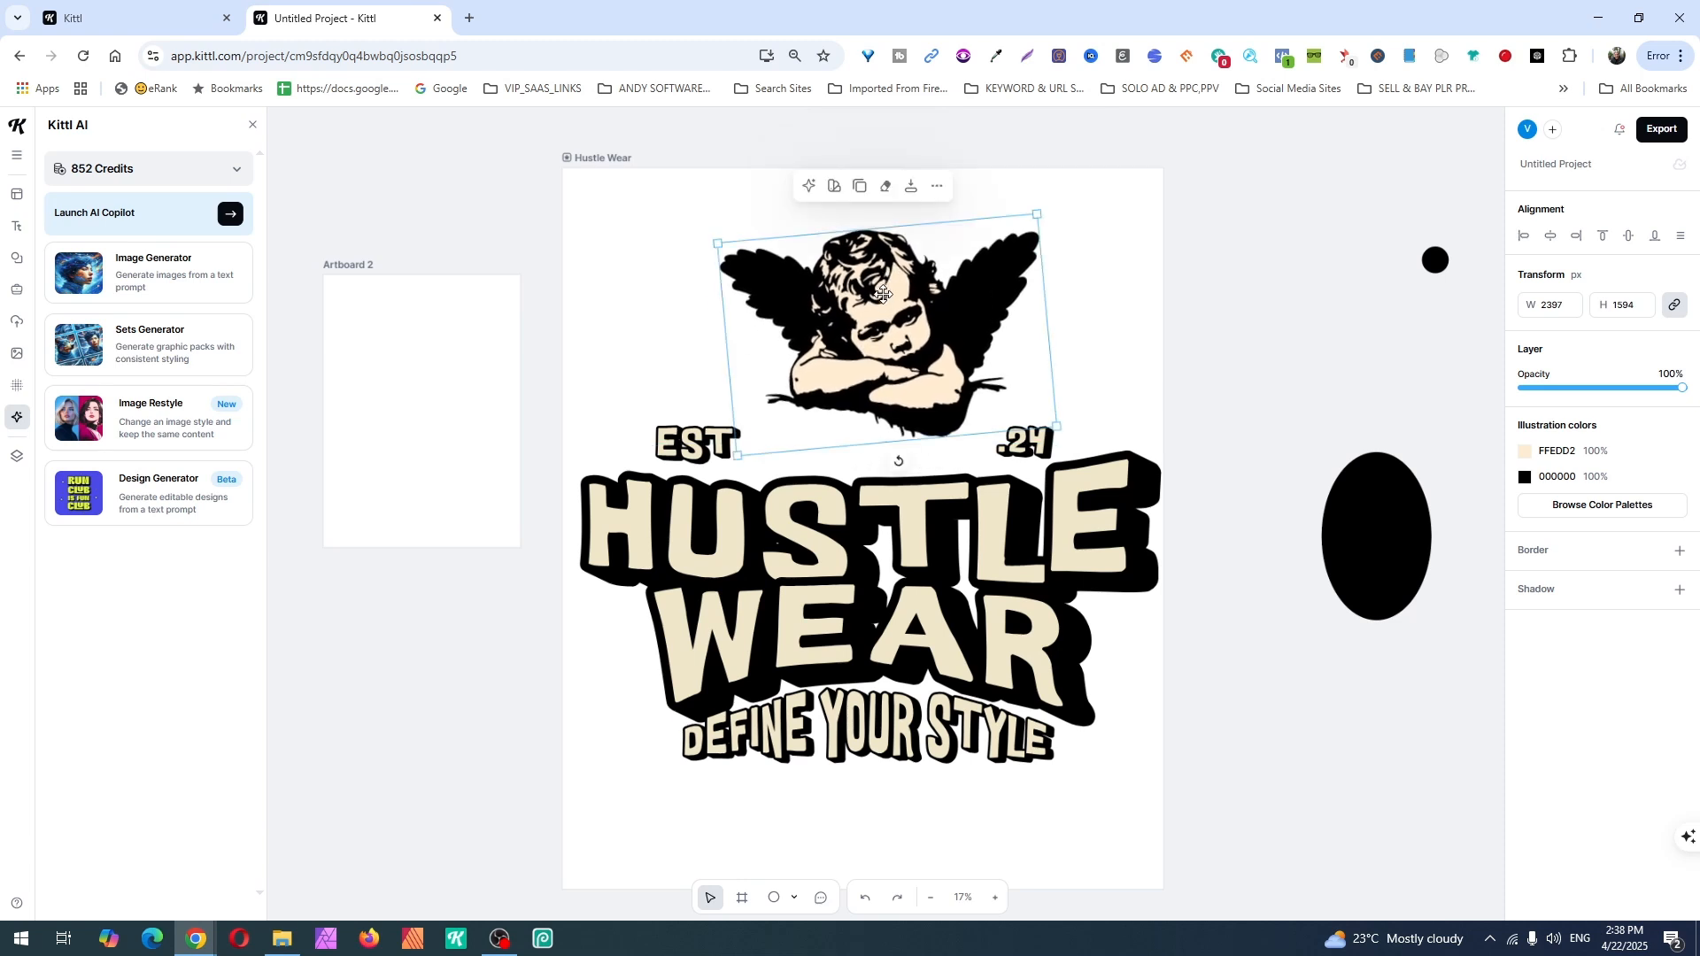
click(835, 188)
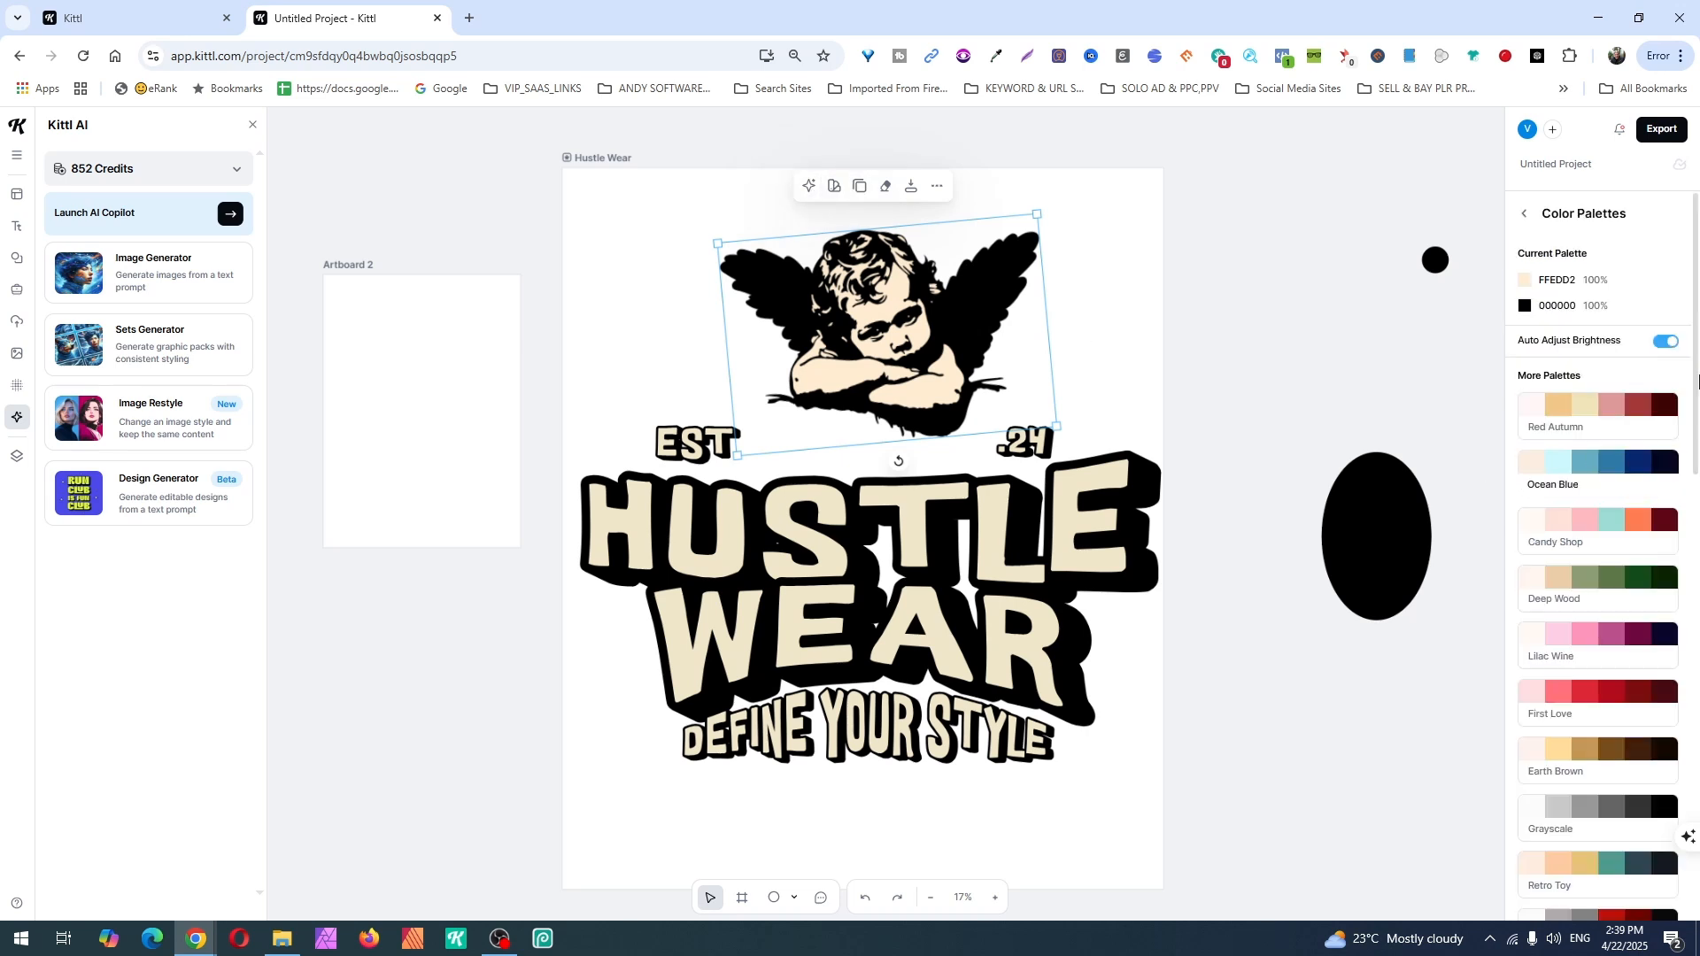
click(1551, 468)
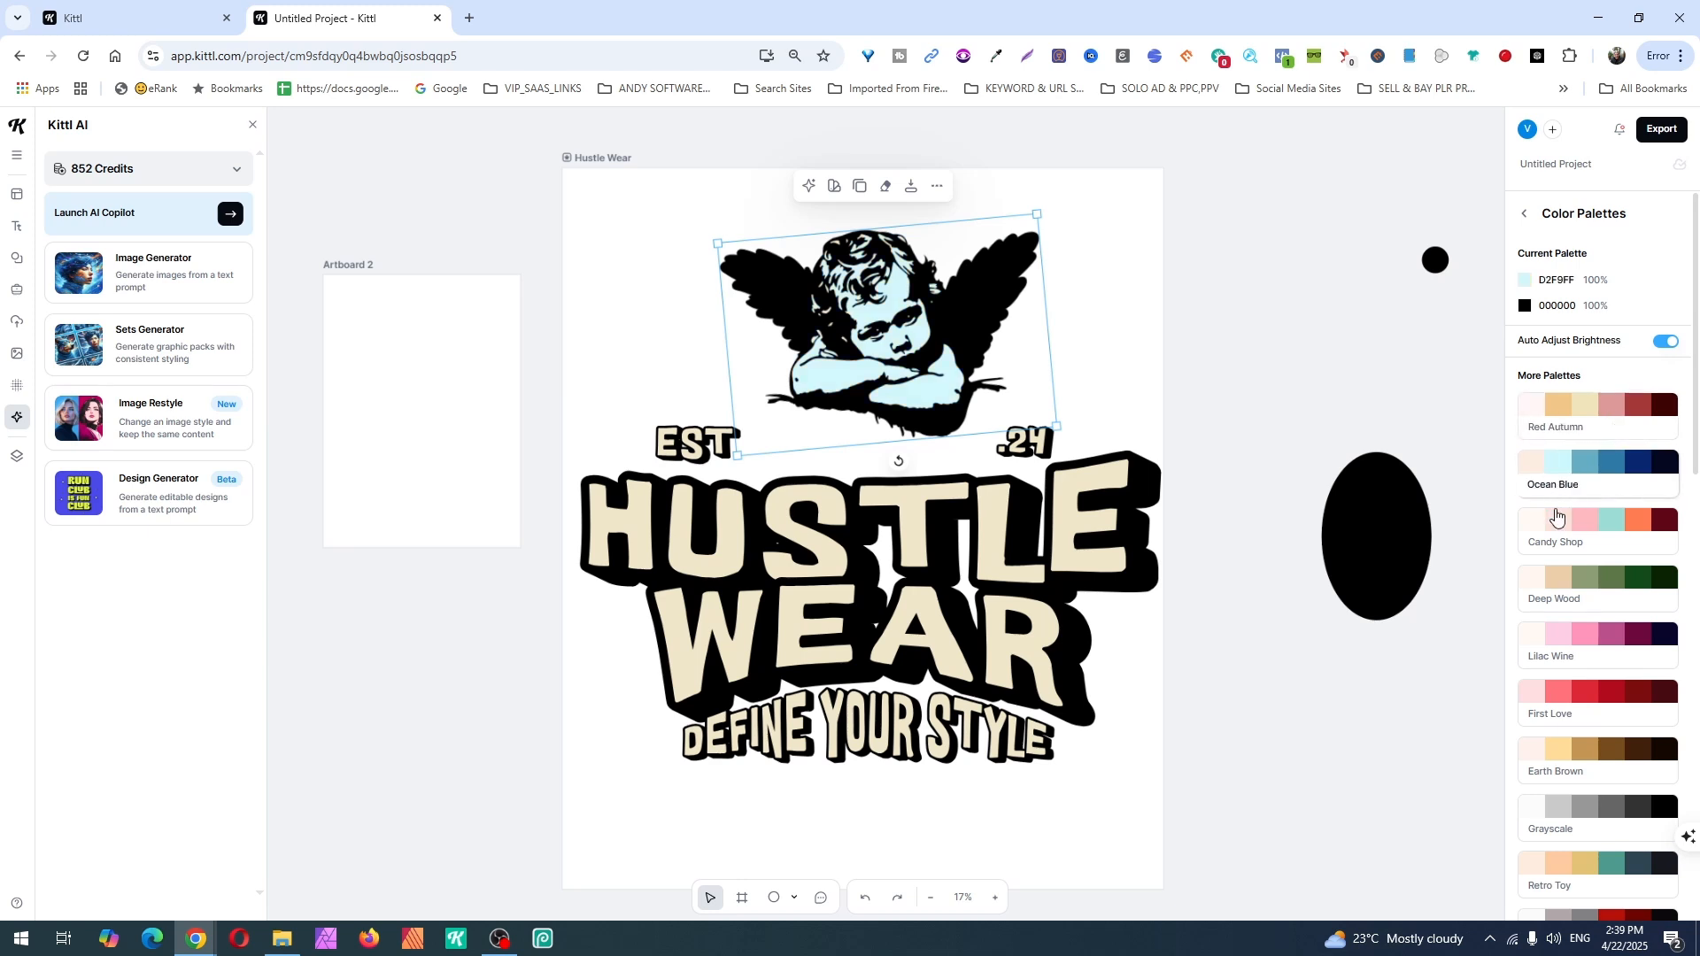
click(1584, 593)
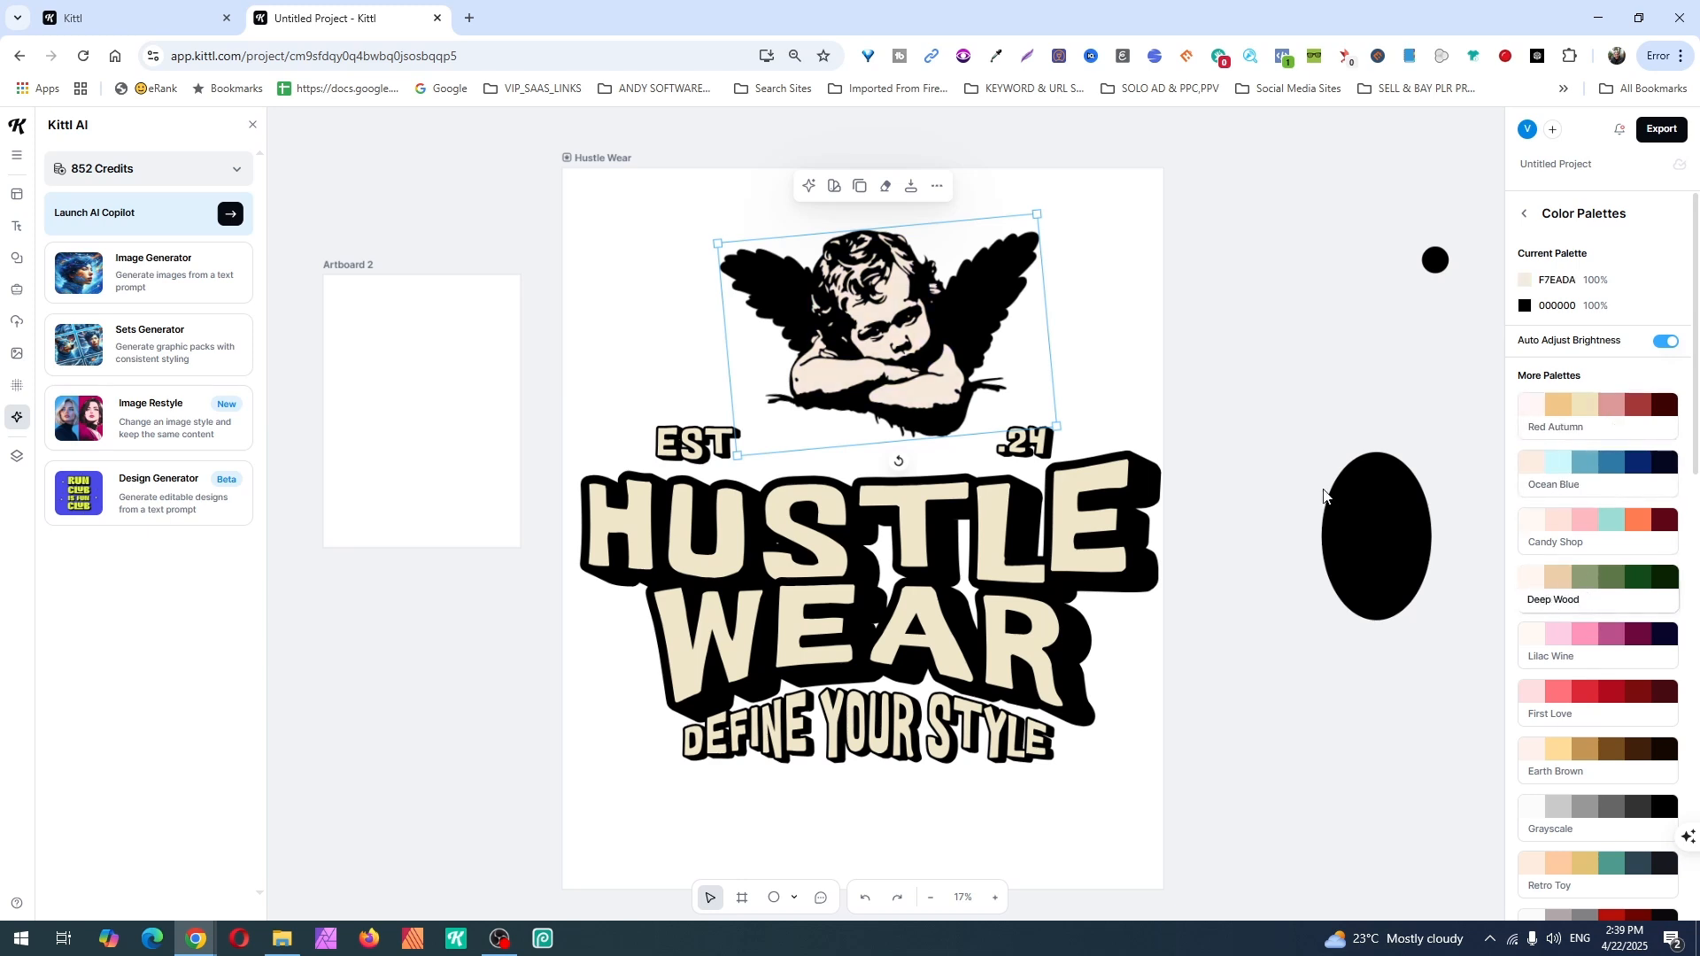
Rasterize the cherub illustration and erase broad diagonal strokes across it.
click(888, 189)
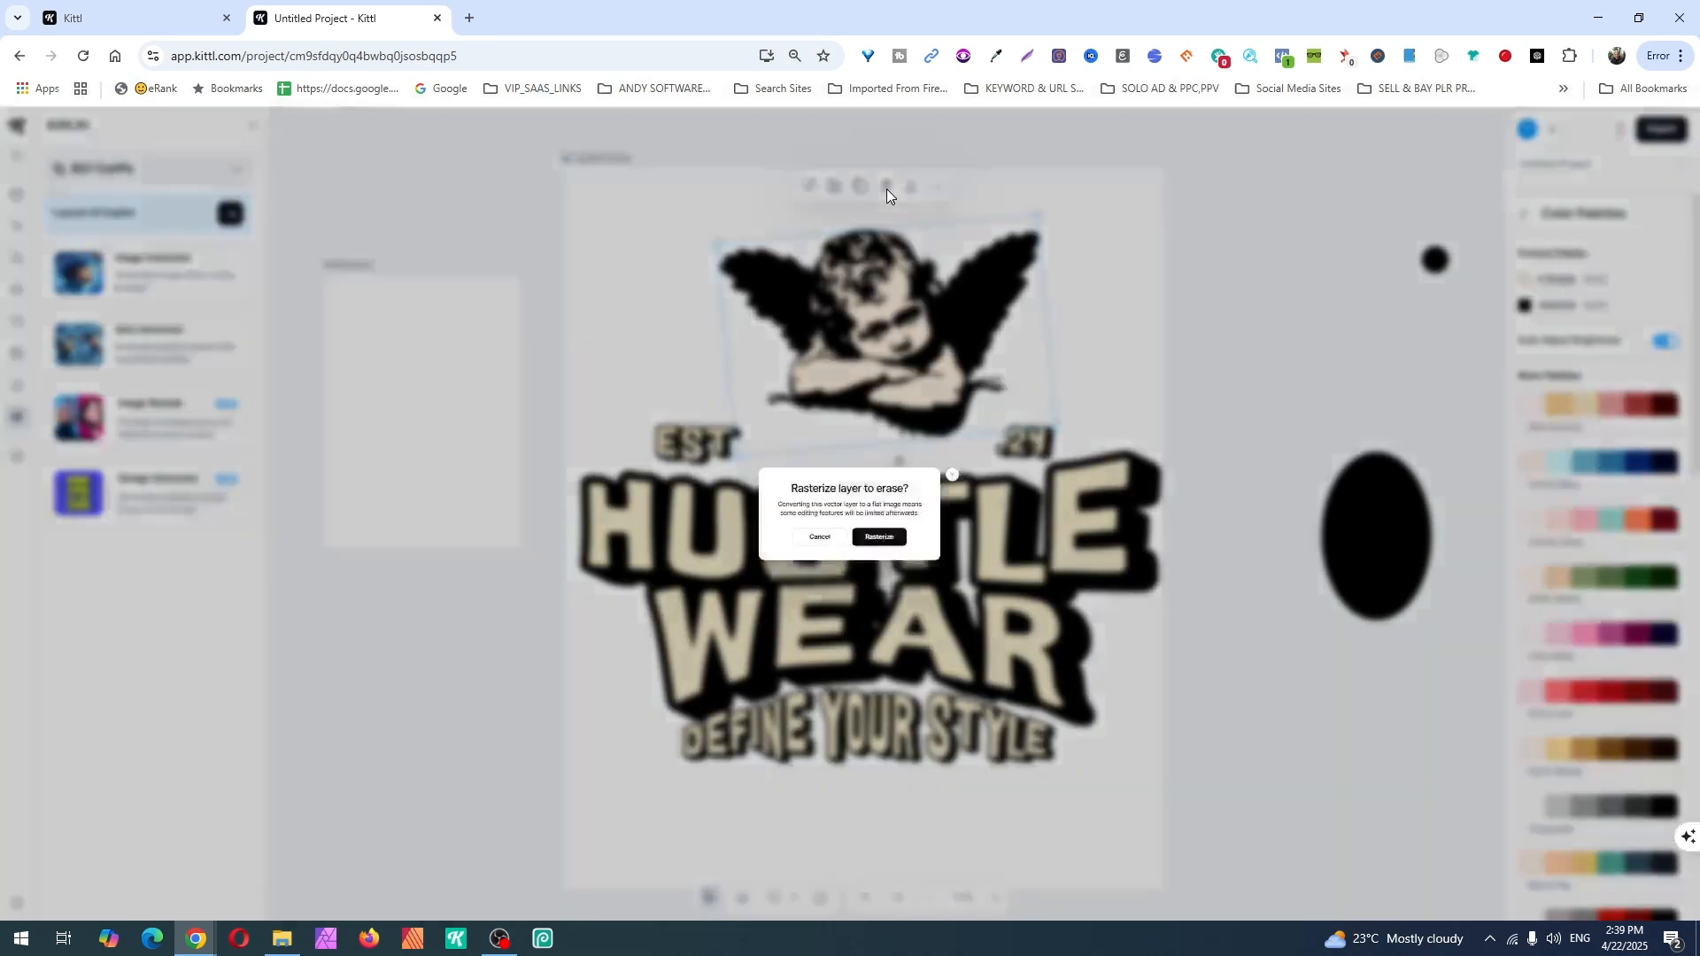
click(913, 562)
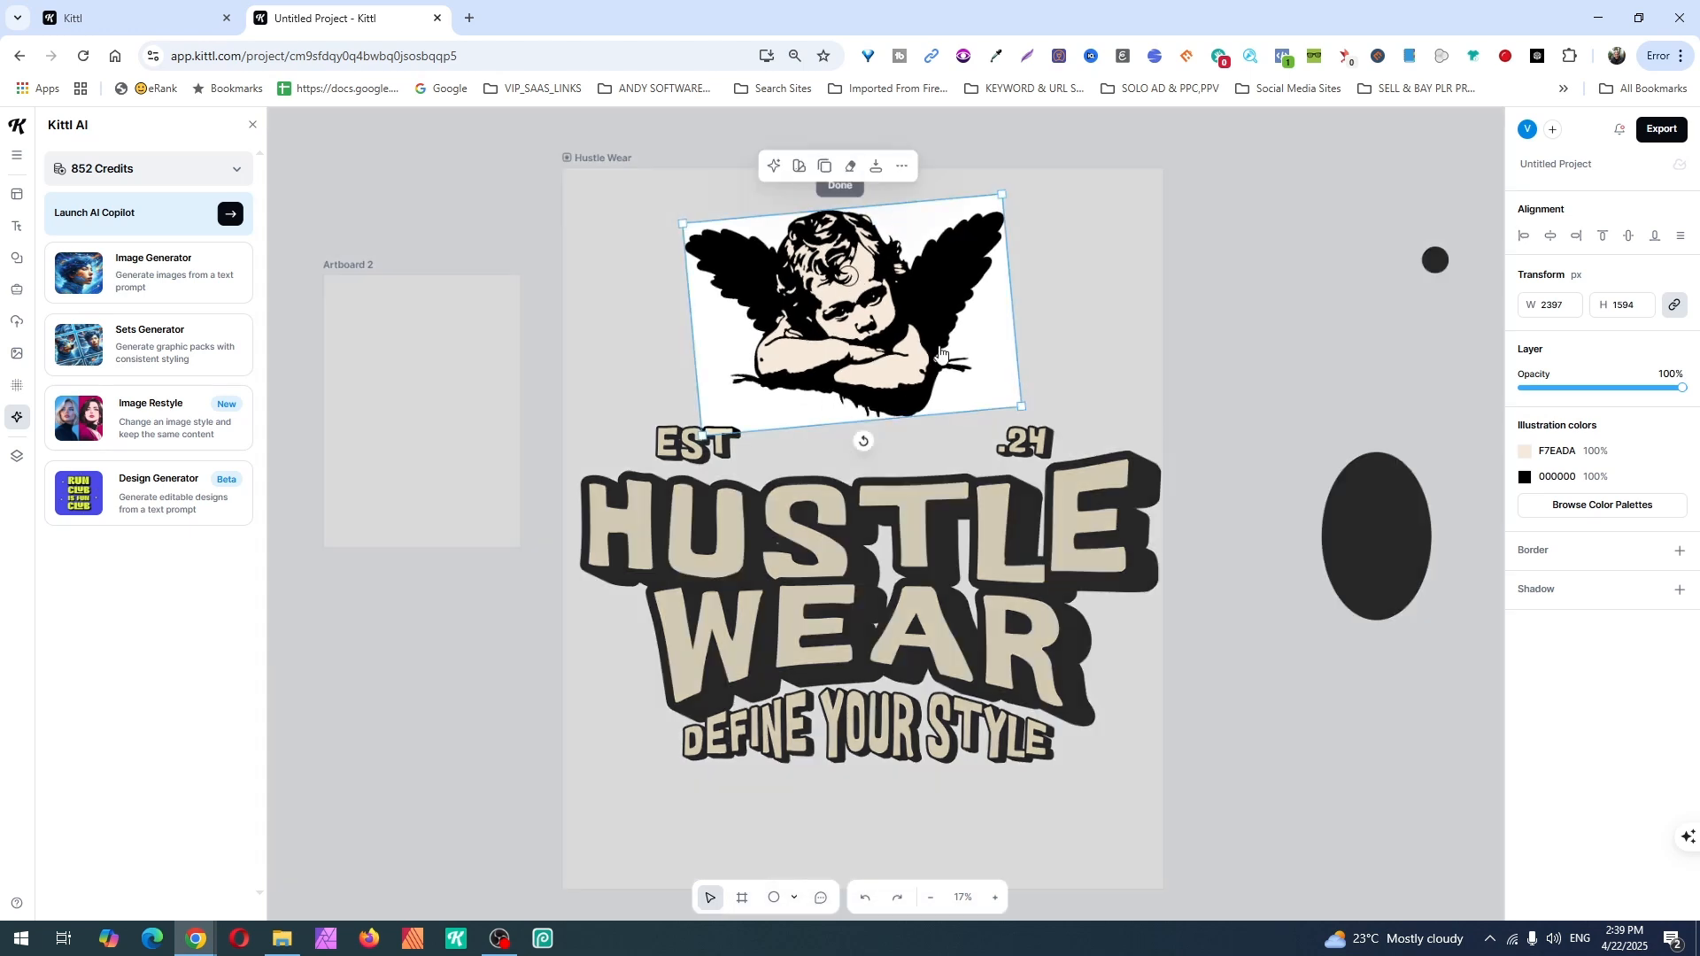
mouse_move(936, 348)
mouse_down()
mouse_move(913, 297)
mouse_move(1121, 258)
mouse_move(923, 348)
mouse_move(760, 307)
mouse_move(866, 349)
mouse_up()
click(873, 193)
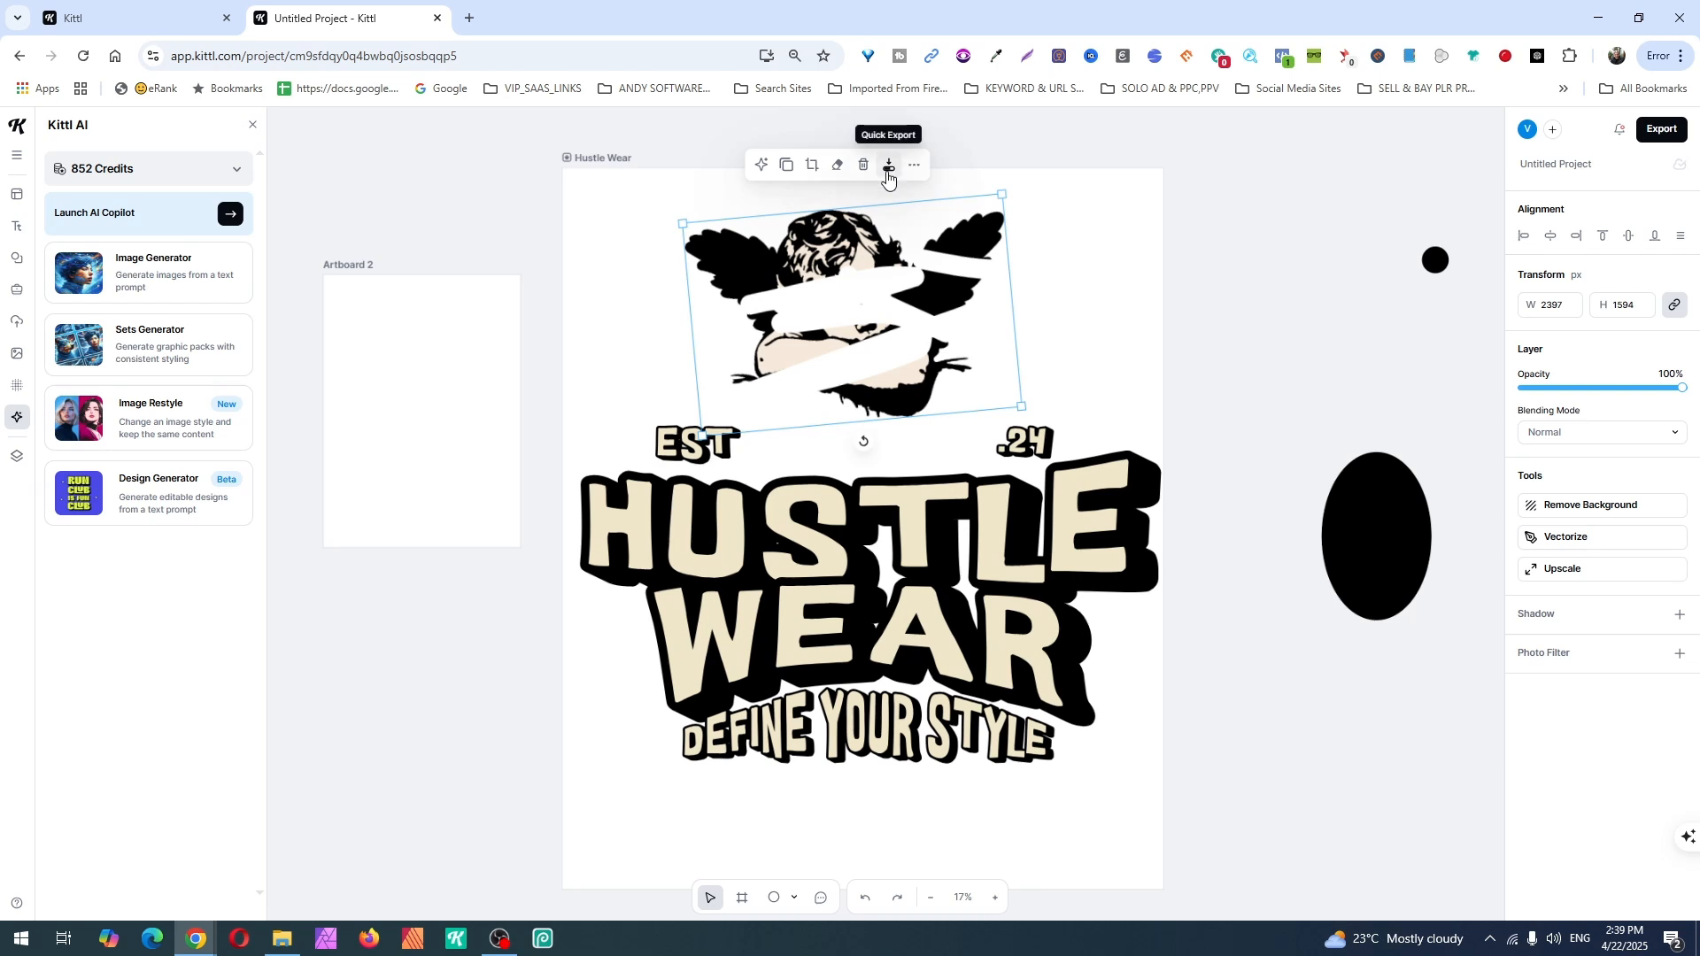
Review the Quick Export size and format options for the cherub image and leave without exporting.
click(890, 166)
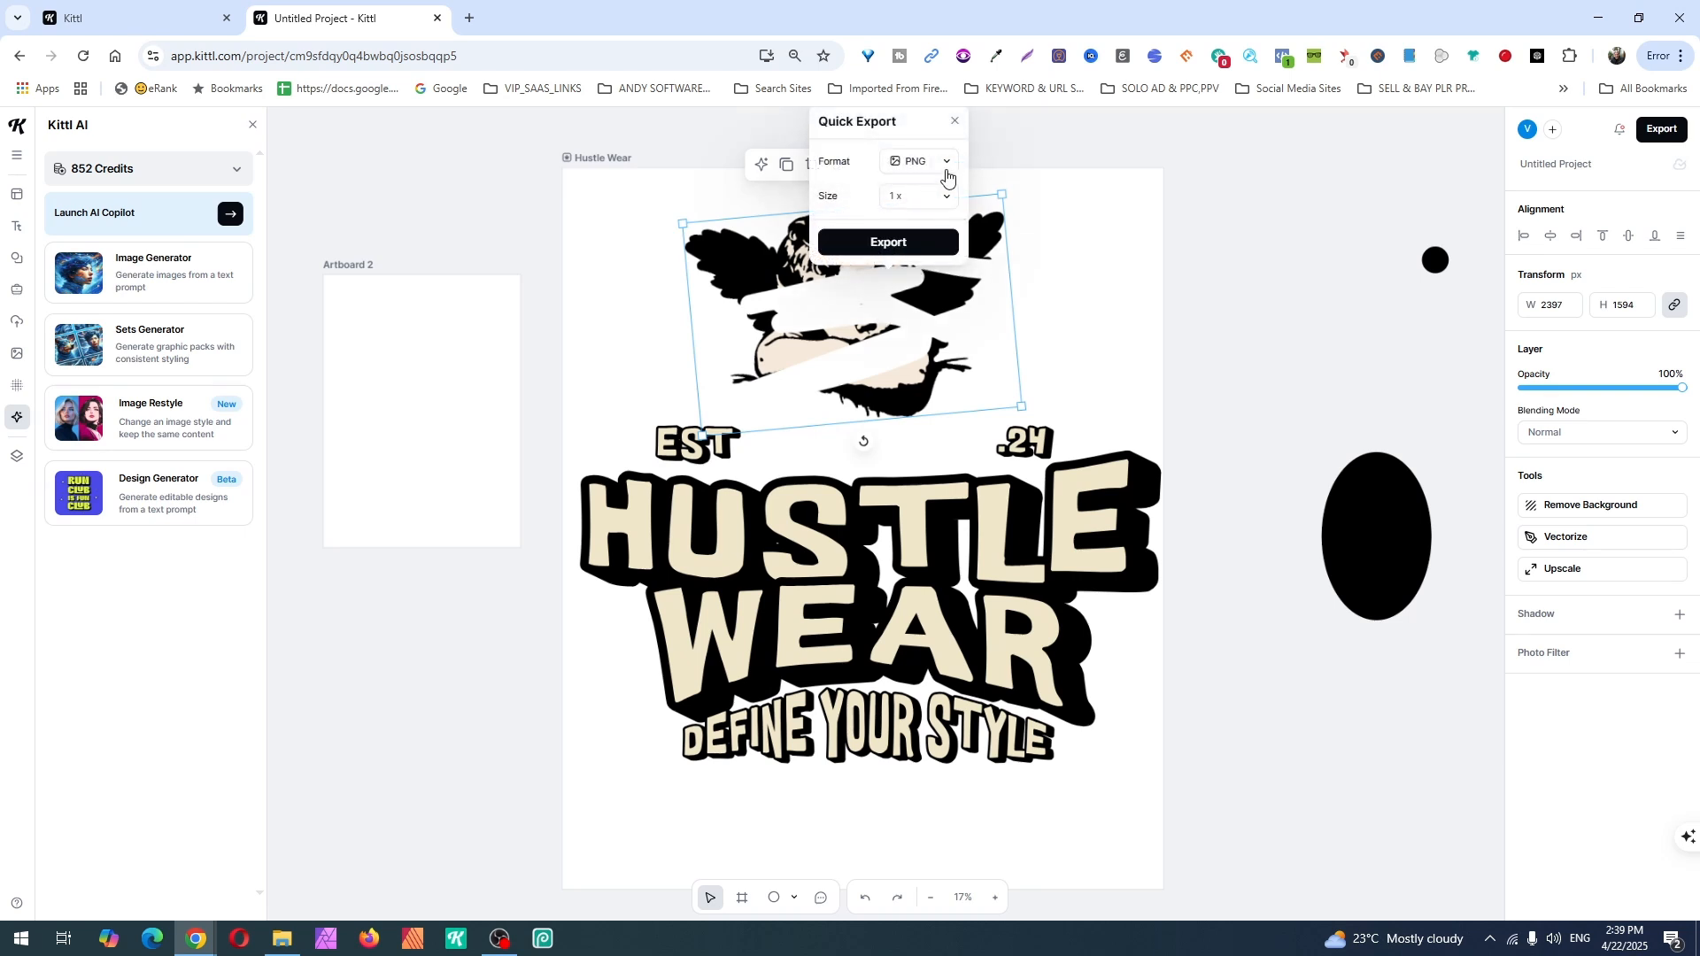
click(942, 198)
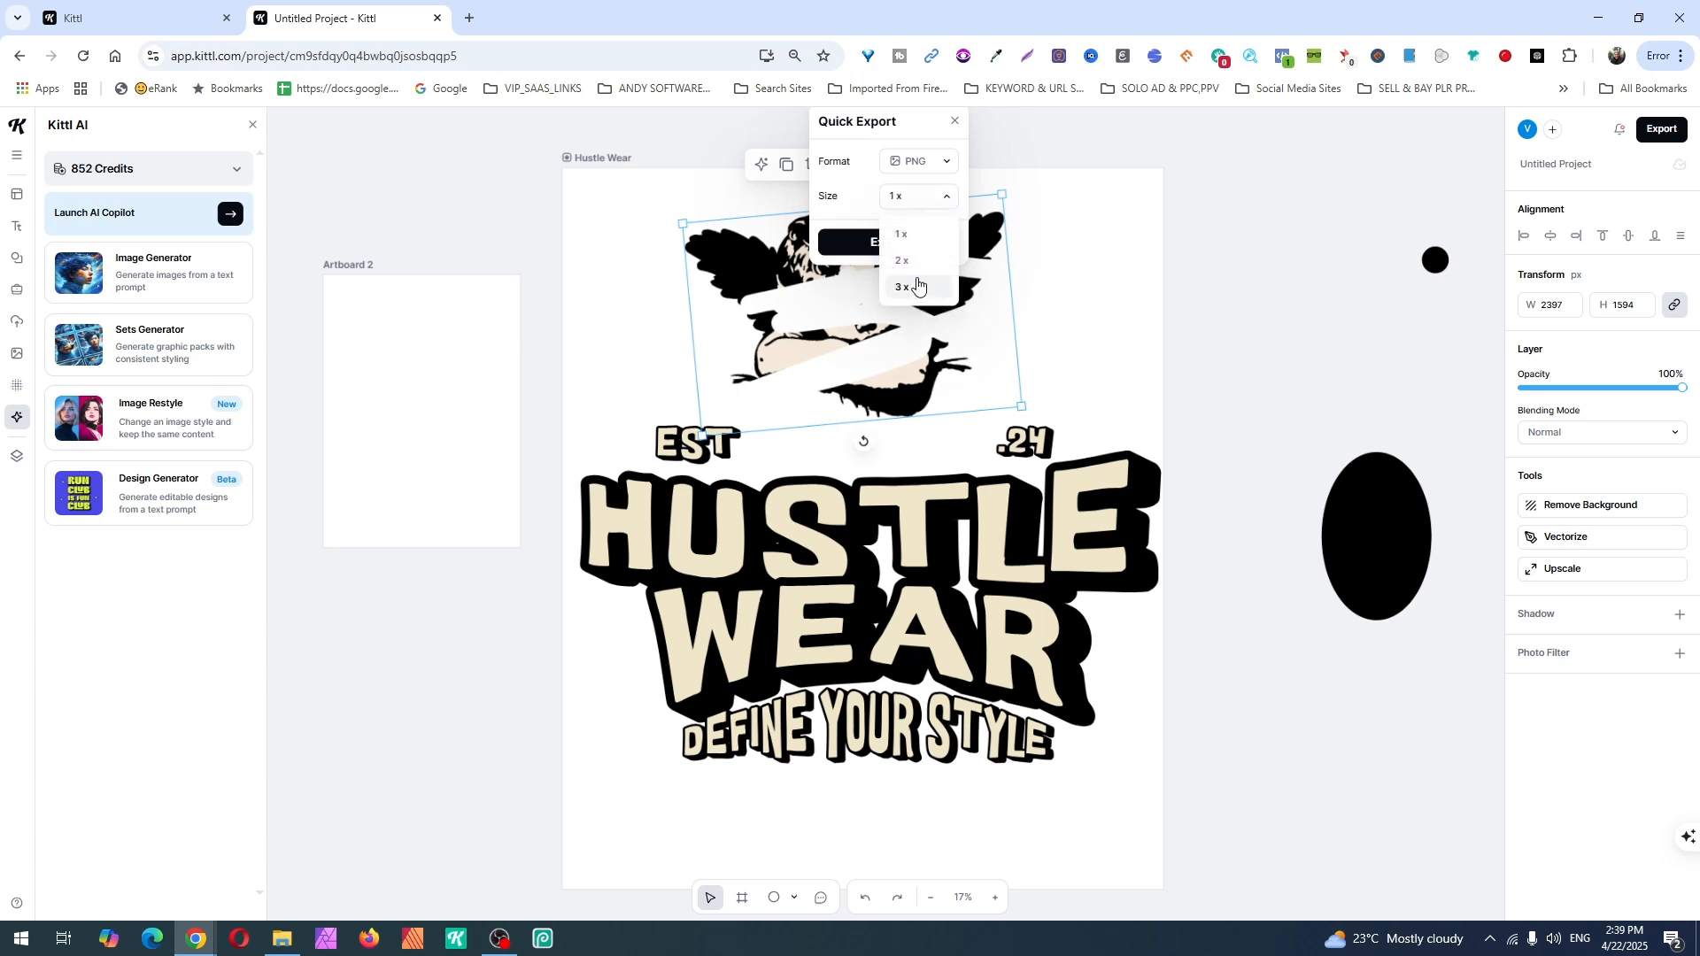
click(917, 288)
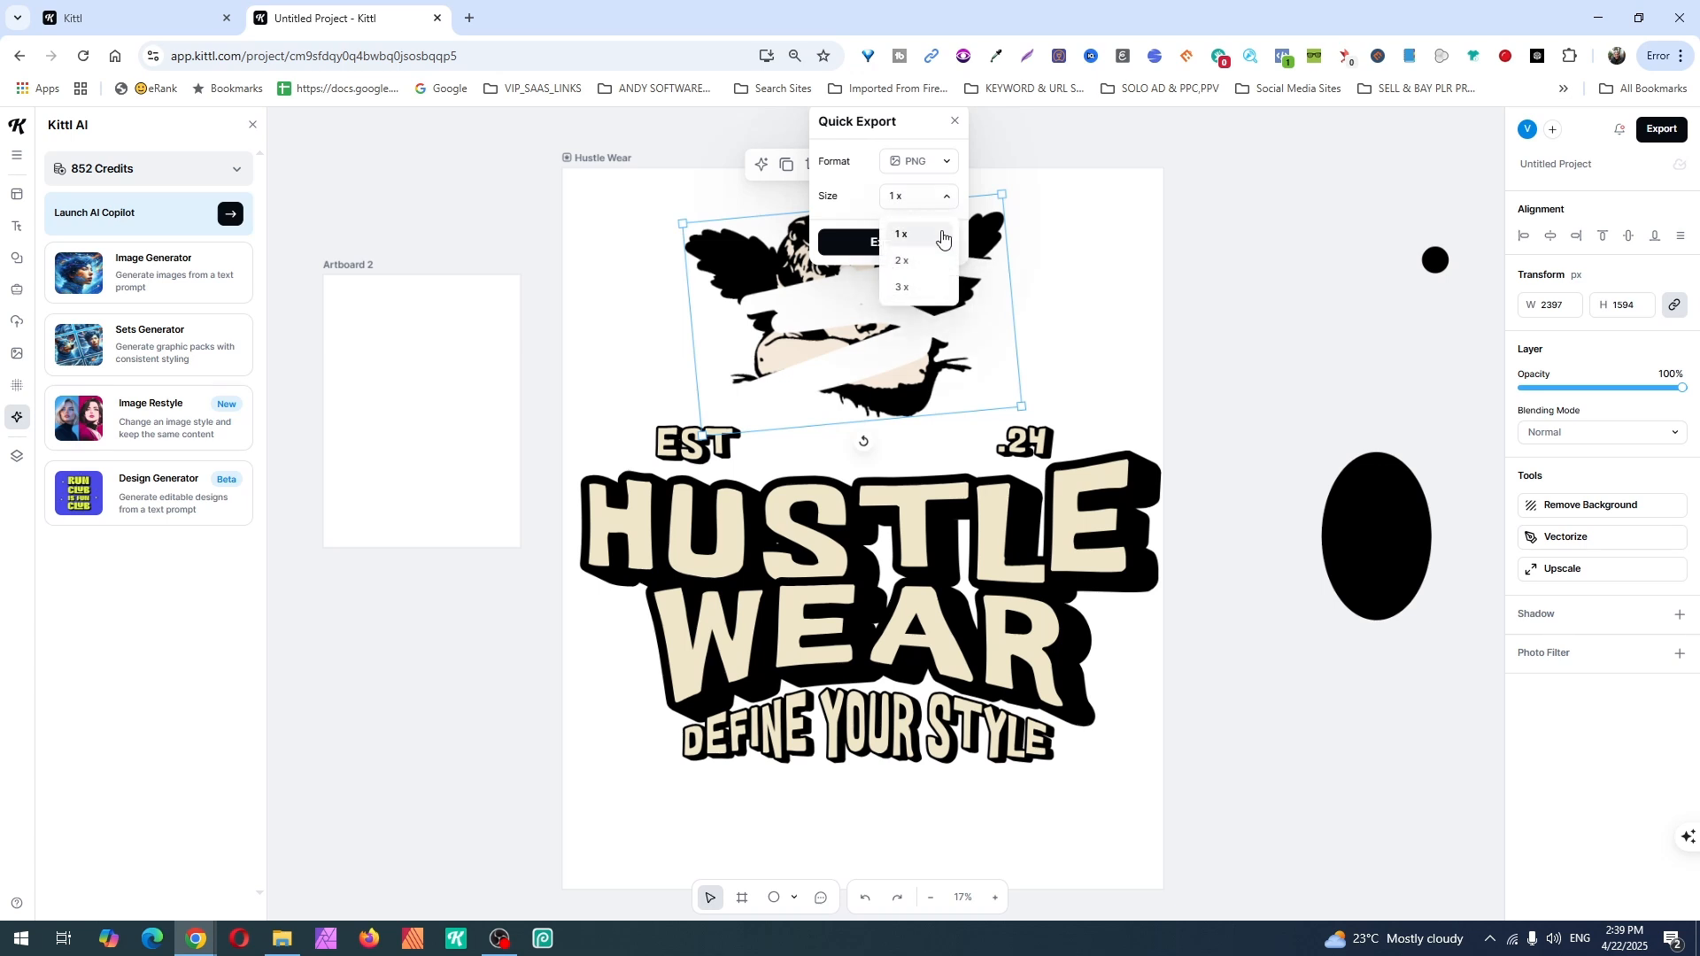
click(945, 161)
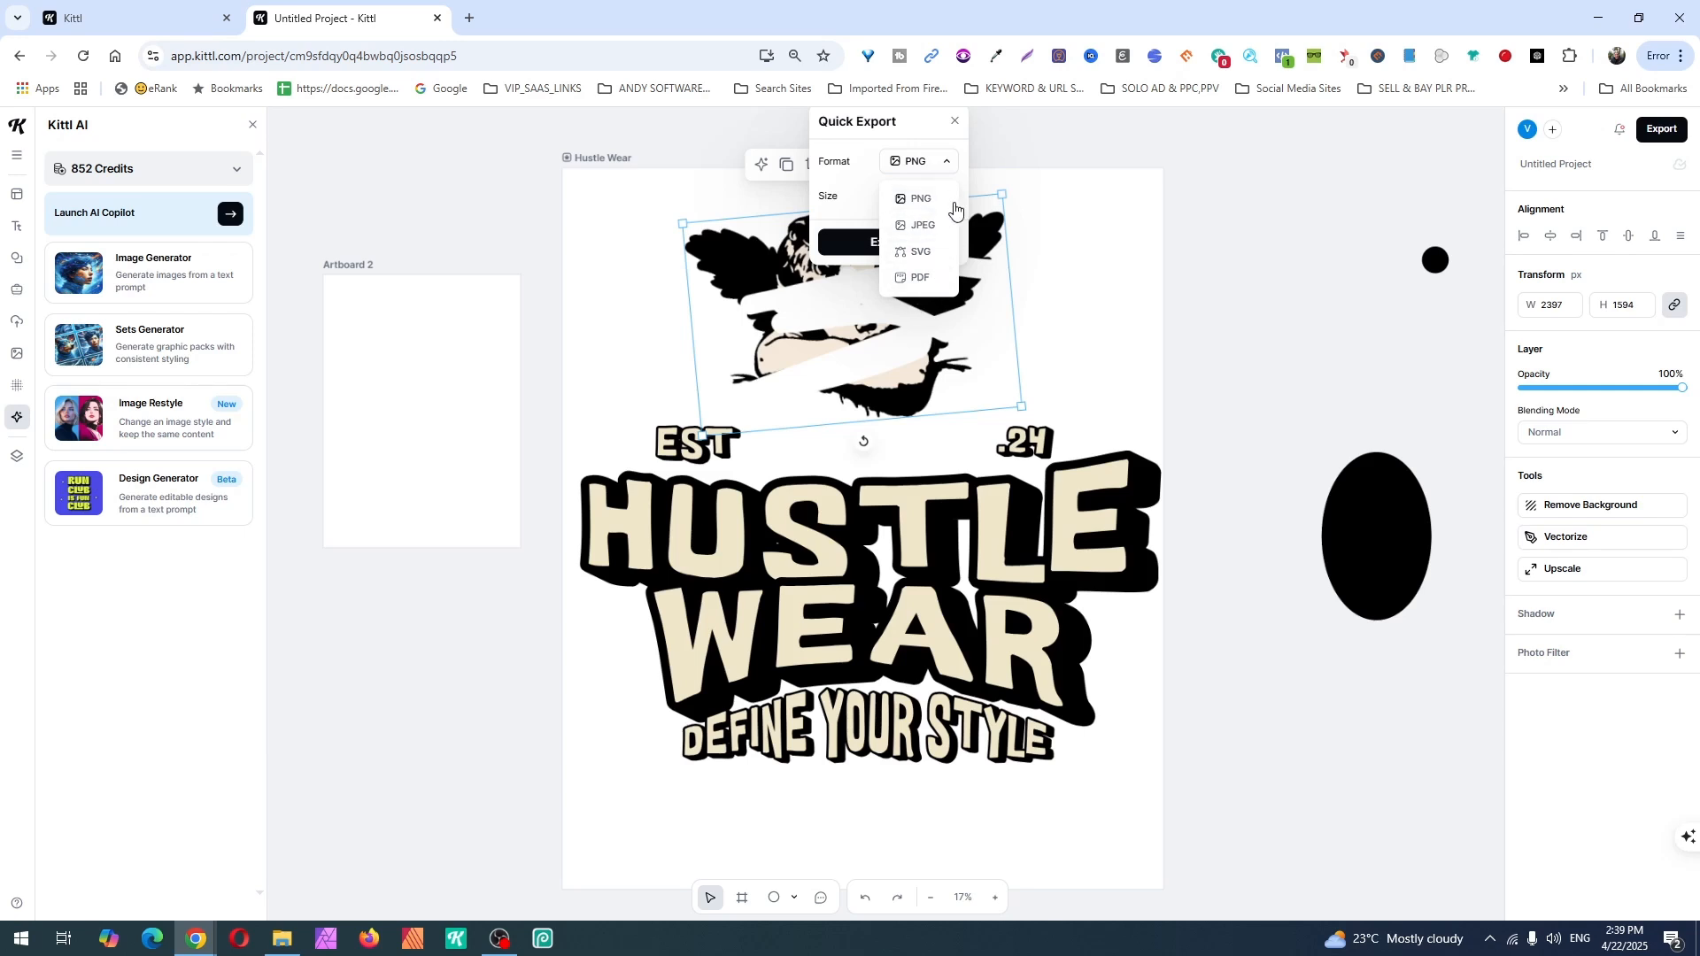
click(1274, 247)
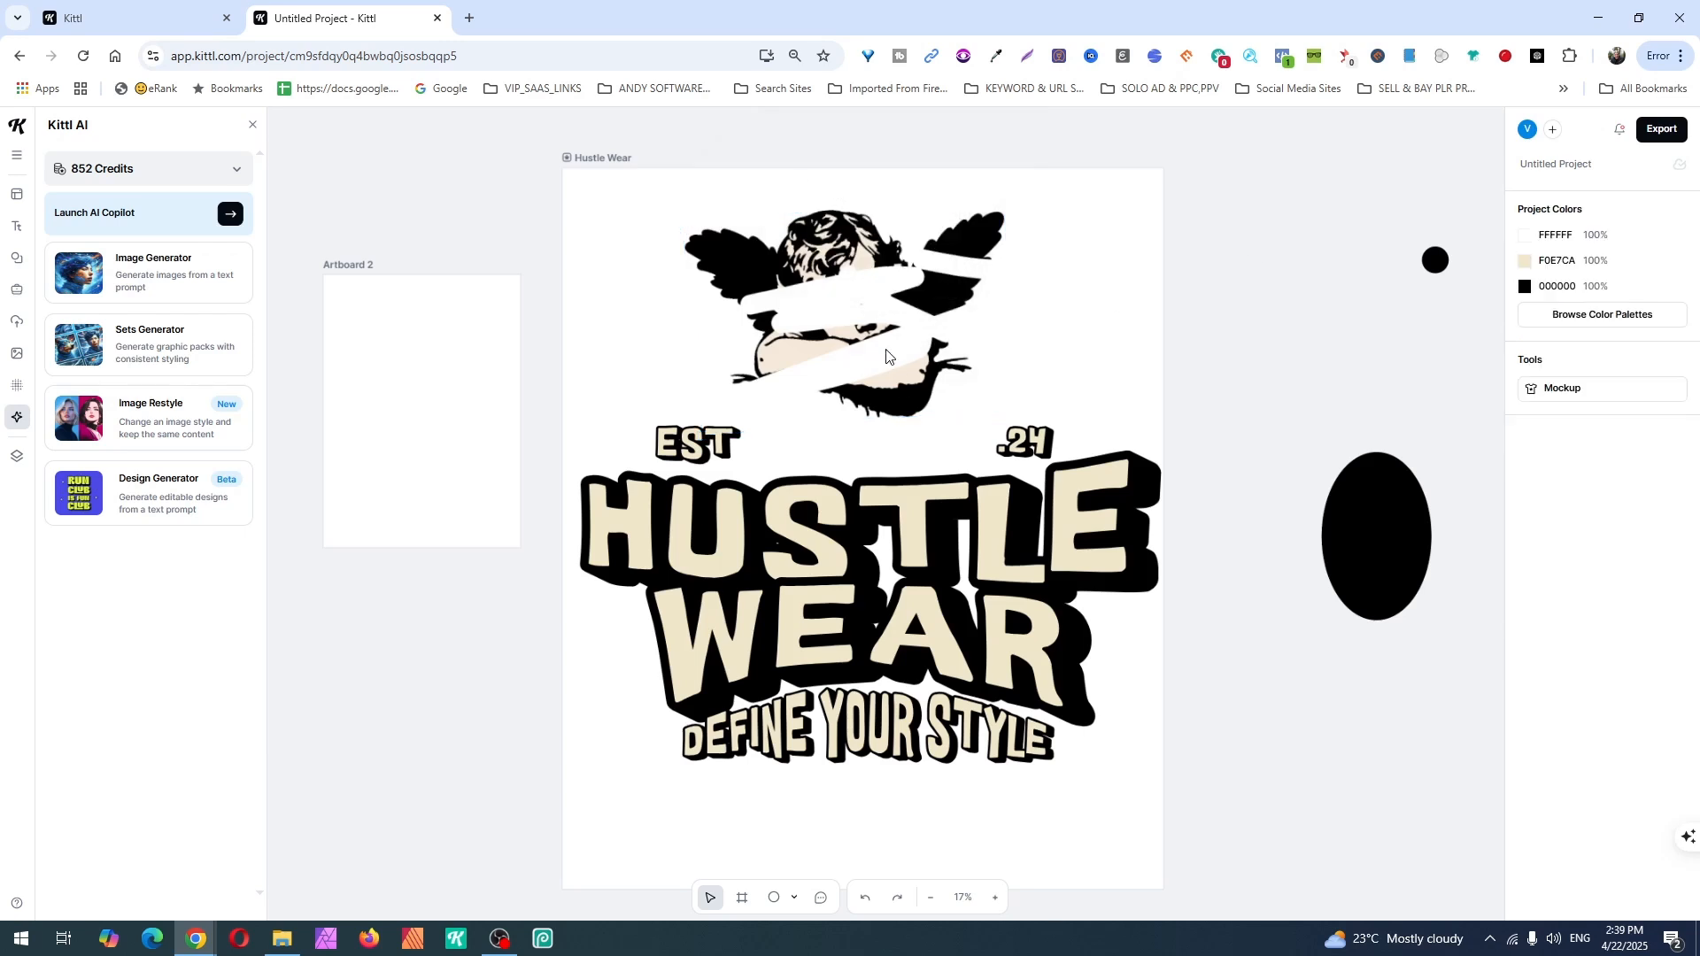
Crop the cherub image from its upper-right corner so that mainly its left part is kept.
click(838, 261)
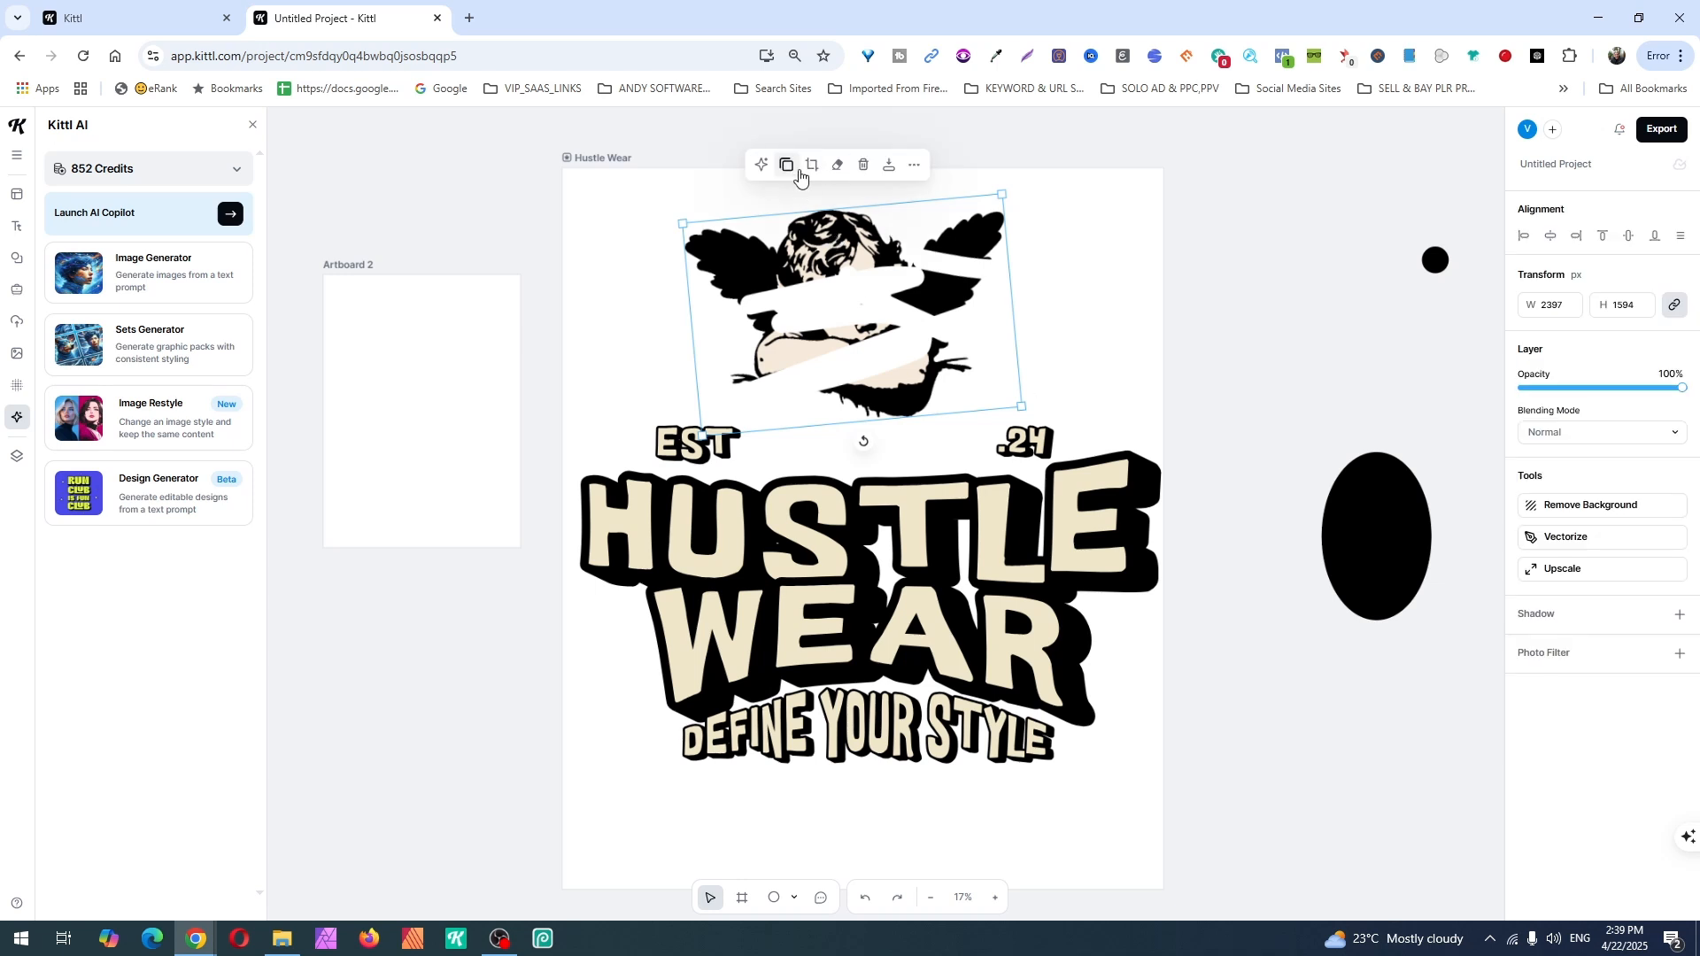
click(813, 169)
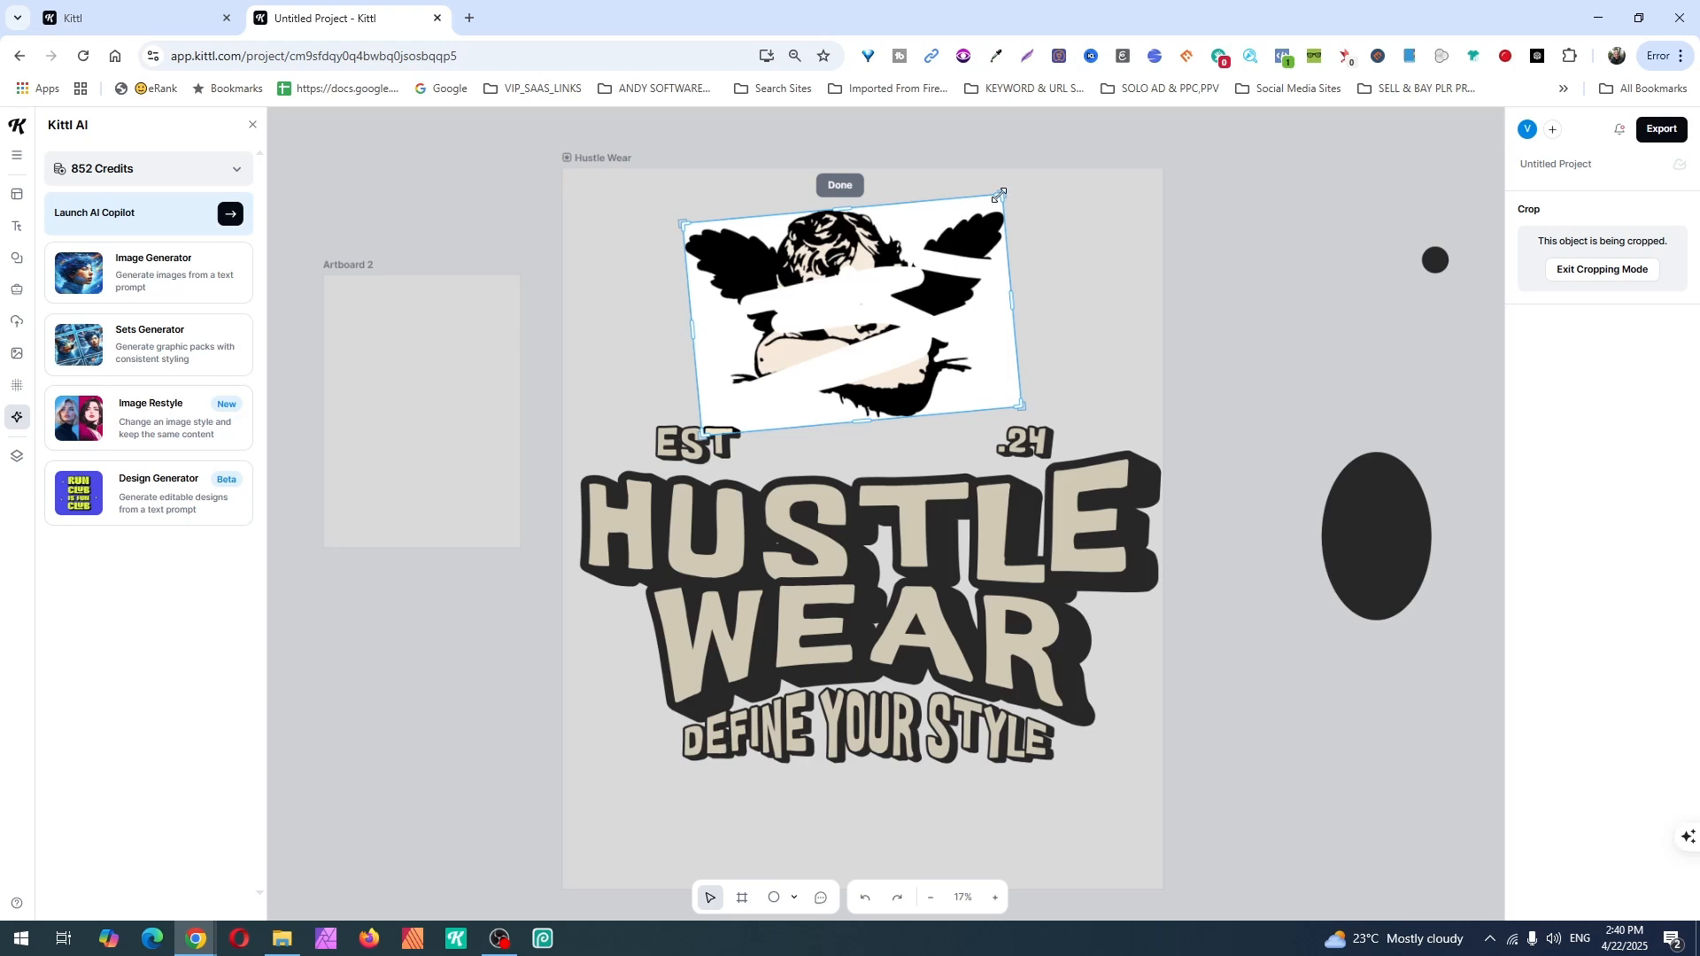
drag(1001, 193, 879, 229)
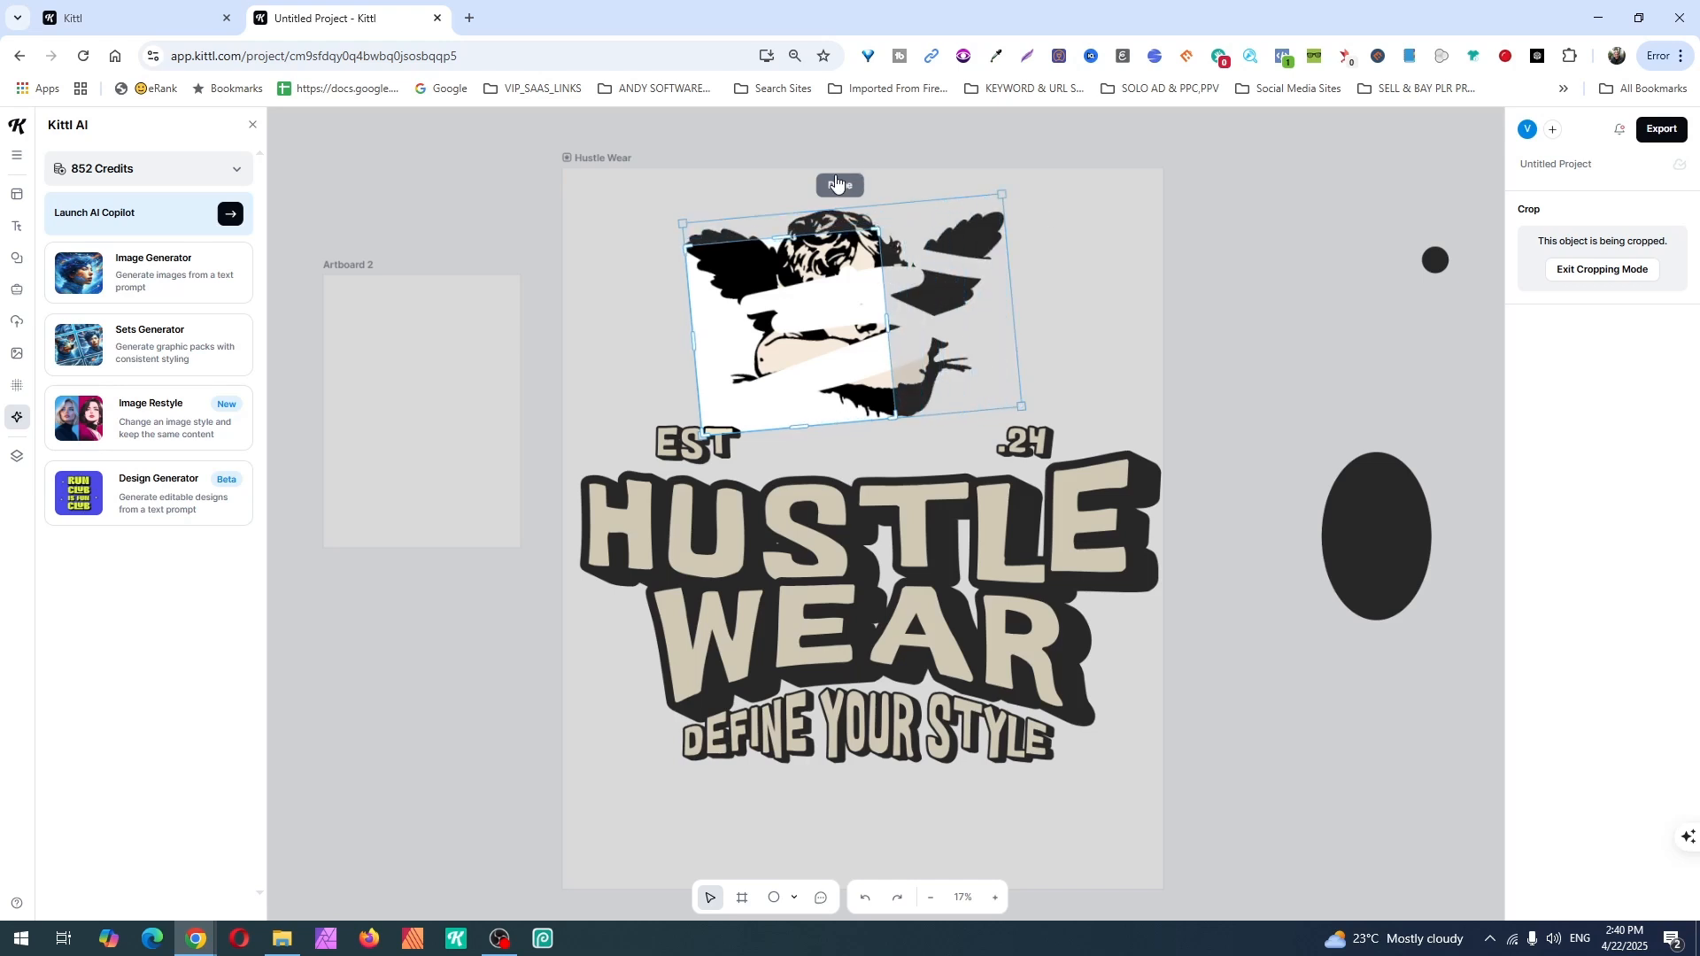
click(836, 183)
key(Escape)
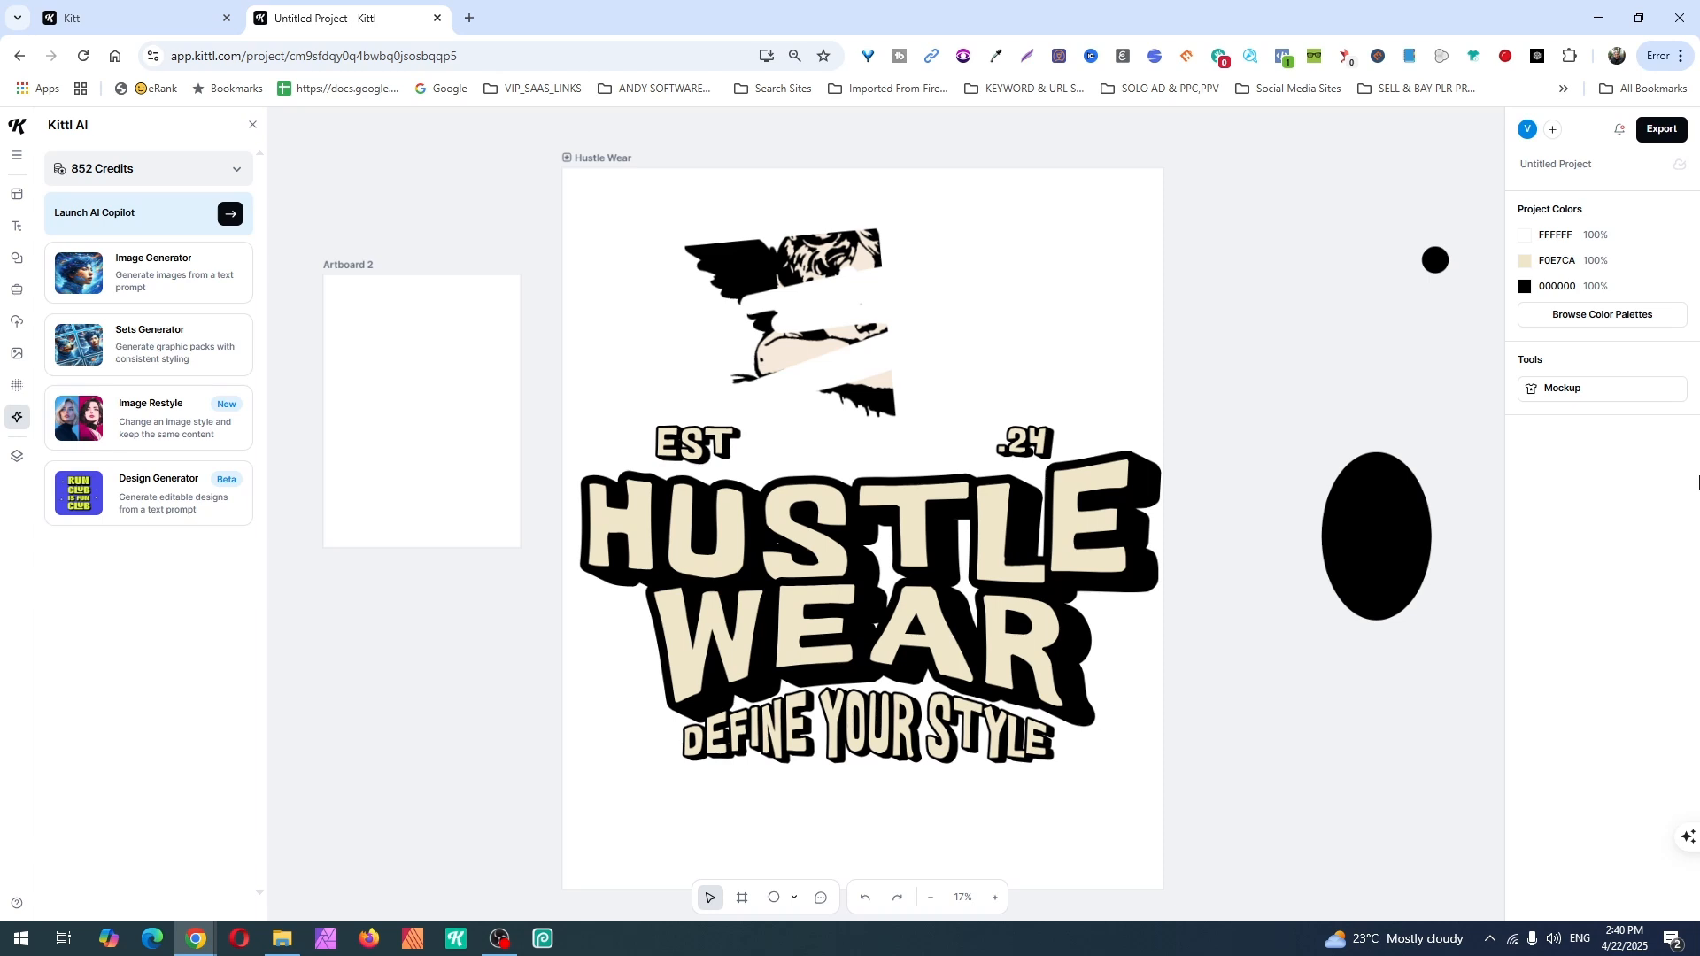
Widen the large black ellipse beside the artboard to about 1359 × 1258 px.
click(1384, 540)
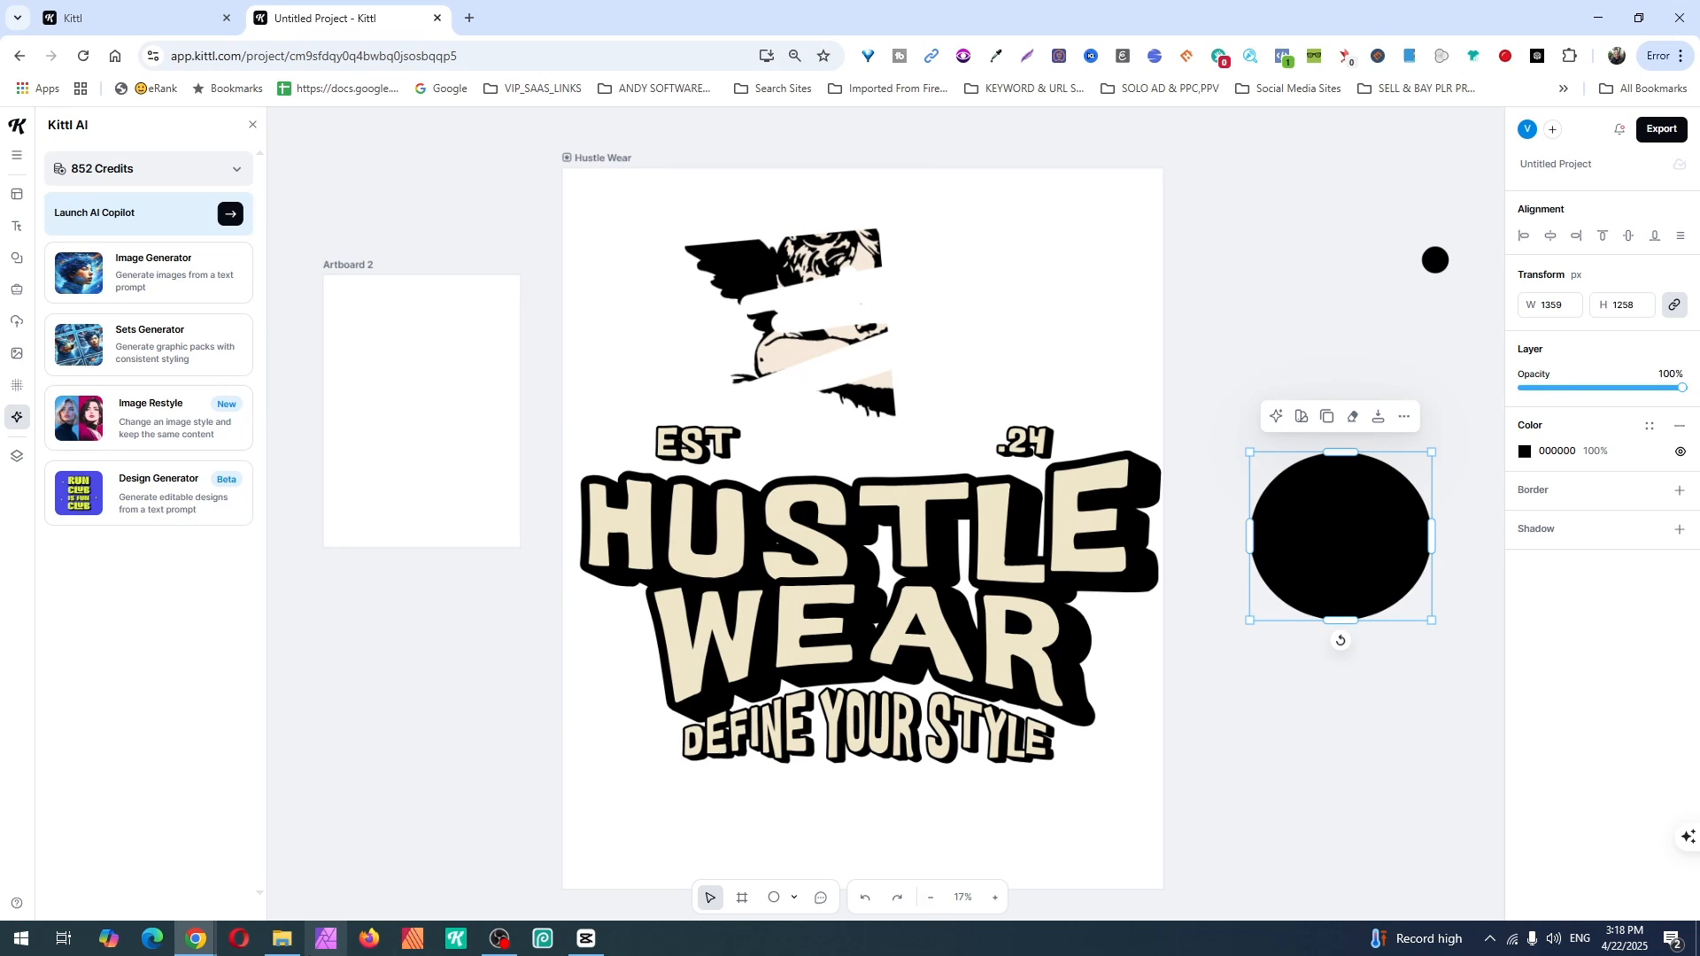
Open the list of keyboard shortcuts from the help options.
click(18, 905)
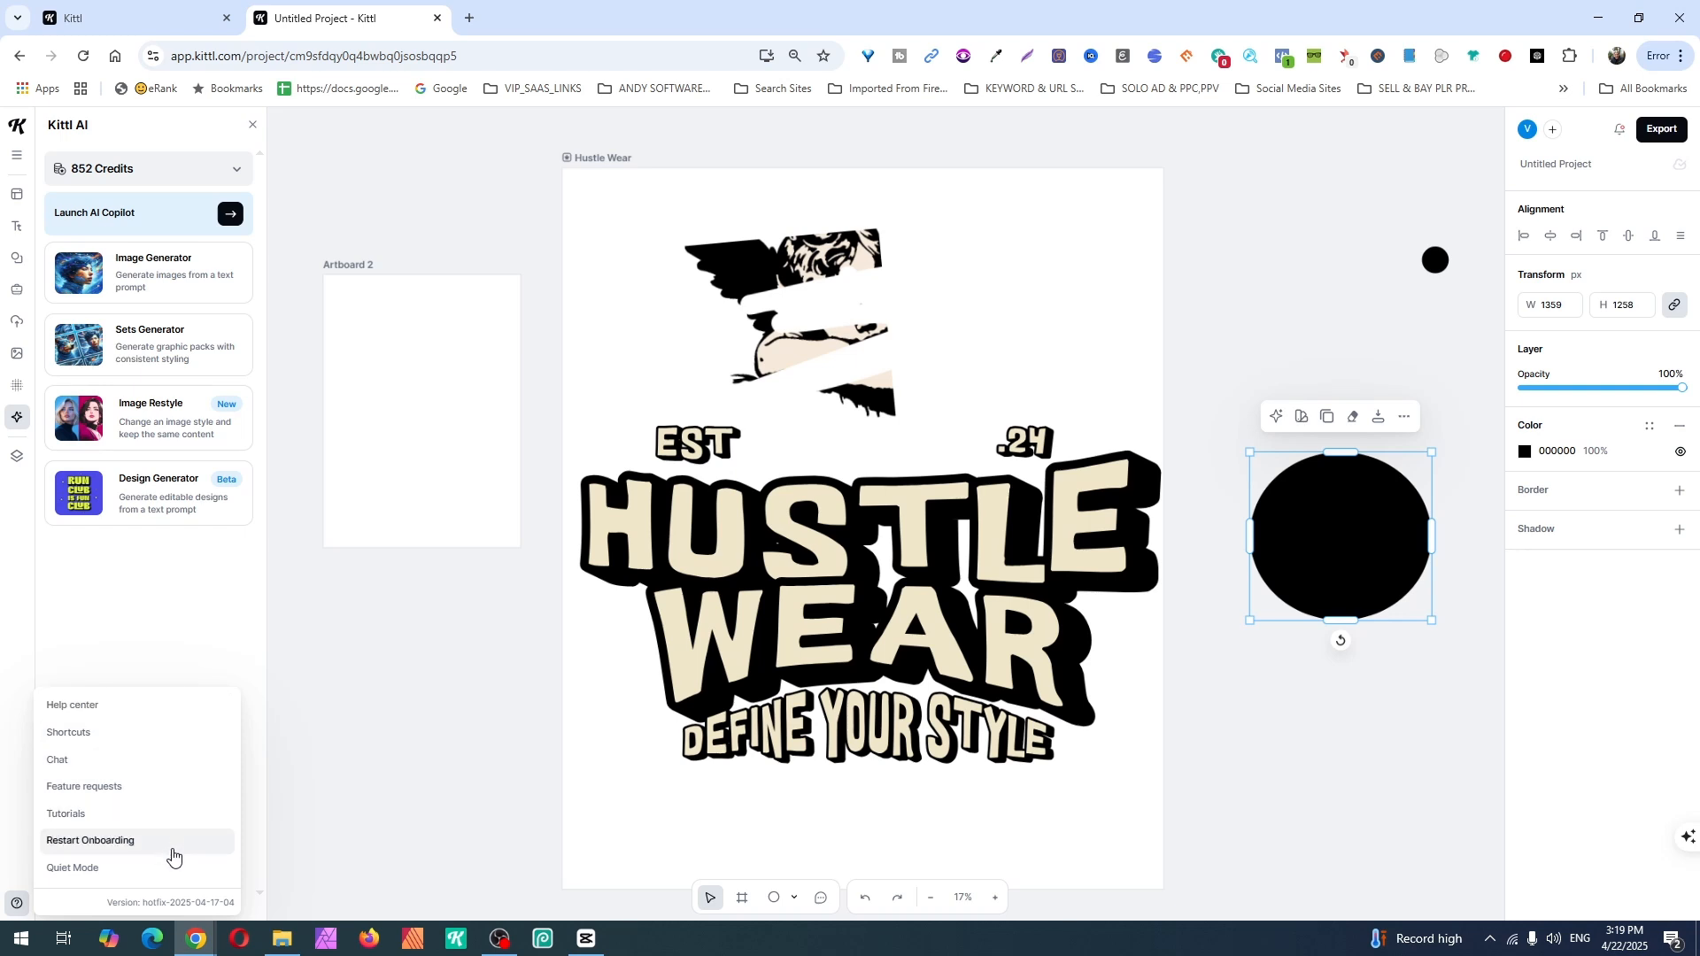
click(145, 737)
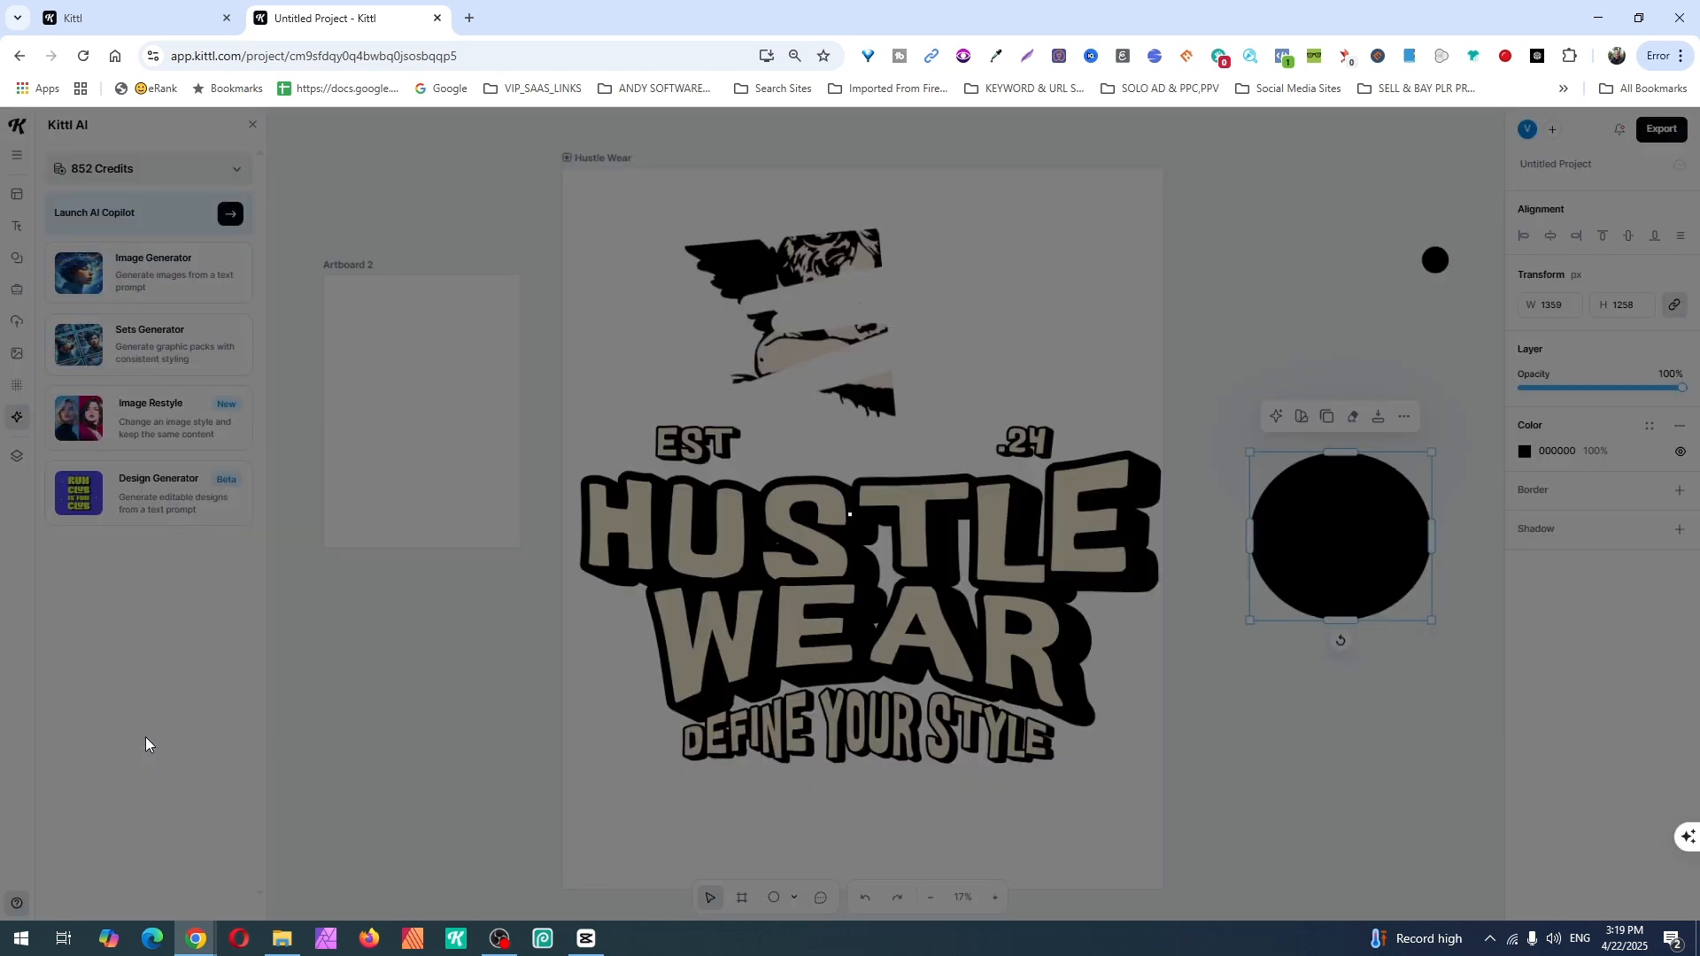